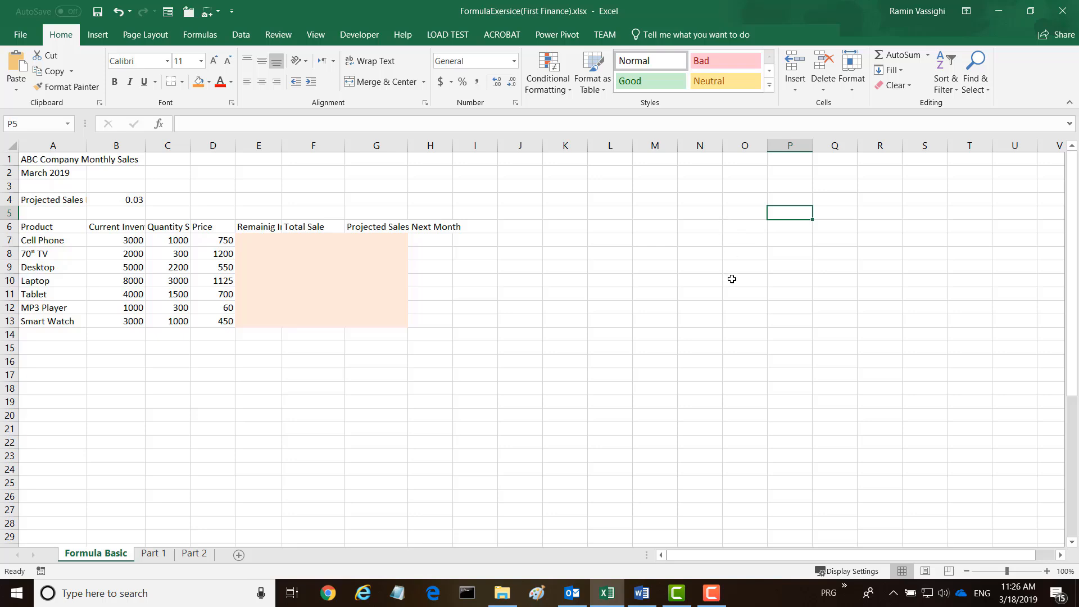
Enter the practice formulas =12+8 in cell P5 and =20-9 in cell P6.
{"action": "type", "text": "="}
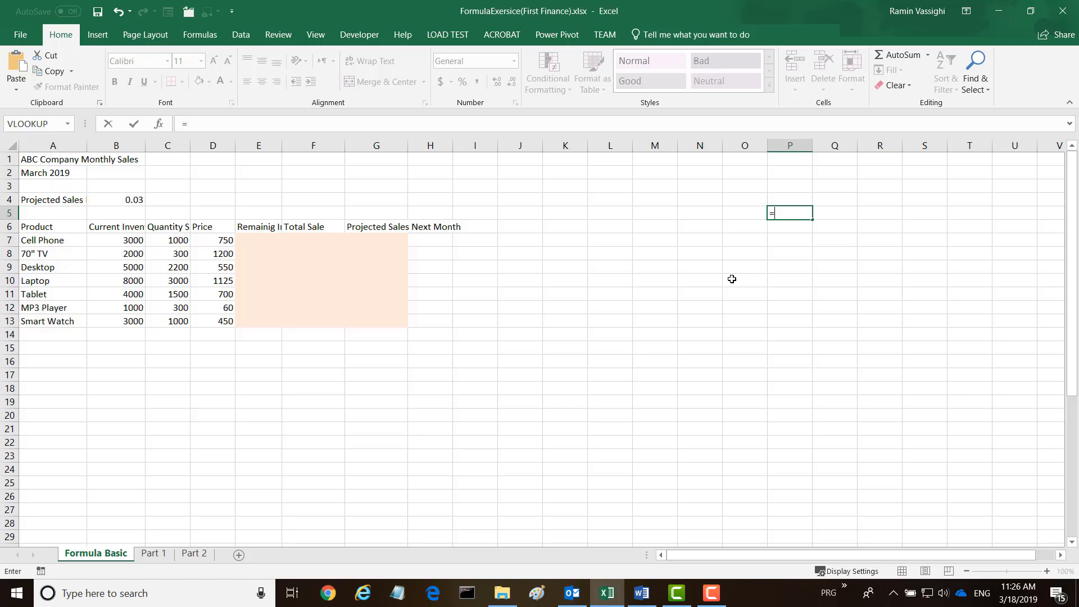
{"action": "type", "text": "12+8"}
{"action": "key", "text": "Return"}
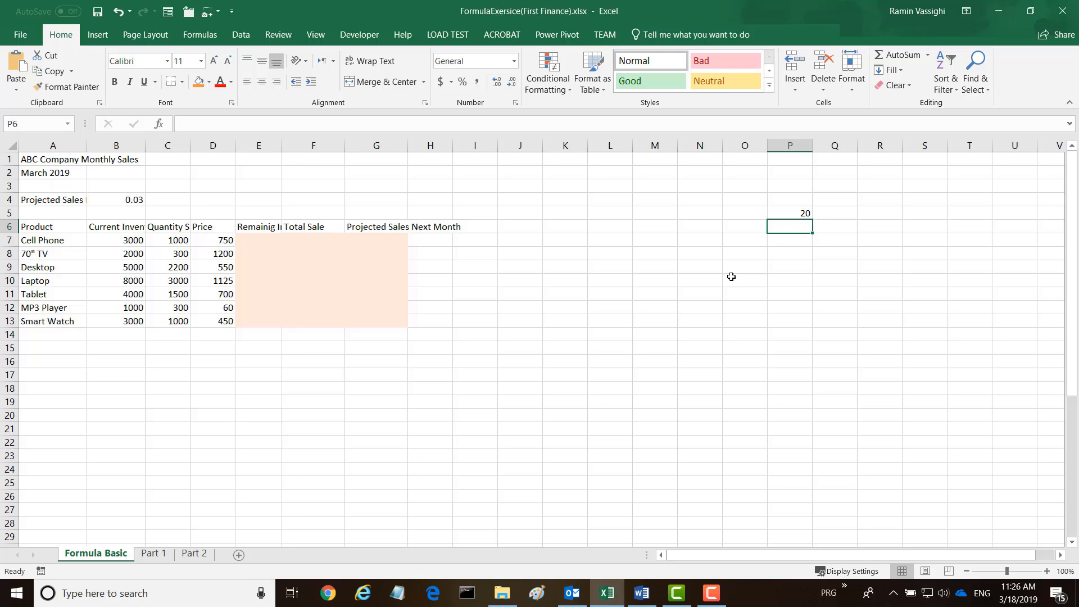
{"action": "type", "text": "="}
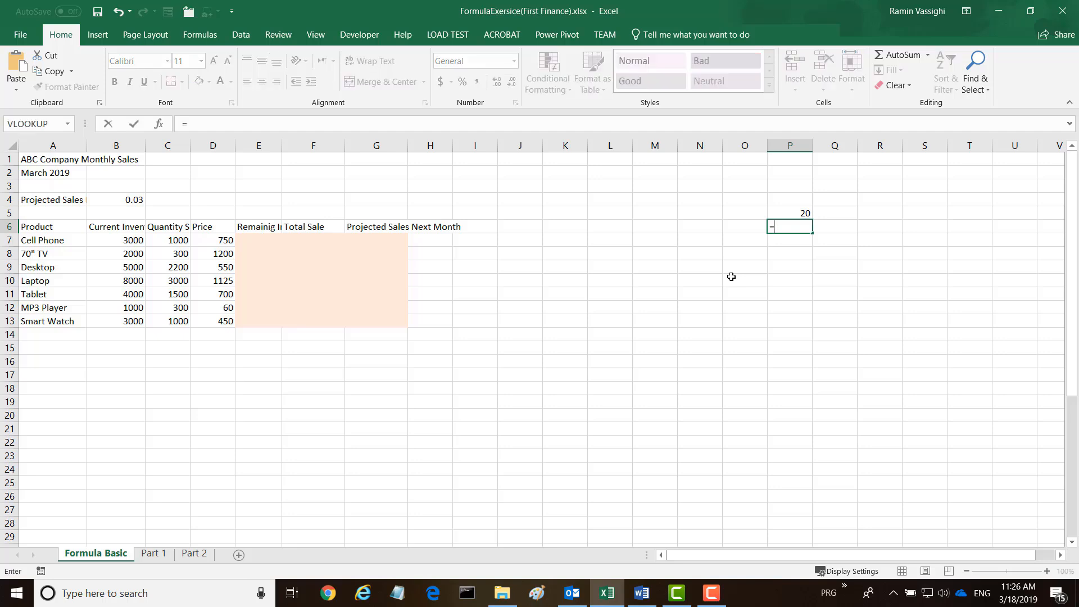
{"action": "type", "text": "20-9"}
{"action": "key", "text": "Return"}
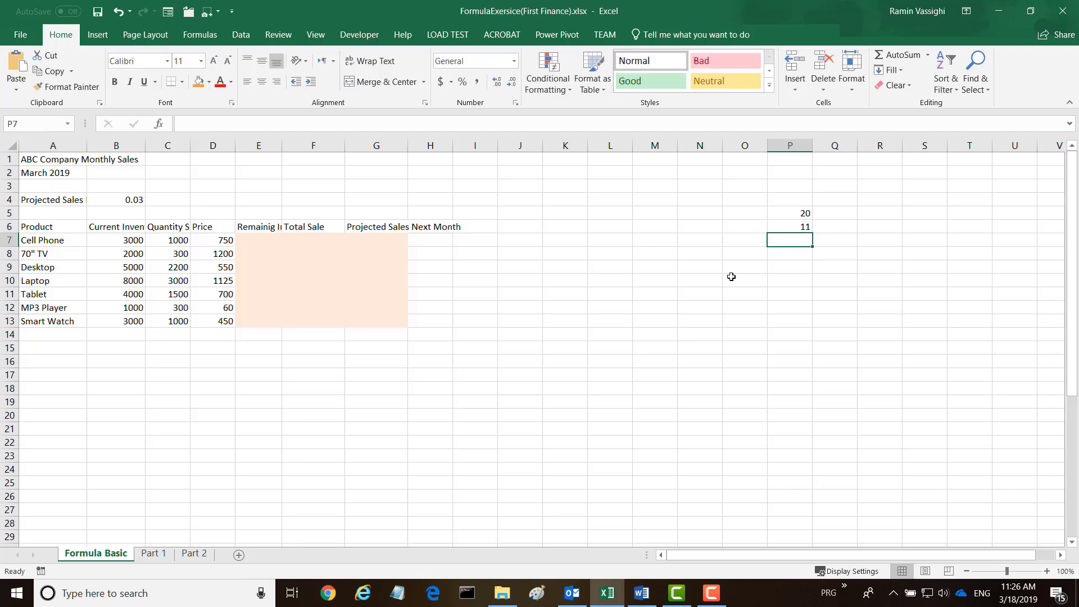
Enter the practice formulas =4*2 in cell P7 and =40/2 in cell P8.
{"action": "type", "text": "="}
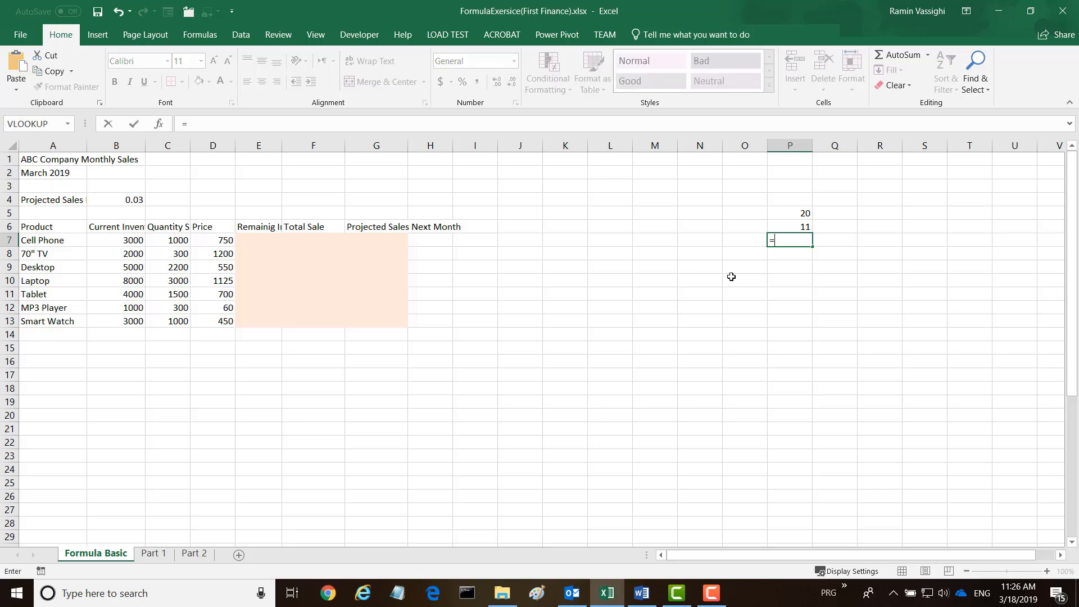
{"action": "type", "text": "4*2"}
{"action": "key", "text": "Return"}
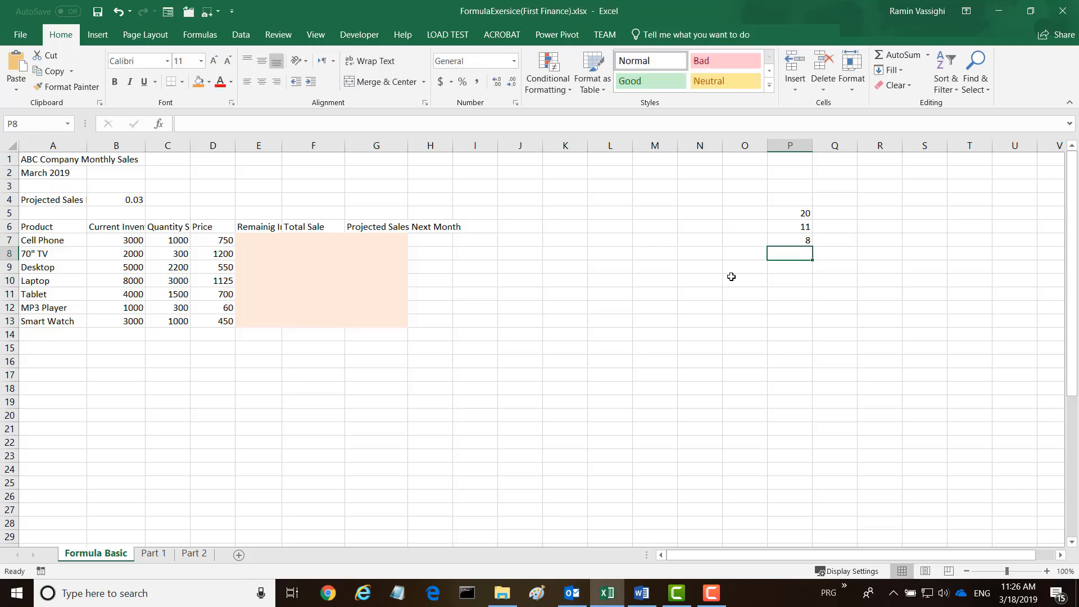
{"action": "type", "text": "="}
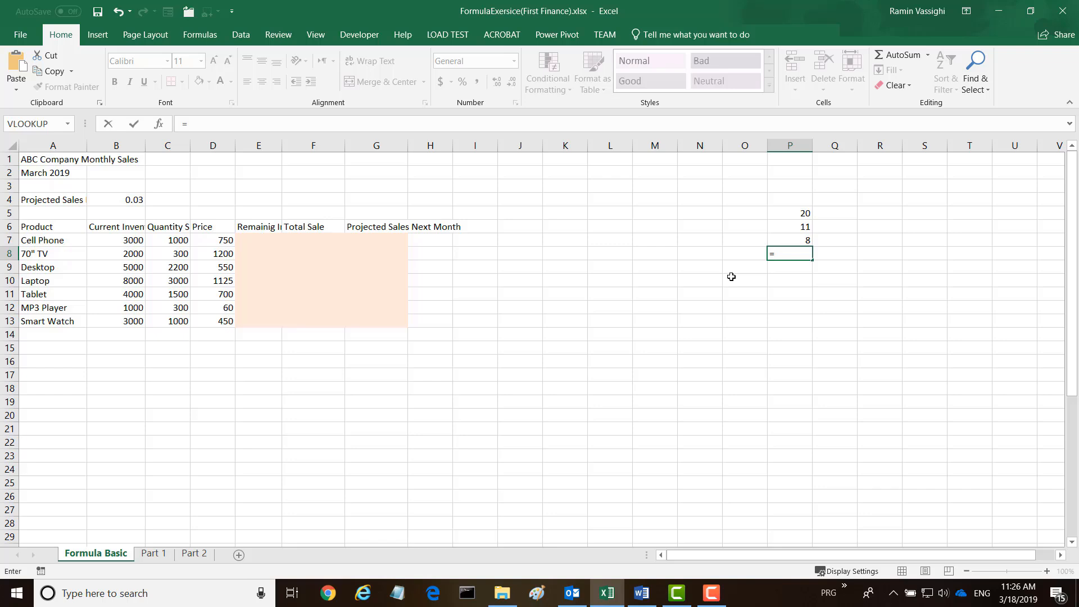
{"action": "type", "text": "40/2"}
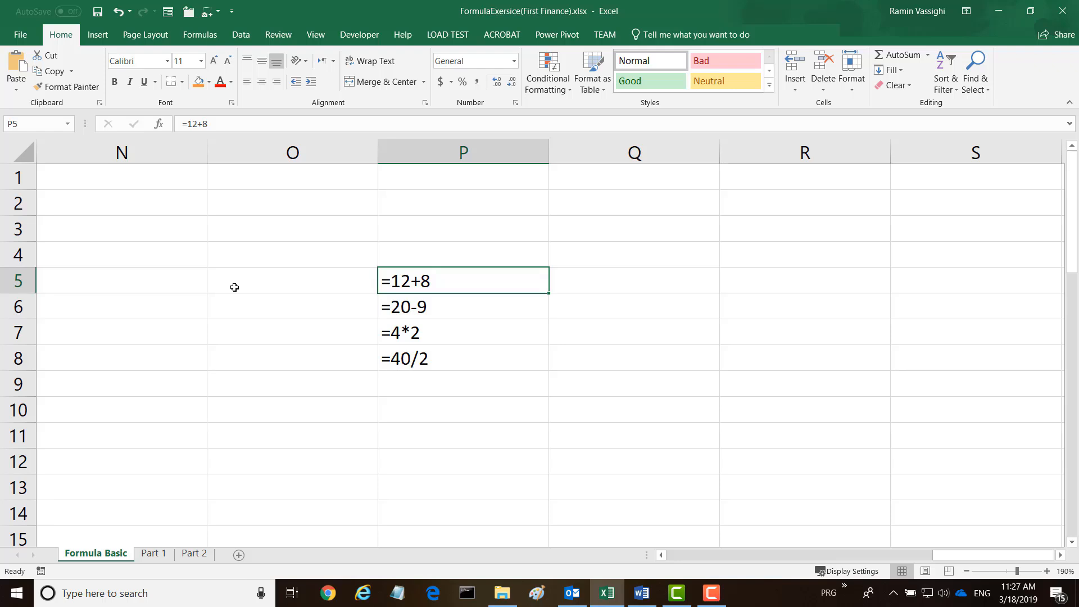
Enter the numbers 4, 6, 9 and 10 in cells Q5 to Q8.
{"action": "left_click", "coordinate": [623, 275]}
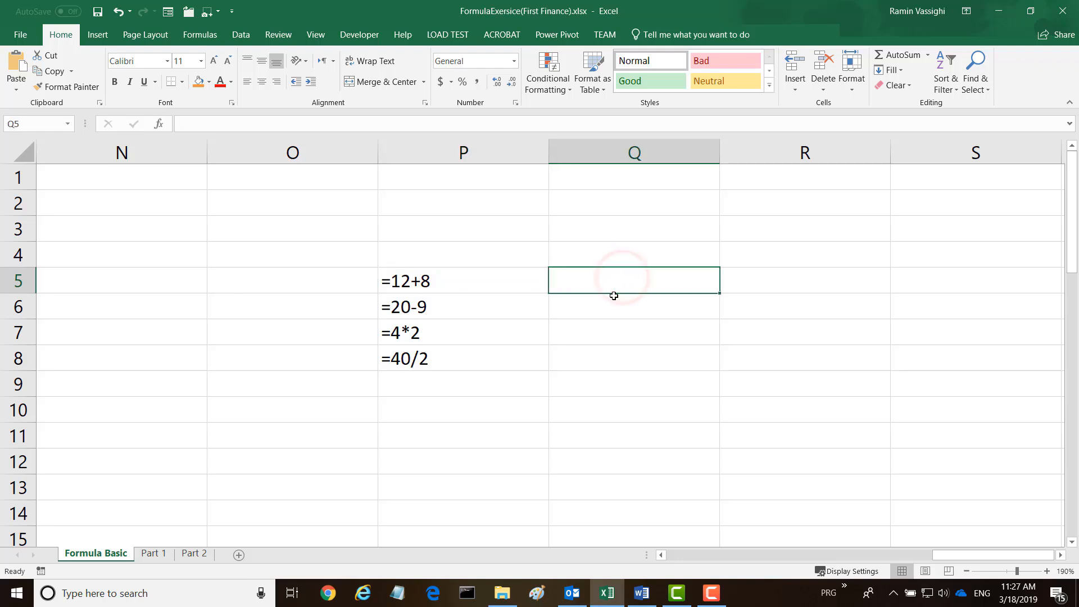
{"action": "type", "text": "4"}
{"action": "key", "text": "Return"}
{"action": "type", "text": "6"}
{"action": "key", "text": "Return"}
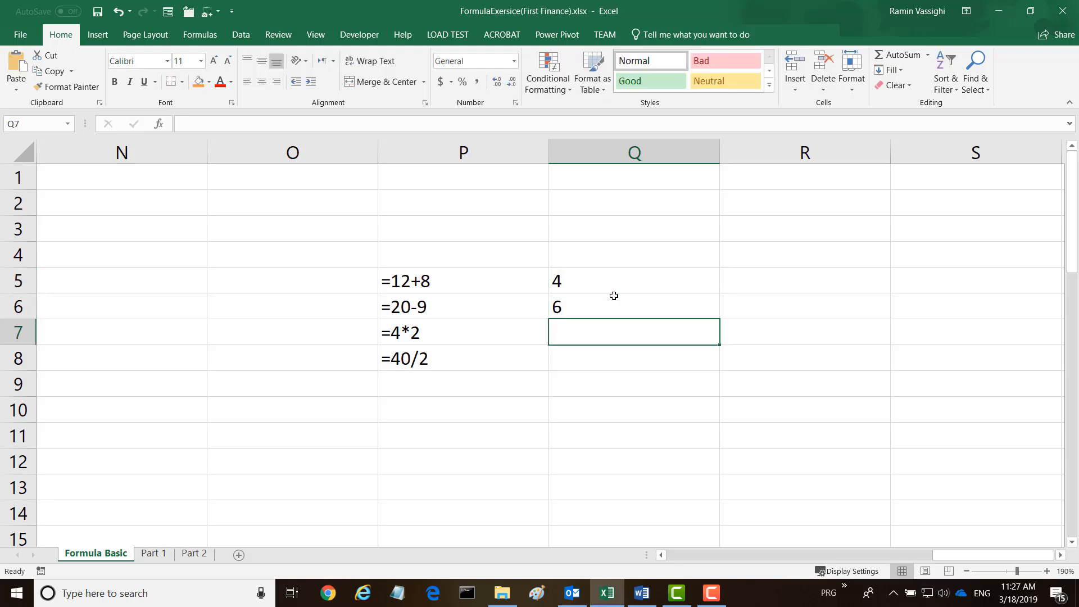
{"action": "type", "text": "9"}
{"action": "key", "text": "Return"}
{"action": "type", "text": "10"}
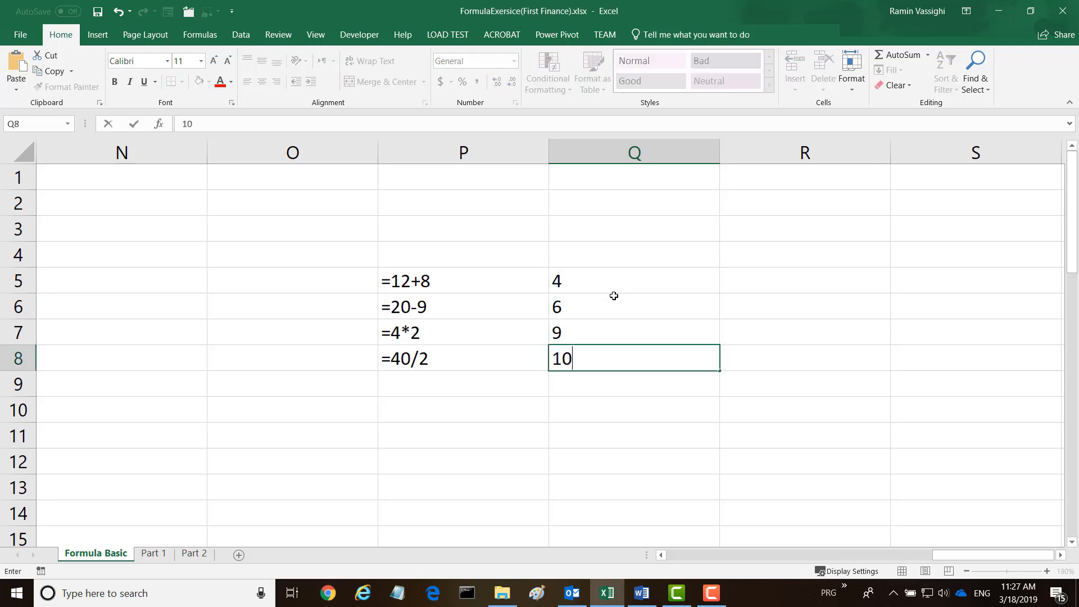
{"action": "left_click", "coordinate": [741, 264]}
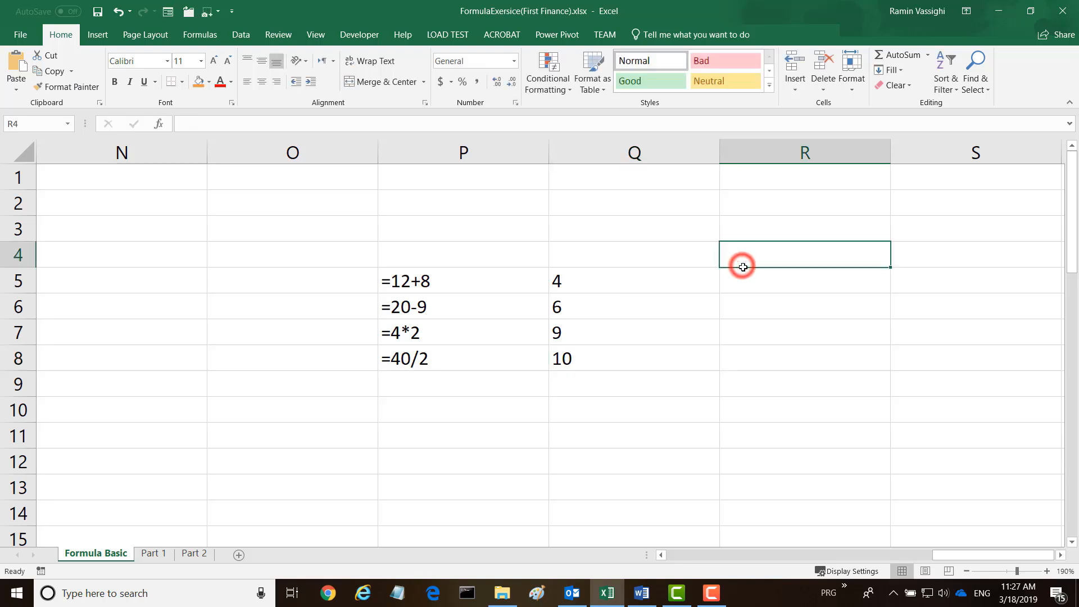
Enter a formula in R5 that adds the cells Q5 and Q6 by reference (=Q5+Q6).
{"action": "left_click", "coordinate": [741, 279]}
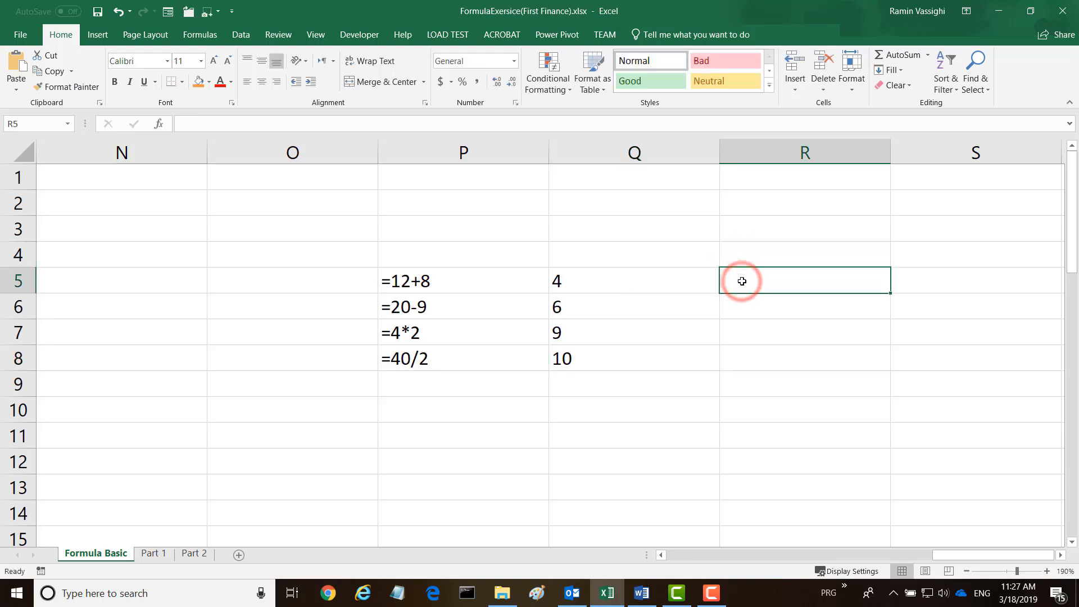
{"action": "type", "text": "="}
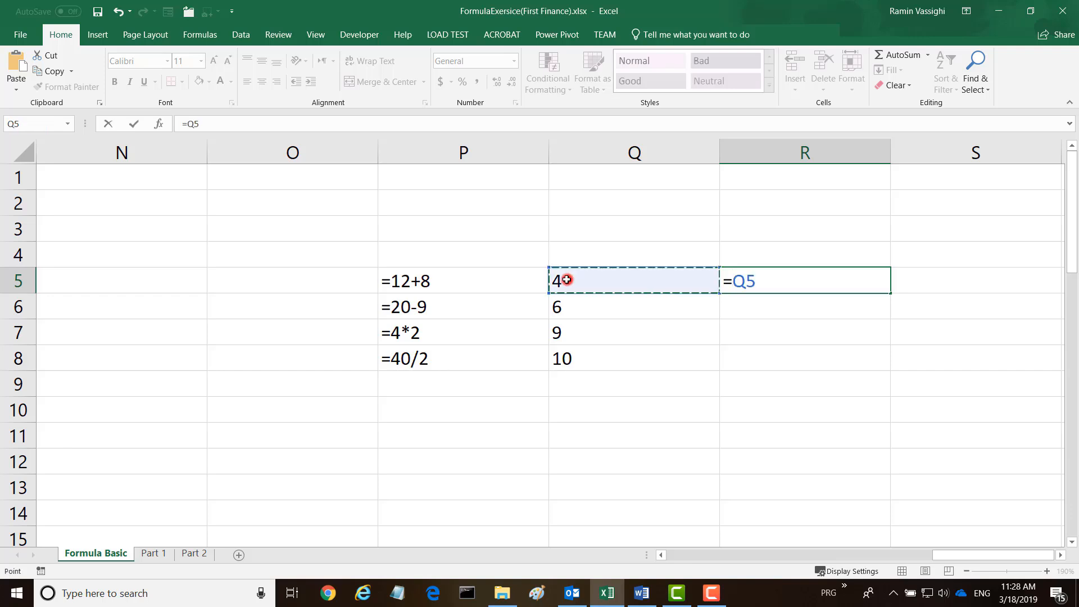
{"action": "left_click", "coordinate": [566, 280]}
{"action": "type", "text": "+"}
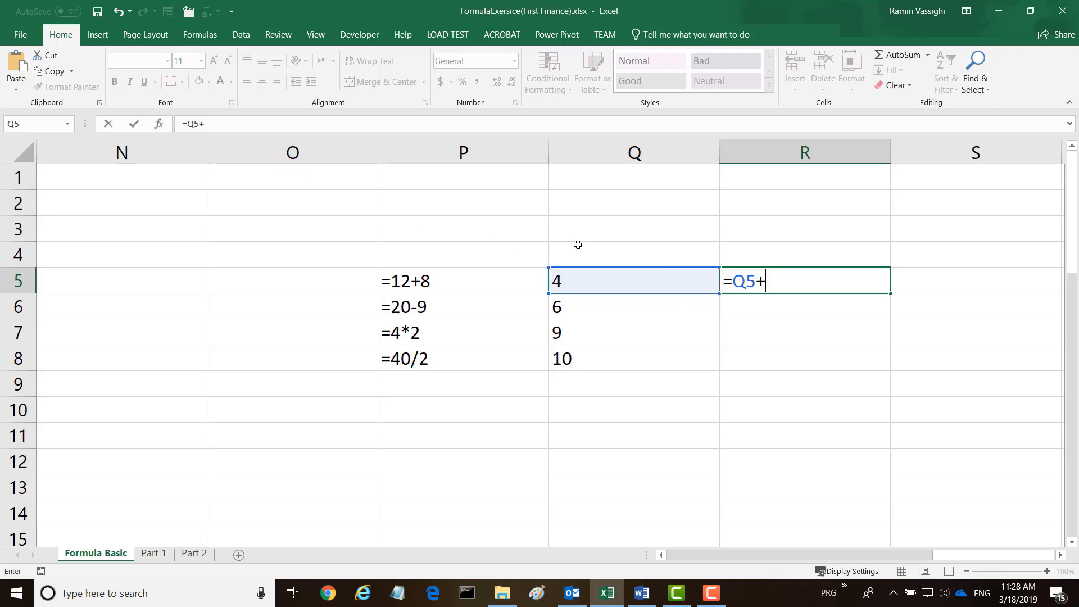
{"action": "left_click", "coordinate": [575, 308]}
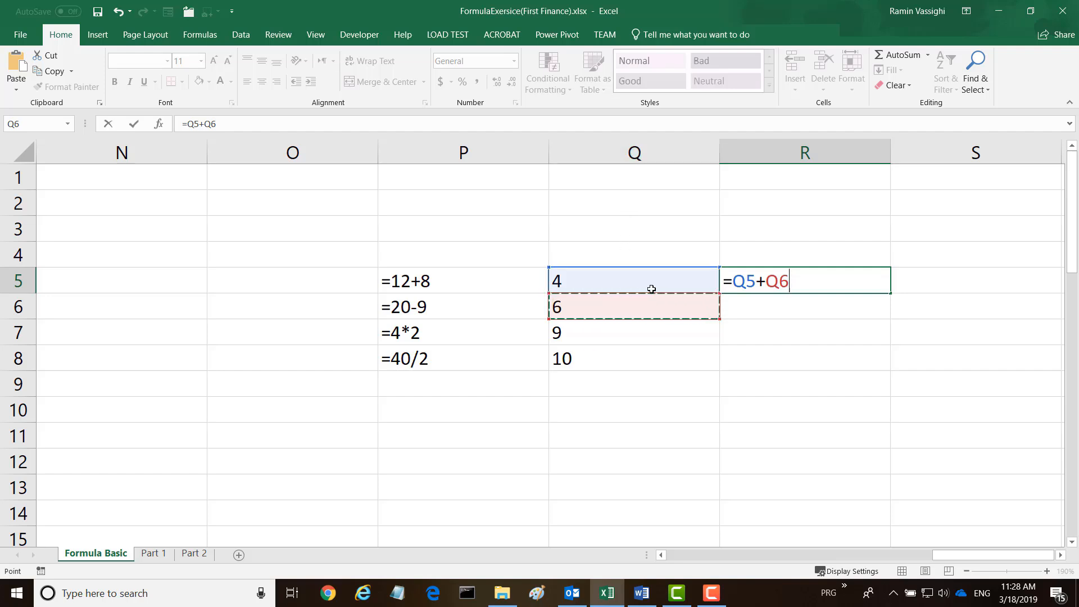
{"action": "key", "text": "Return"}
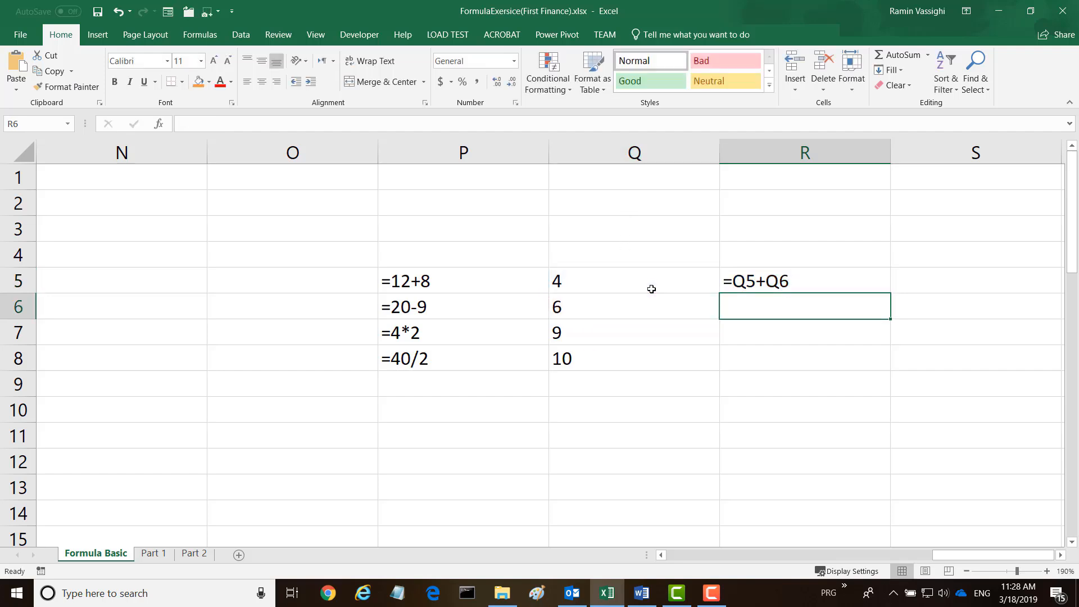
Switch the sheet from displaying formulas to displaying results and inspect the contents of cells Q5, P5 and R5.
{"action": "left_click", "coordinate": [756, 278]}
{"action": "key", "text": "ctrl+grave"}
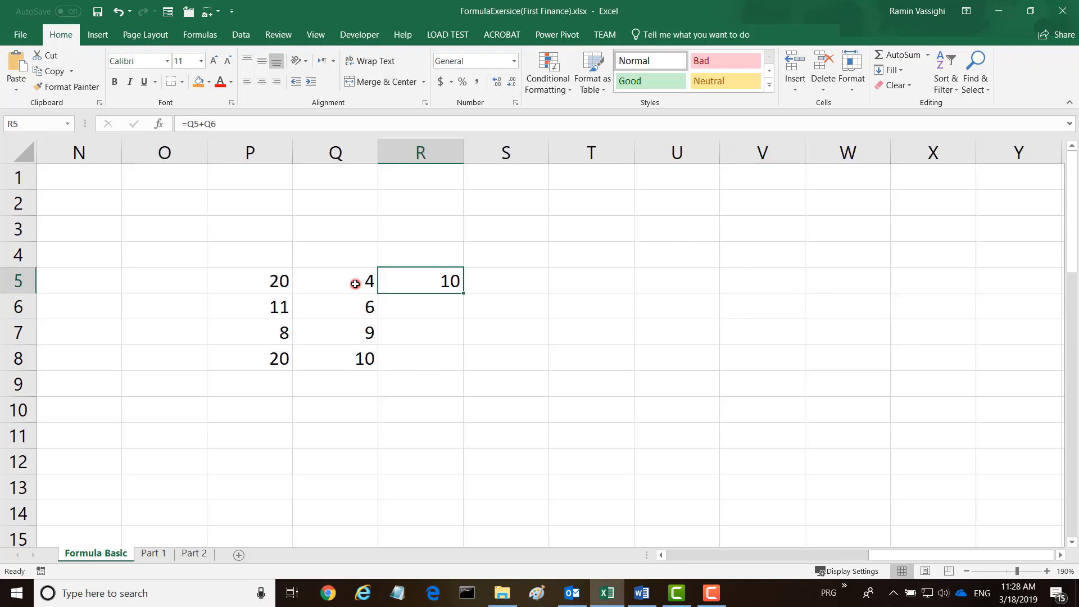
{"action": "left_click", "coordinate": [355, 278]}
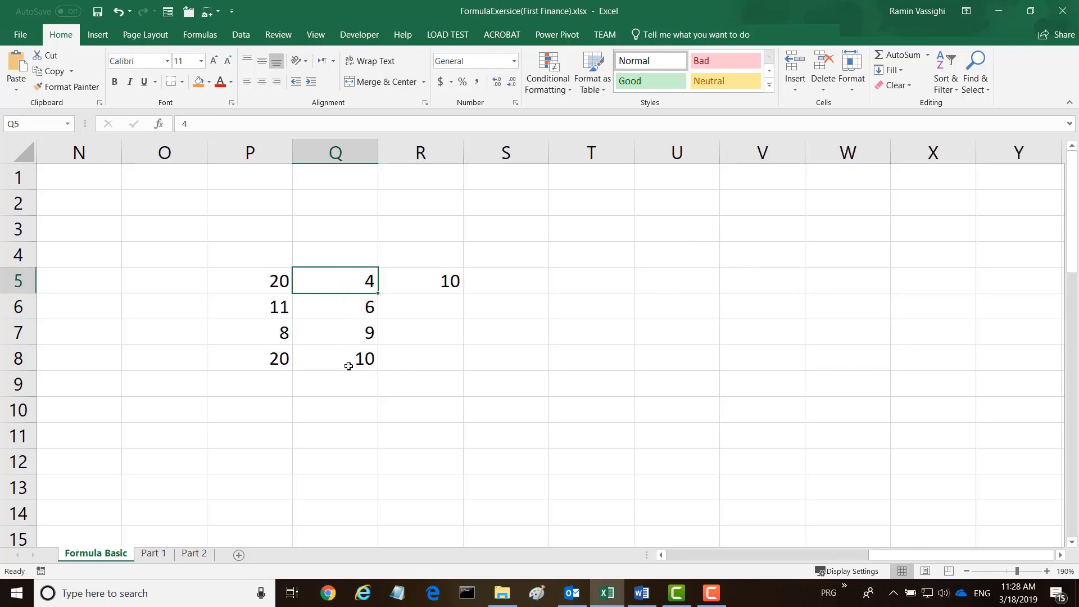
{"action": "left_click", "coordinate": [264, 279]}
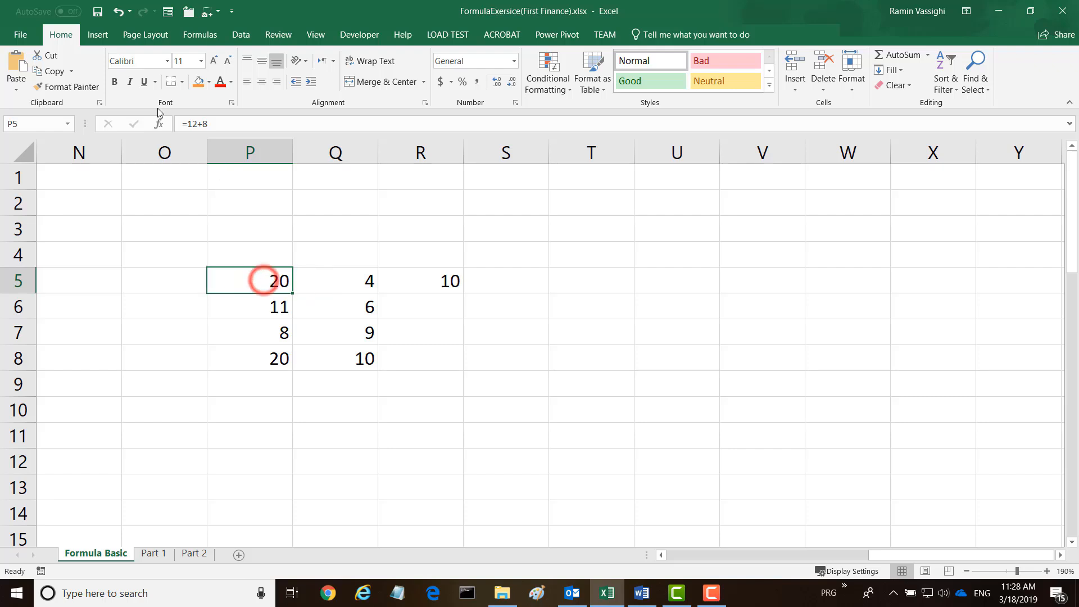
{"action": "left_click", "coordinate": [437, 279]}
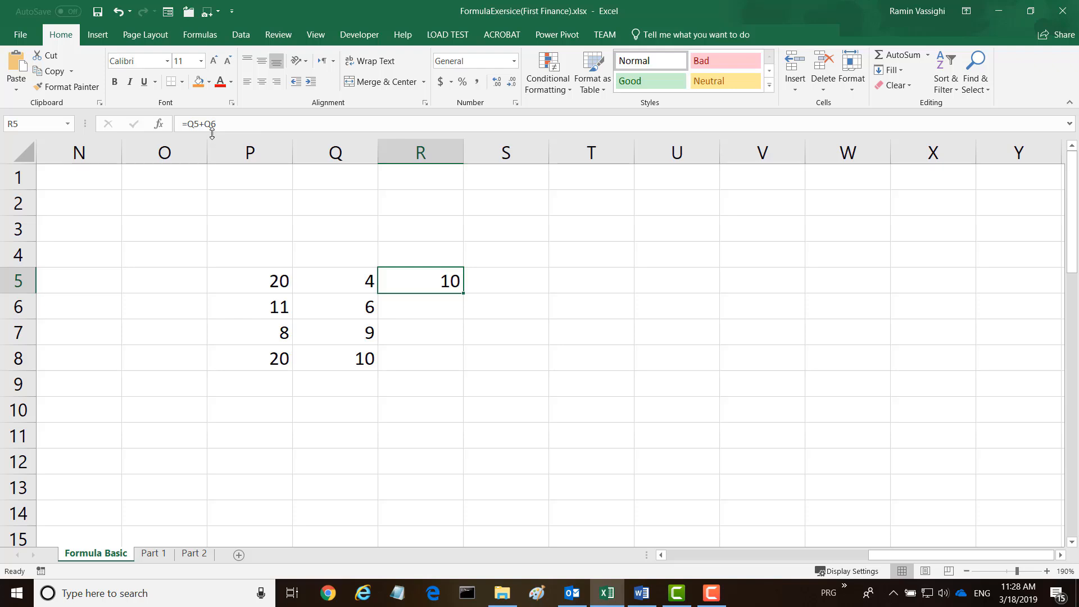
Enter a formula in R6 that subtracts Q6 from Q7 by reference (=Q7-Q6).
{"action": "left_click", "coordinate": [402, 304]}
{"action": "type", "text": "="}
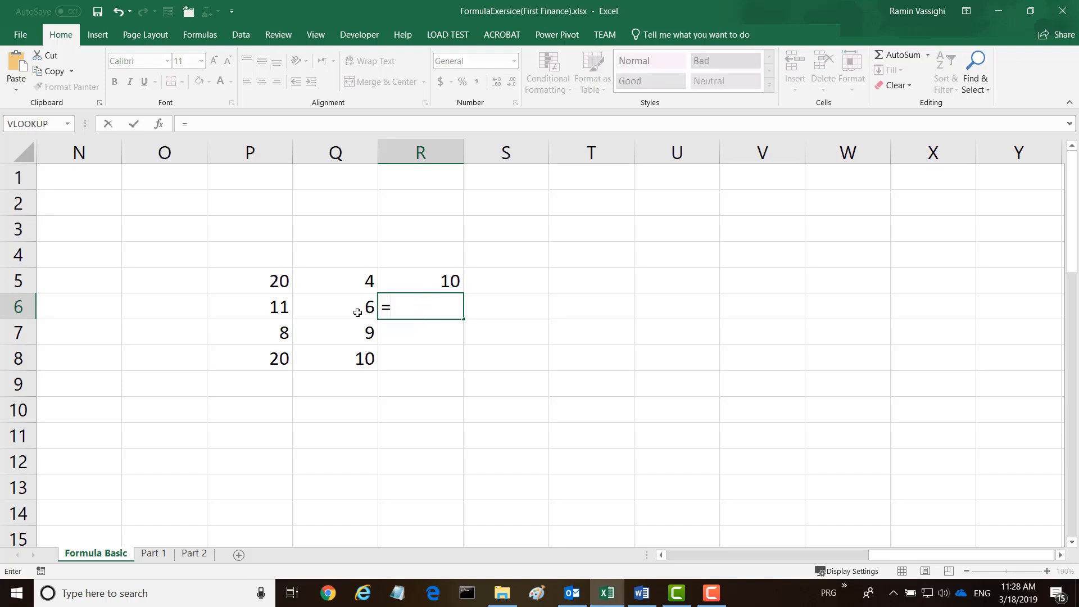
{"action": "left_click", "coordinate": [351, 332]}
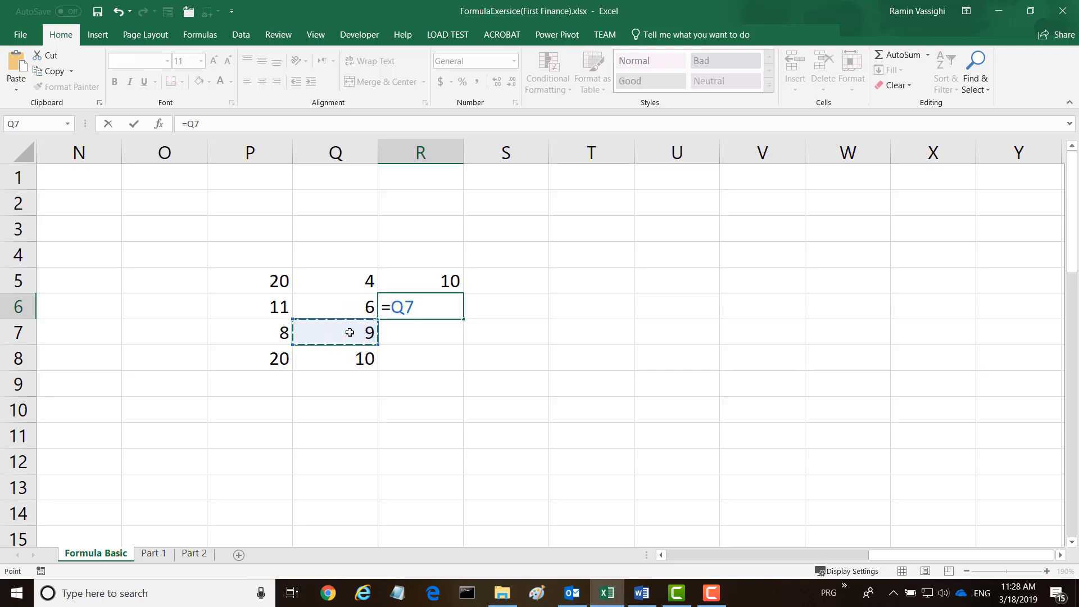
{"action": "type", "text": "-"}
{"action": "left_click", "coordinate": [354, 310]}
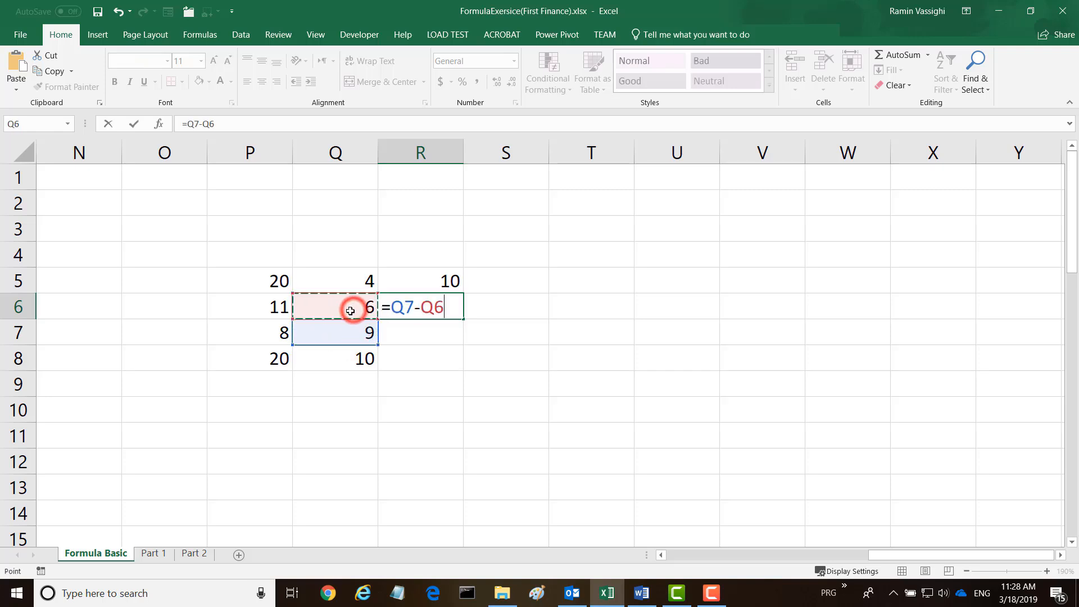
{"action": "key", "text": "Return"}
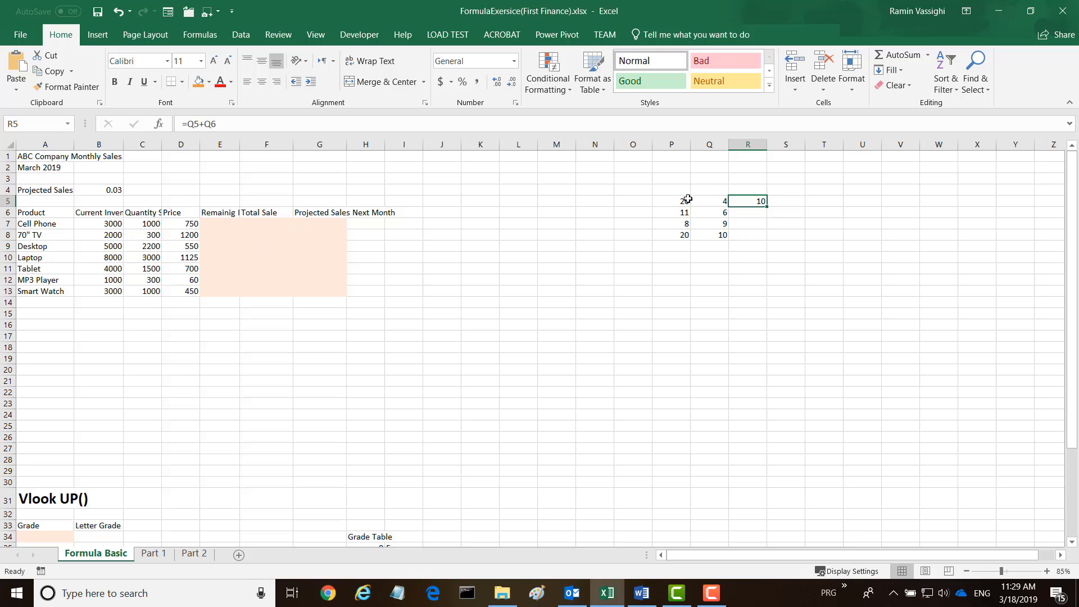
Clear all practice numbers and formulas from the range O4:S11.
{"action": "left_click_drag", "start_coordinate": [634, 185], "coordinate": [772, 270]}
{"action": "key", "text": "Delete"}
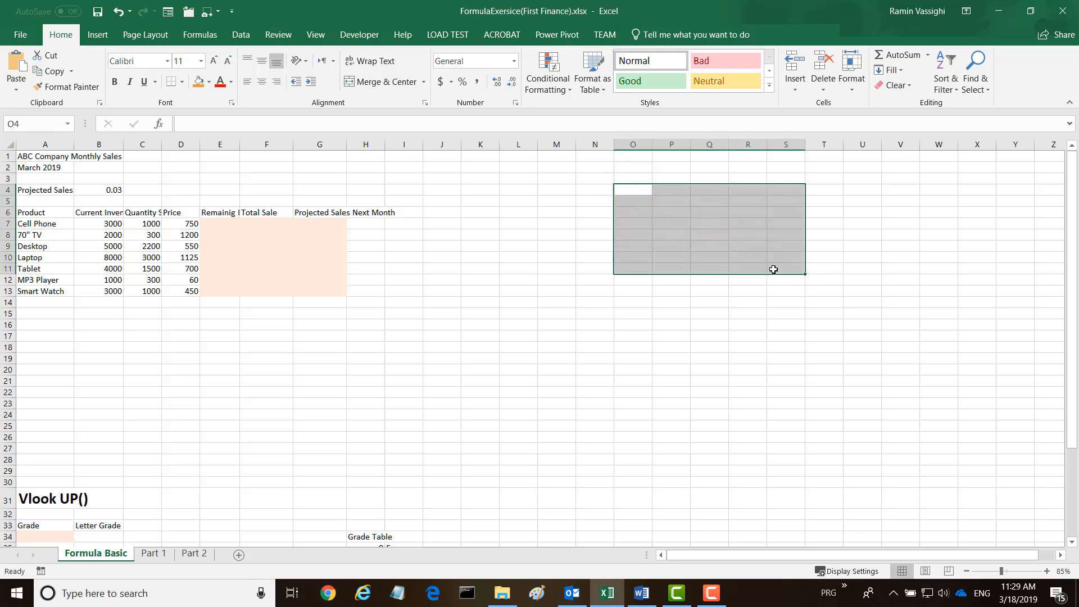
{"action": "left_click_drag", "start_coordinate": [663, 336], "coordinate": [664, 346]}
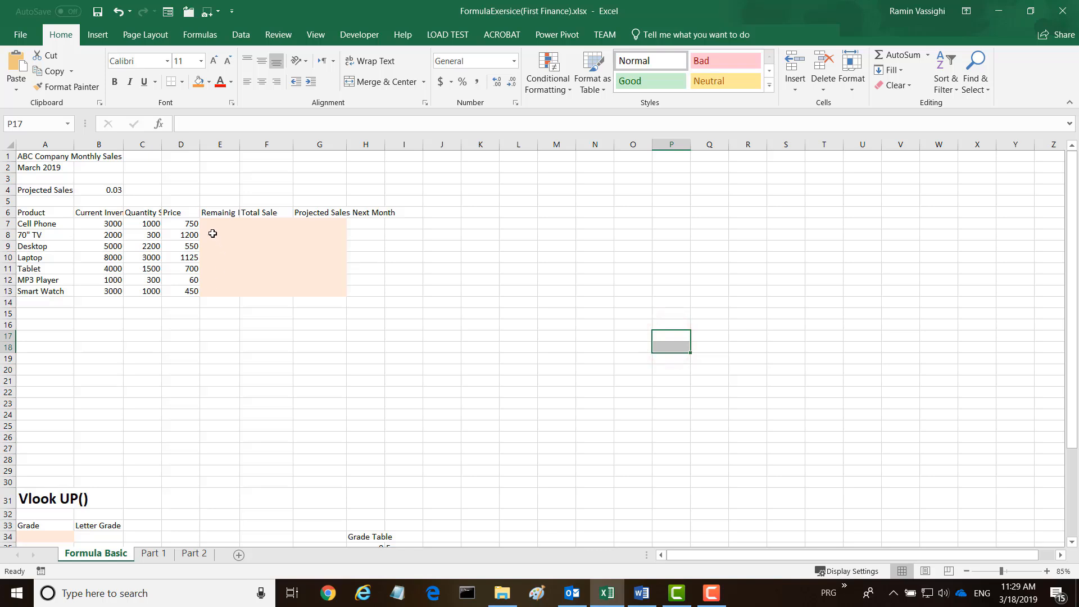
Merge and center the title "ABC Company Monthly Sales" across cells A1:G1.
{"action": "left_click", "coordinate": [1046, 572]}
{"action": "left_click", "coordinate": [1046, 572]}
{"action": "left_click", "coordinate": [1046, 571]}
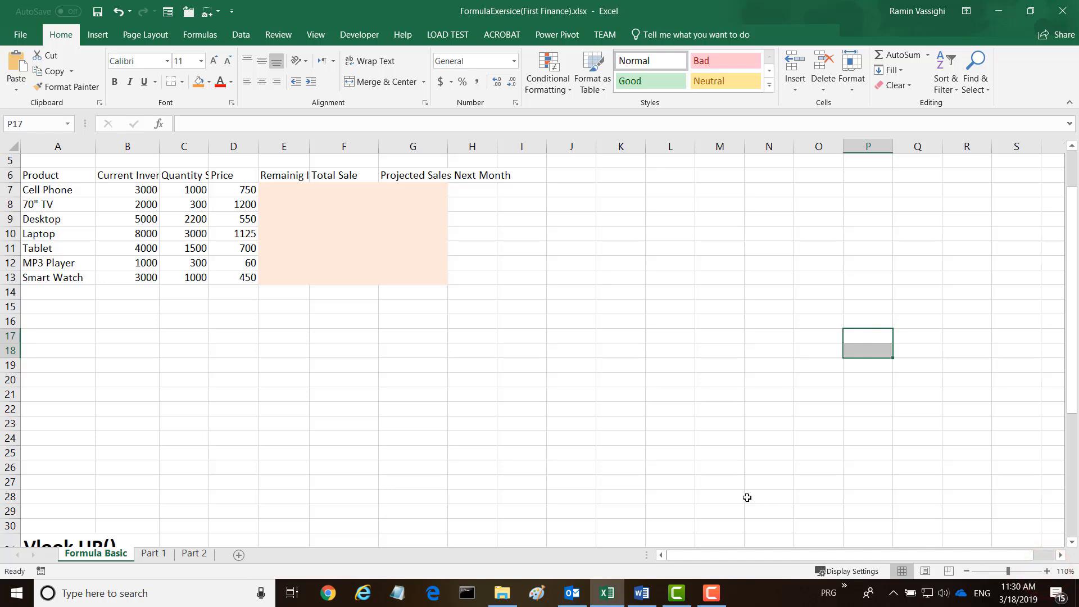
{"action": "scroll", "coordinate": [578, 405], "scroll_direction": "up", "scroll_amount": 2}
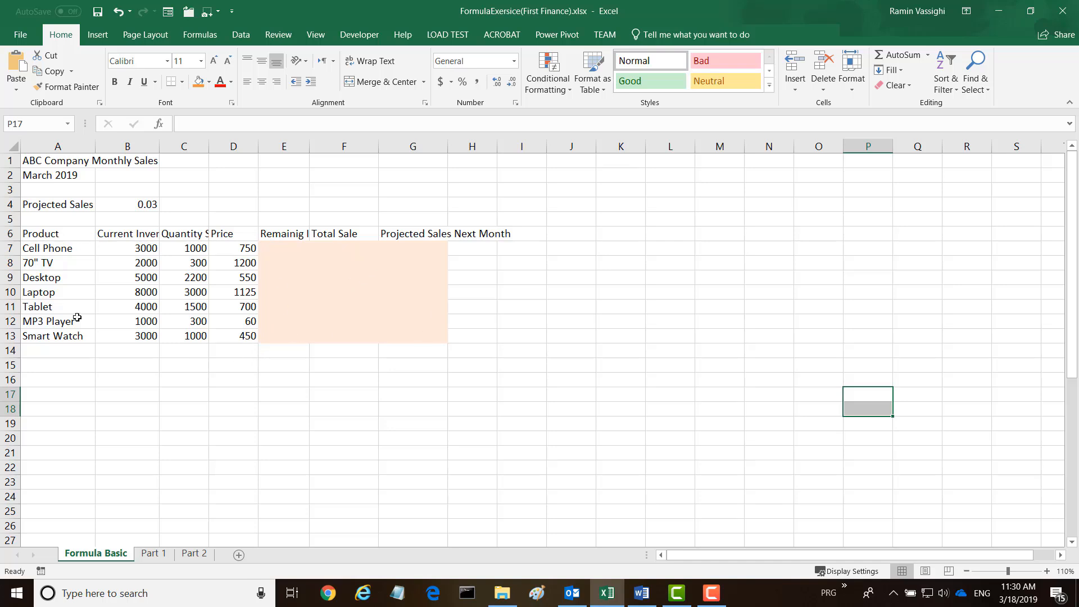
{"action": "left_click_drag", "start_coordinate": [26, 163], "coordinate": [413, 162]}
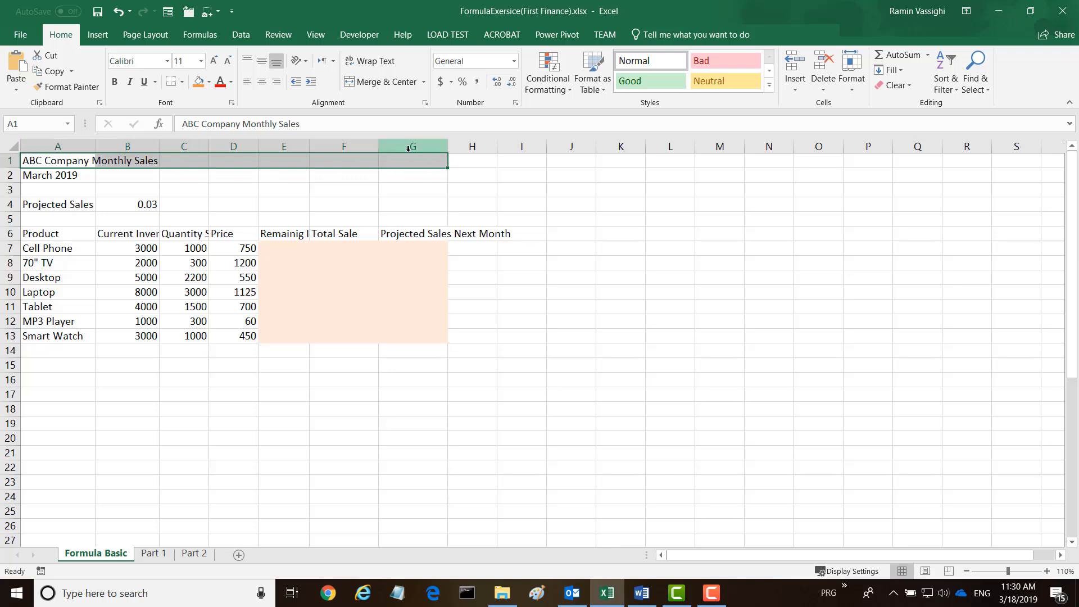
{"action": "left_click", "coordinate": [370, 84]}
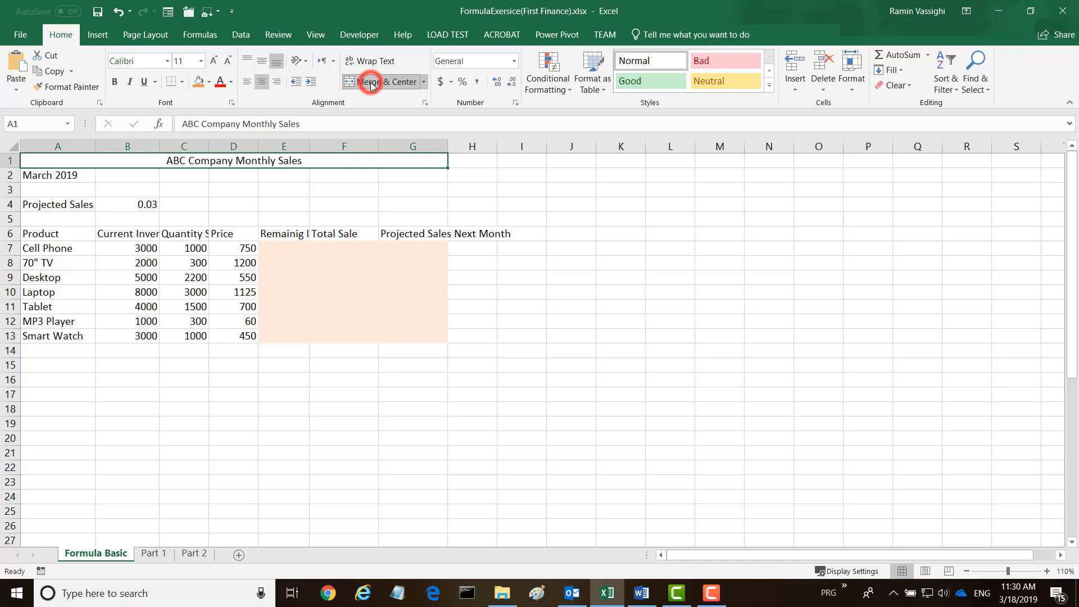
Format the merged title in row 1 with font size 20 and bold.
{"action": "left_click", "coordinate": [201, 60]}
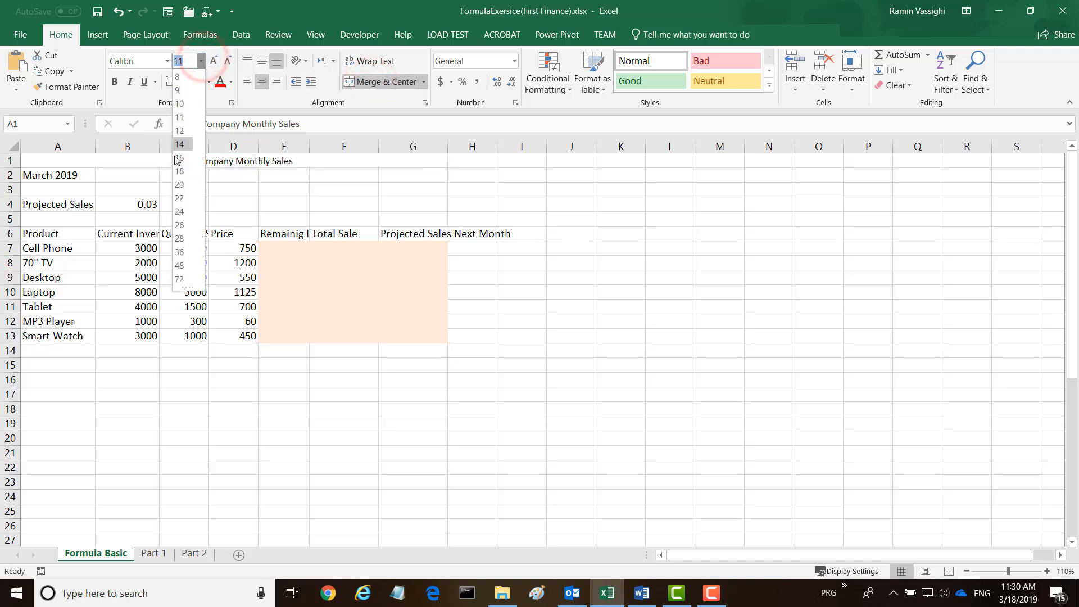
{"action": "left_click", "coordinate": [186, 186]}
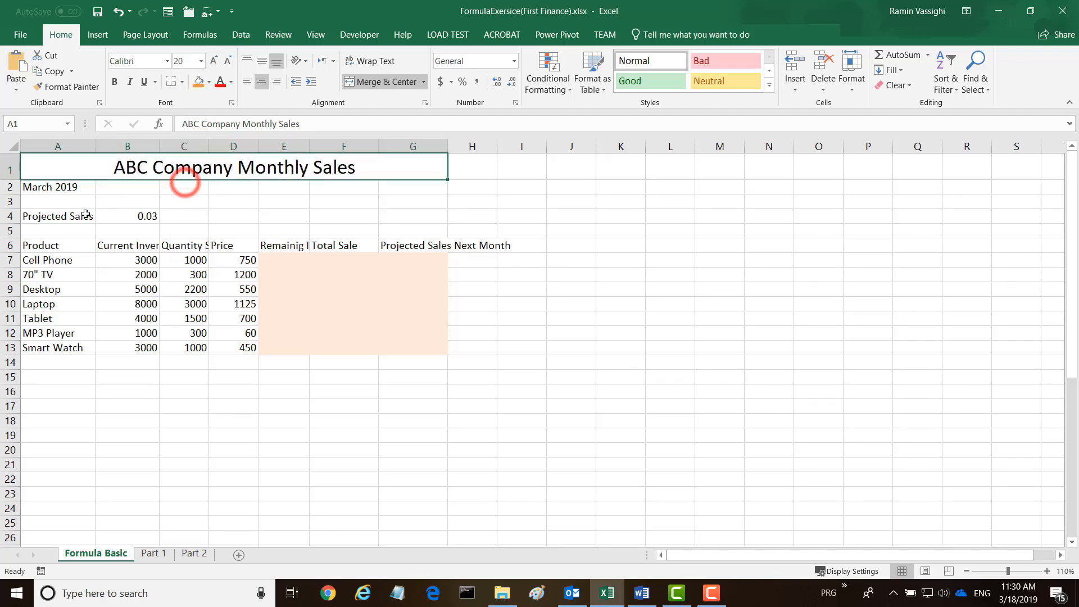
{"action": "left_click", "coordinate": [116, 82]}
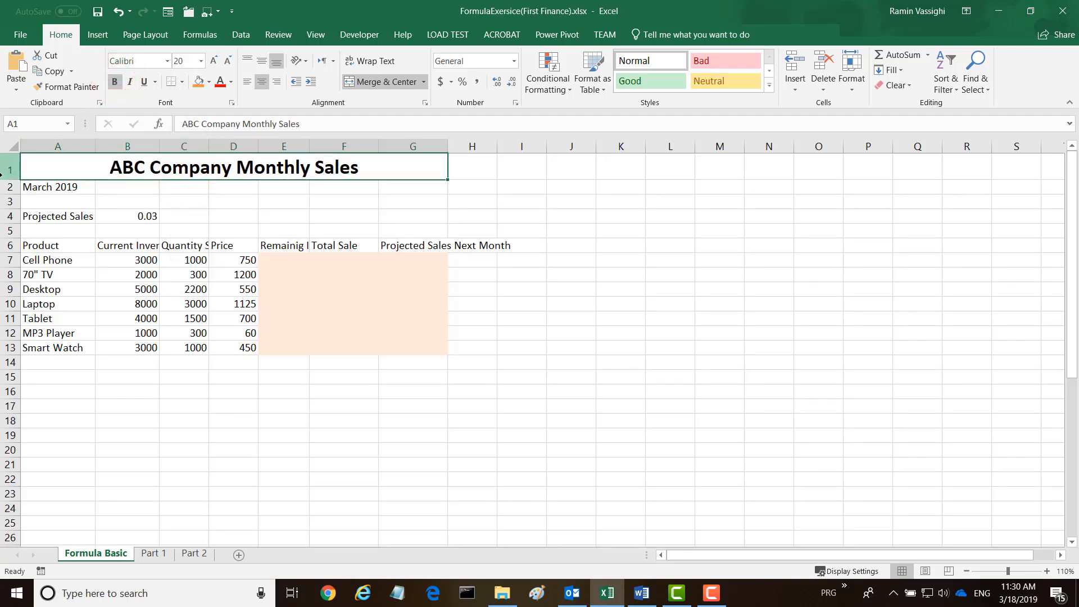
Merge and center "March 2019" across cells A2:G2 and format it with font size 20 and bold.
{"action": "left_click_drag", "start_coordinate": [33, 186], "coordinate": [408, 188]}
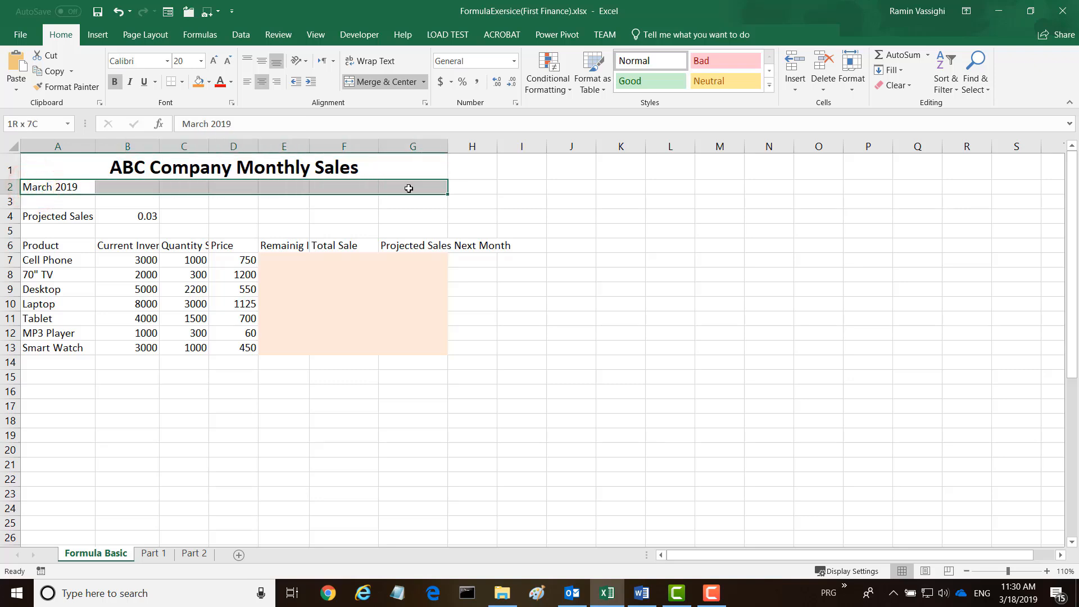
{"action": "left_click", "coordinate": [369, 84]}
{"action": "left_click", "coordinate": [200, 61]}
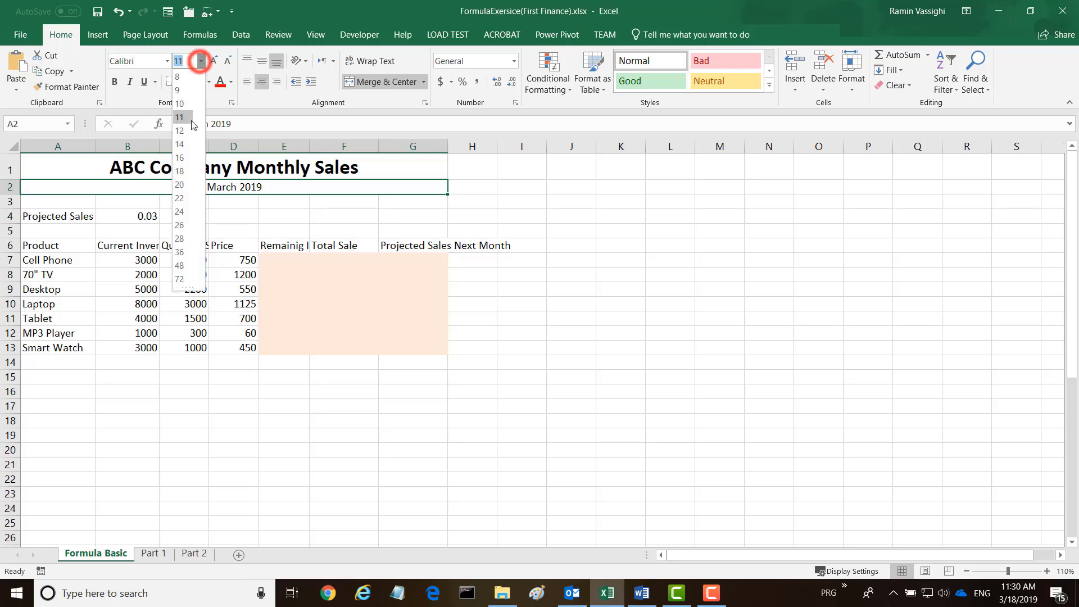
{"action": "left_click", "coordinate": [179, 185]}
{"action": "left_click", "coordinate": [343, 196]}
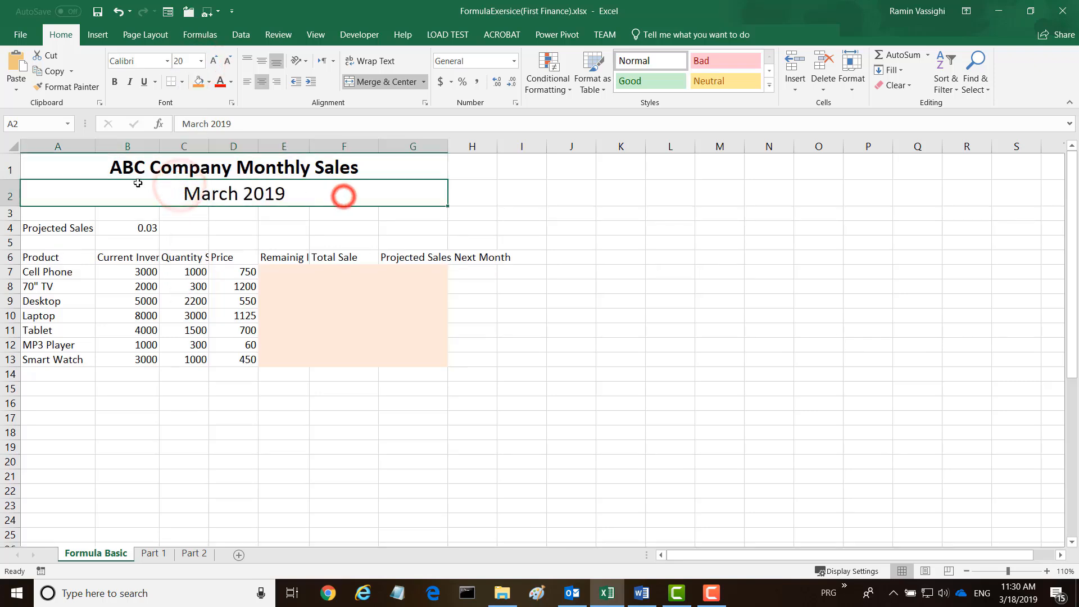
{"action": "left_click", "coordinate": [140, 211]}
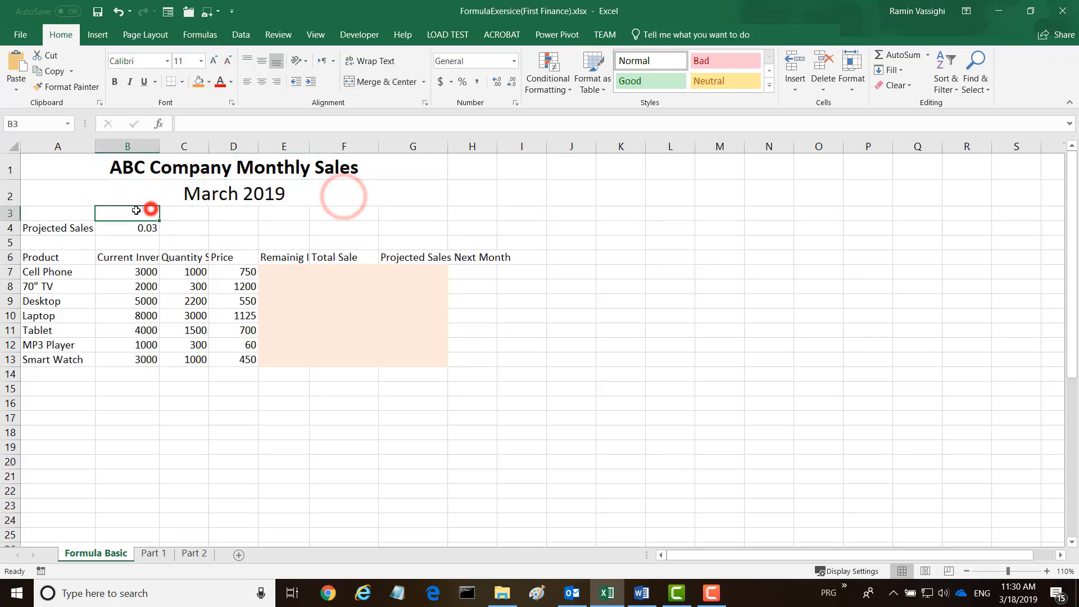
{"action": "left_click", "coordinate": [186, 197]}
{"action": "left_click", "coordinate": [114, 81]}
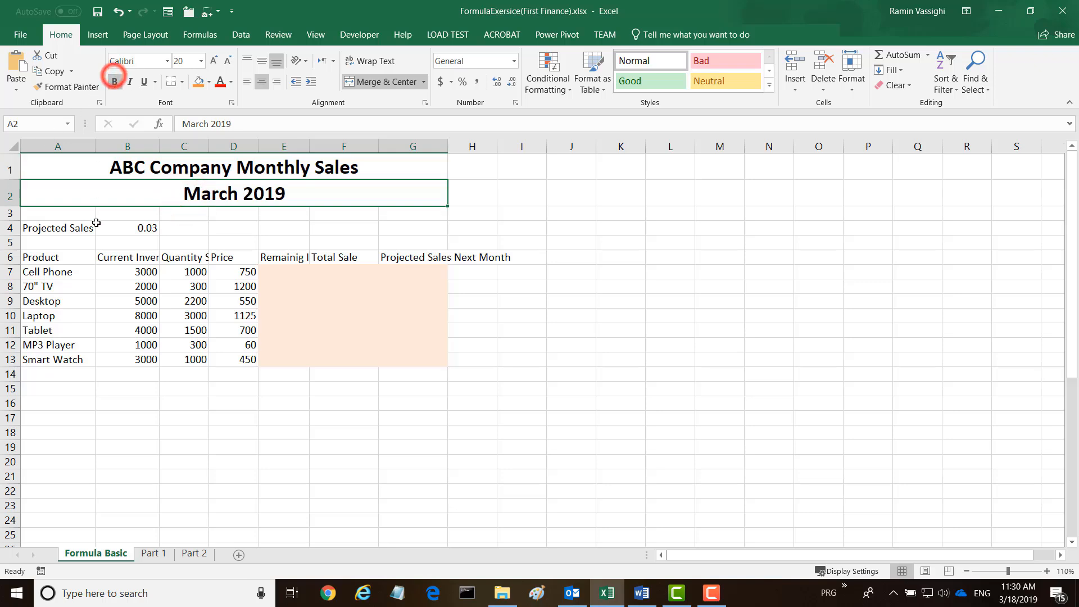
Bold the projected sales label in A4 and format the value in B4 as a percentage.
{"action": "left_click", "coordinate": [24, 228]}
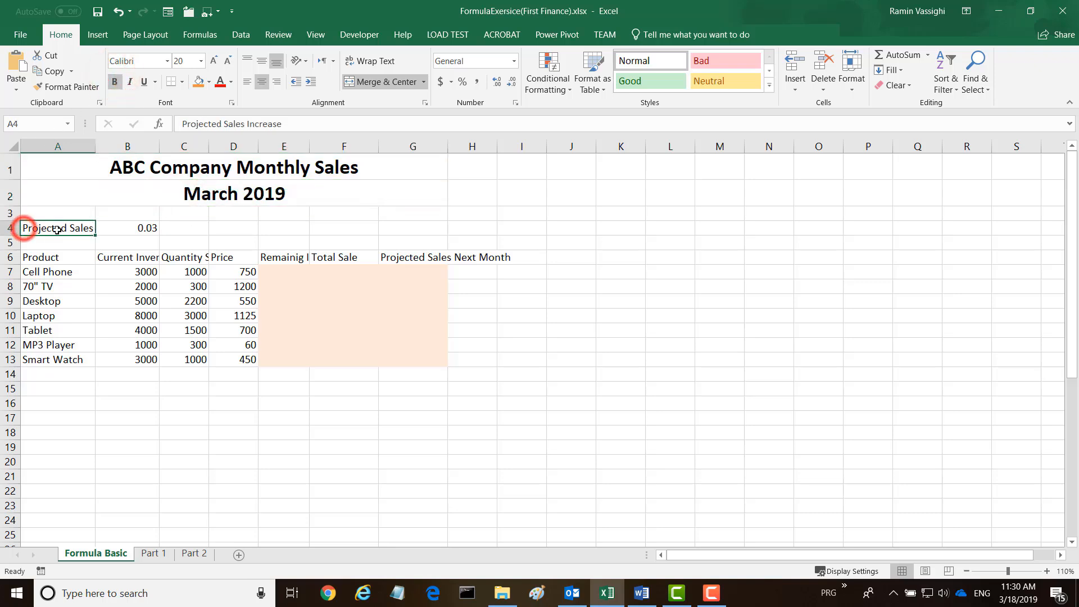
{"action": "left_click", "coordinate": [114, 82]}
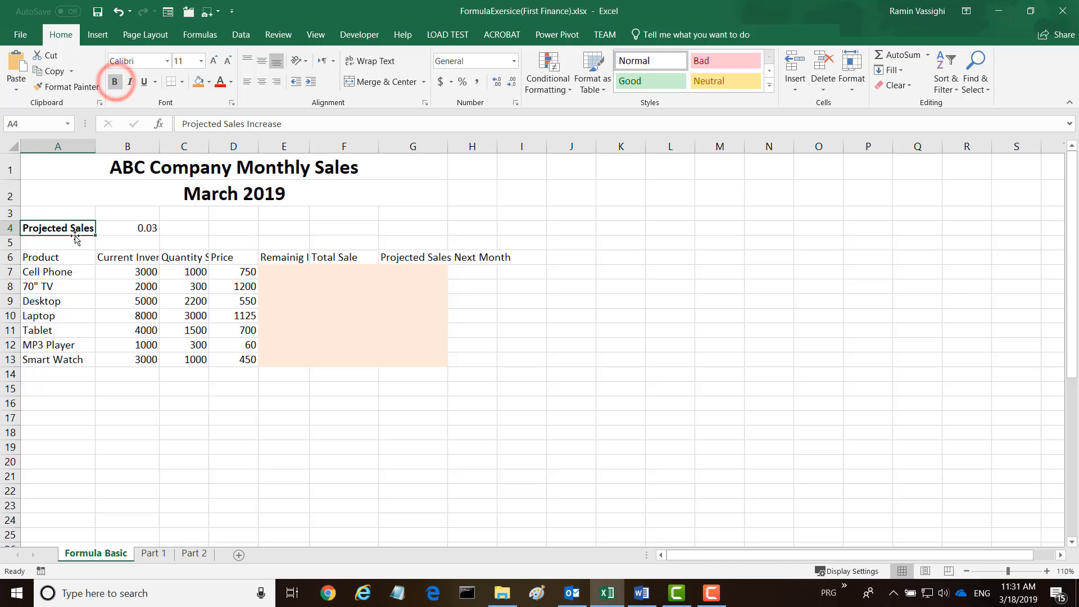
{"action": "left_click", "coordinate": [149, 227]}
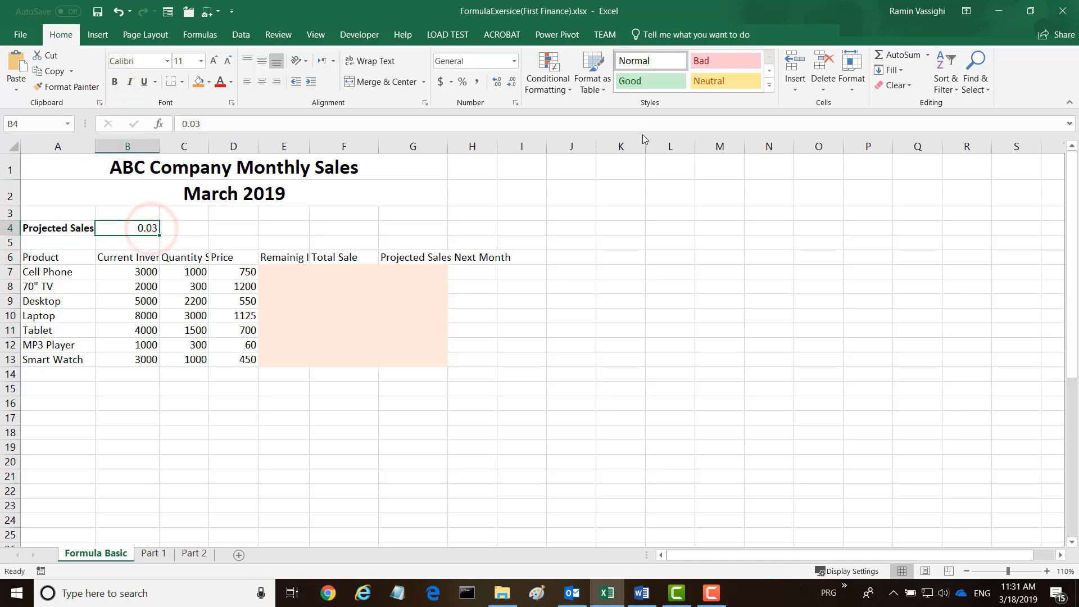
{"action": "left_click", "coordinate": [462, 82]}
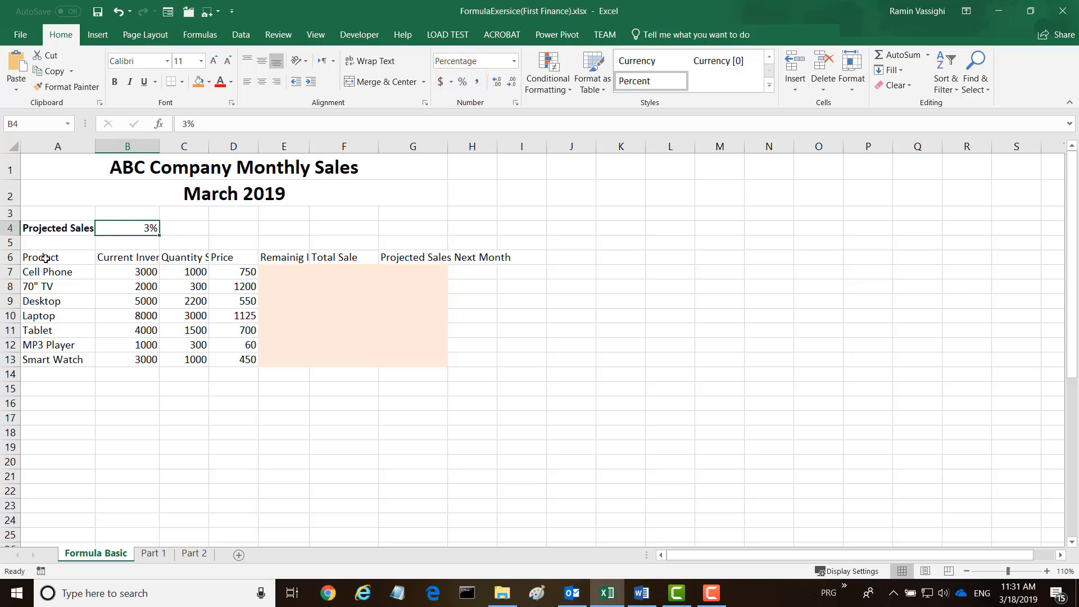
Wrap the text of the column headers in A6:G6 and make them bold.
{"action": "left_click_drag", "start_coordinate": [40, 258], "coordinate": [440, 263]}
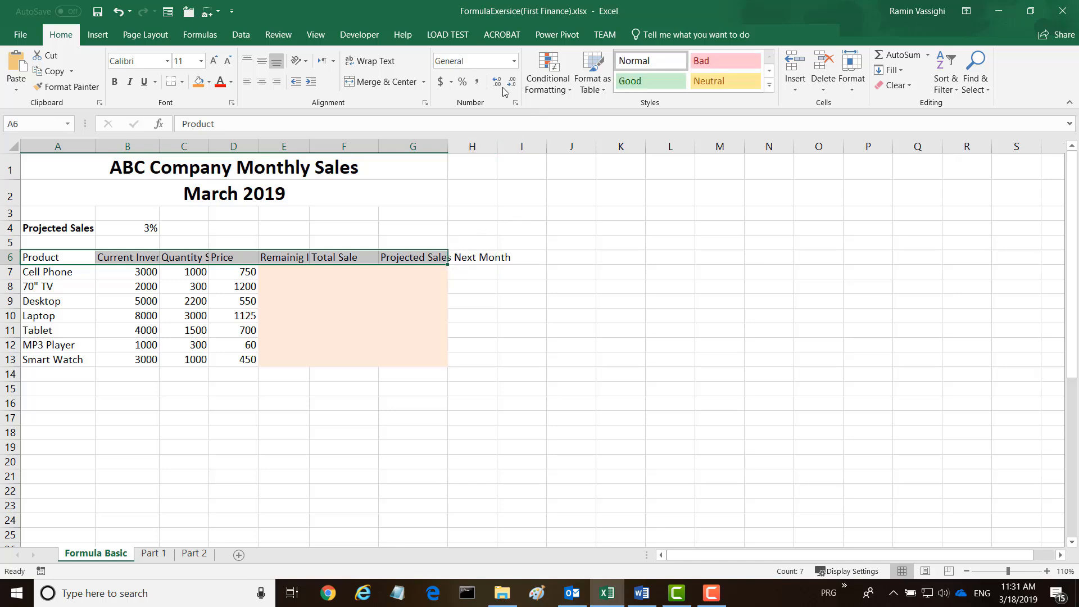
{"action": "left_click", "coordinate": [375, 62]}
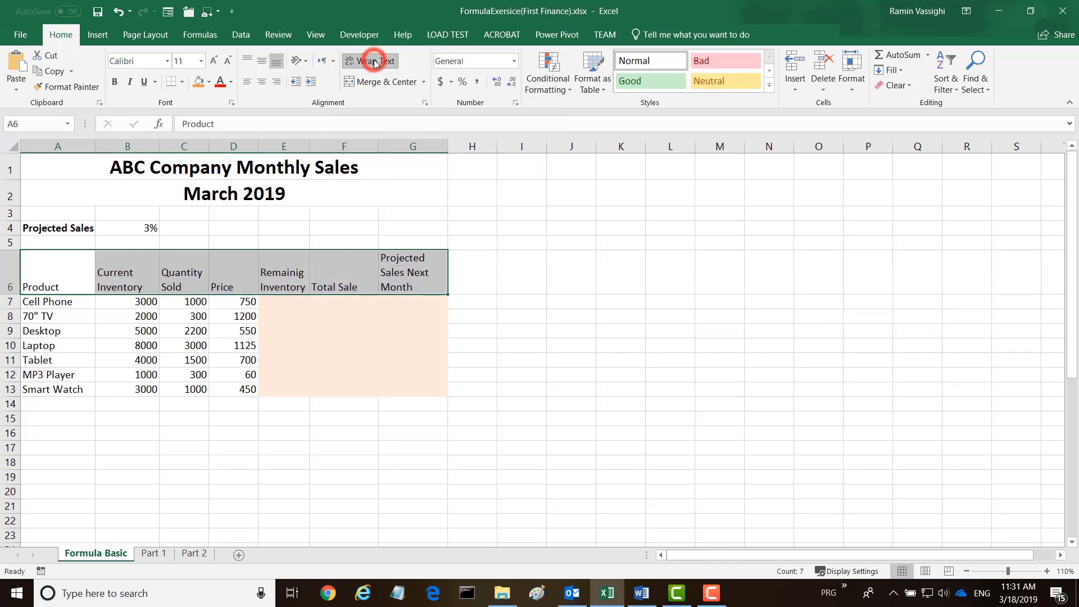
{"action": "left_click", "coordinate": [115, 81]}
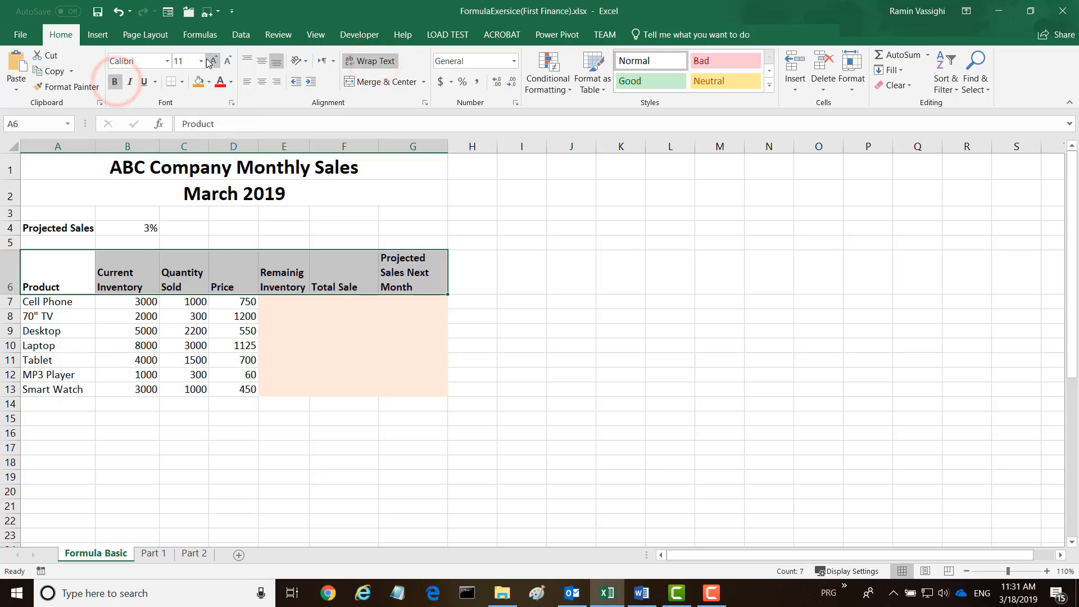
{"action": "left_click", "coordinate": [144, 292]}
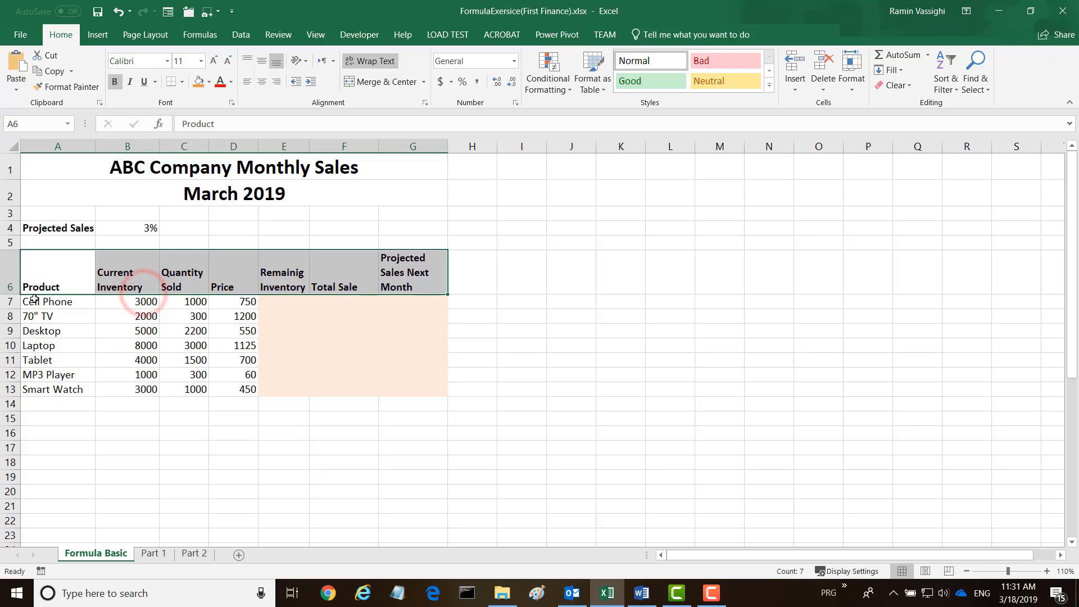
Make the product names in A7:A13 bold.
{"action": "left_click_drag", "start_coordinate": [29, 302], "coordinate": [27, 391]}
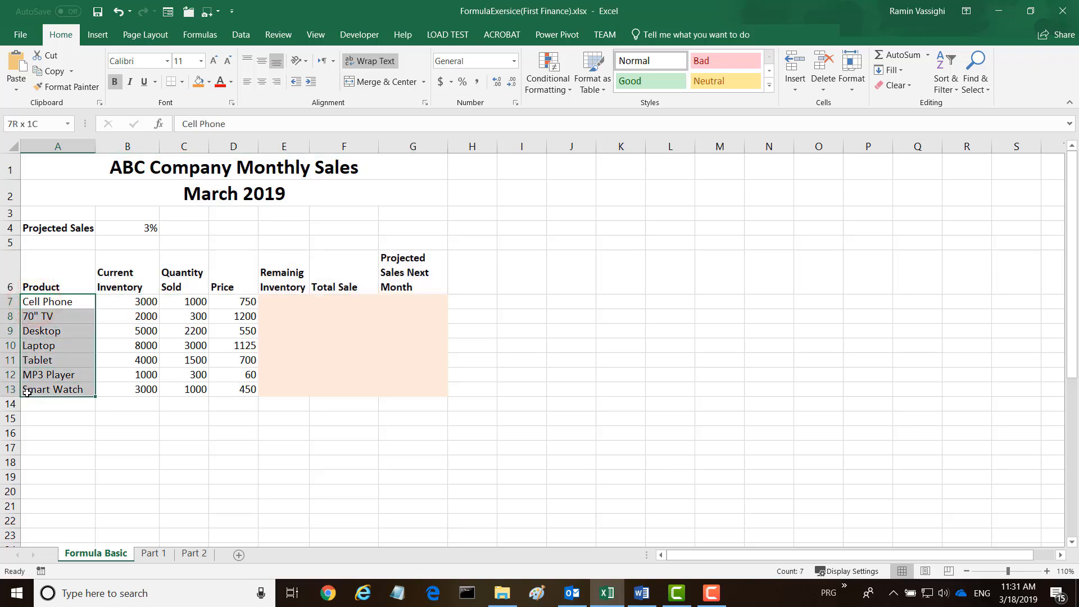
{"action": "left_click", "coordinate": [201, 61]}
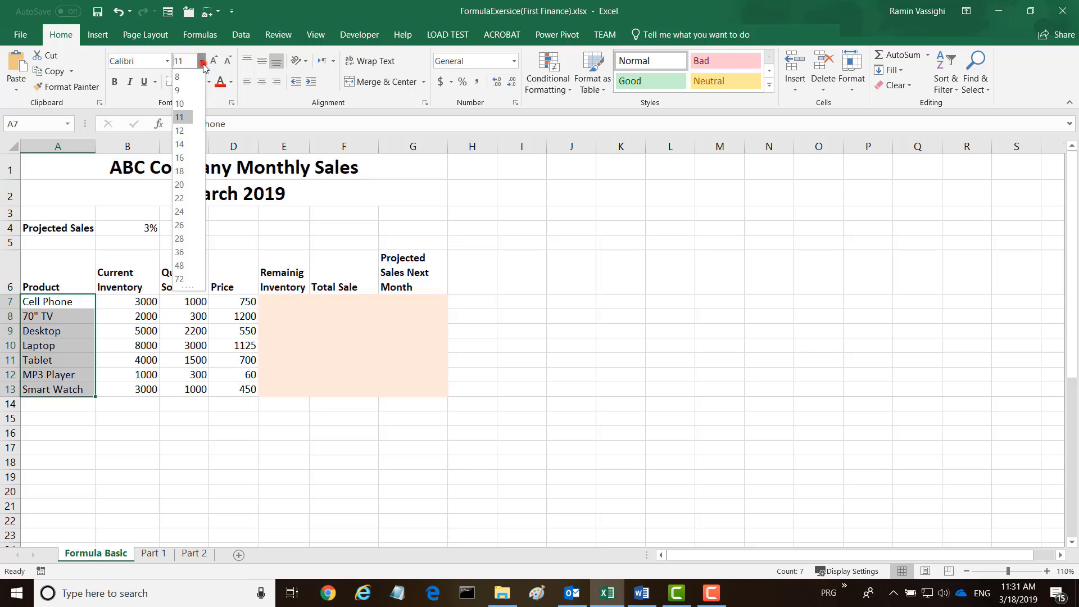
{"action": "left_click", "coordinate": [202, 63]}
{"action": "left_click", "coordinate": [114, 83]}
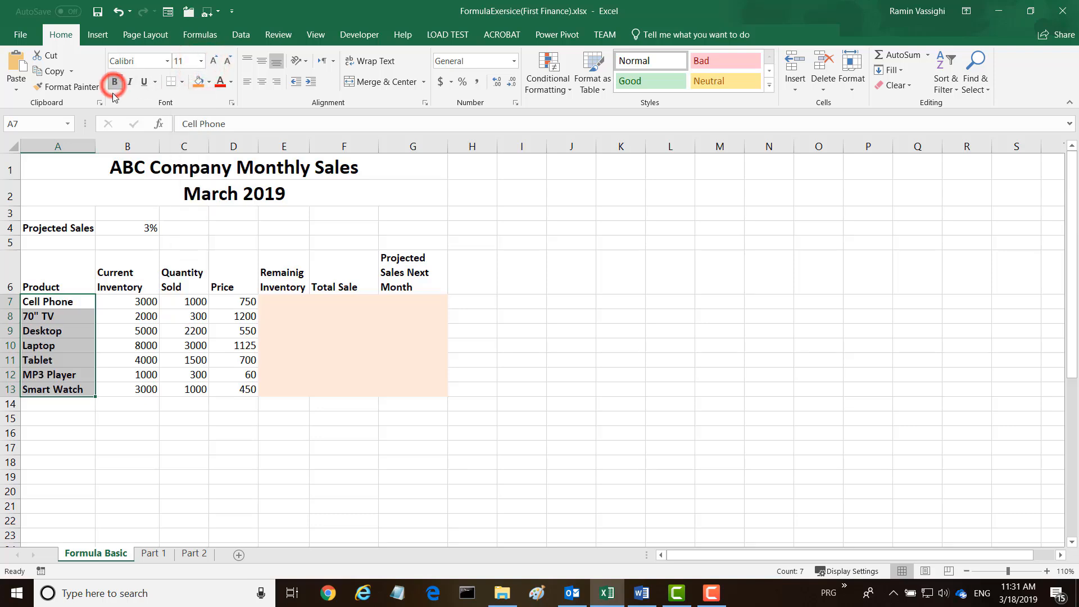
Fill the header row A6:G6 and the product names A7:A13 together with orange.
{"action": "left_click_drag", "start_coordinate": [45, 269], "coordinate": [419, 268]}
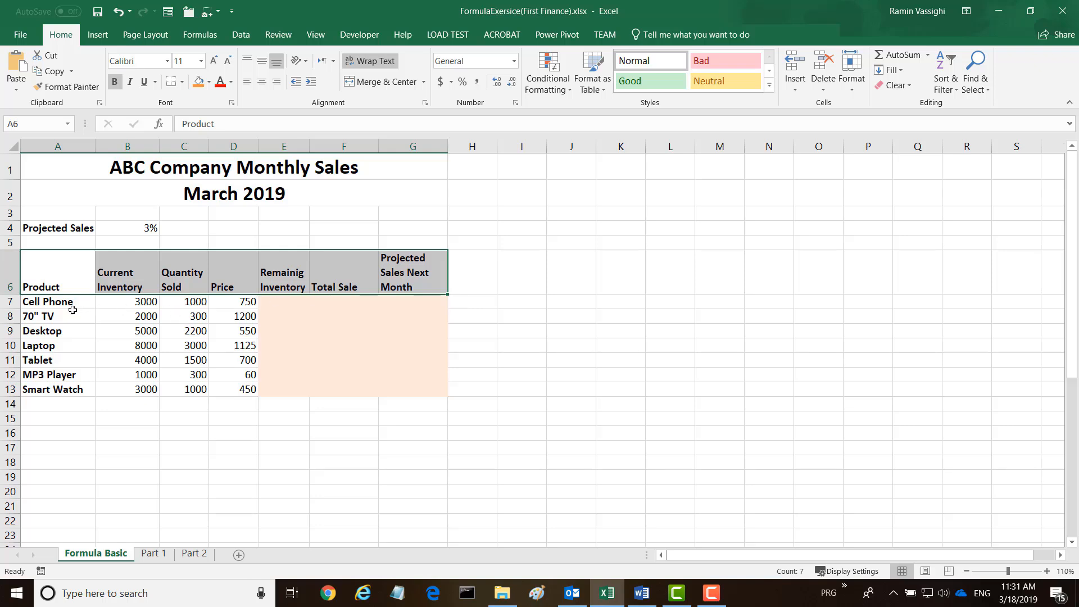
{"action": "left_click_drag", "start_coordinate": [56, 302], "coordinate": [45, 392]}
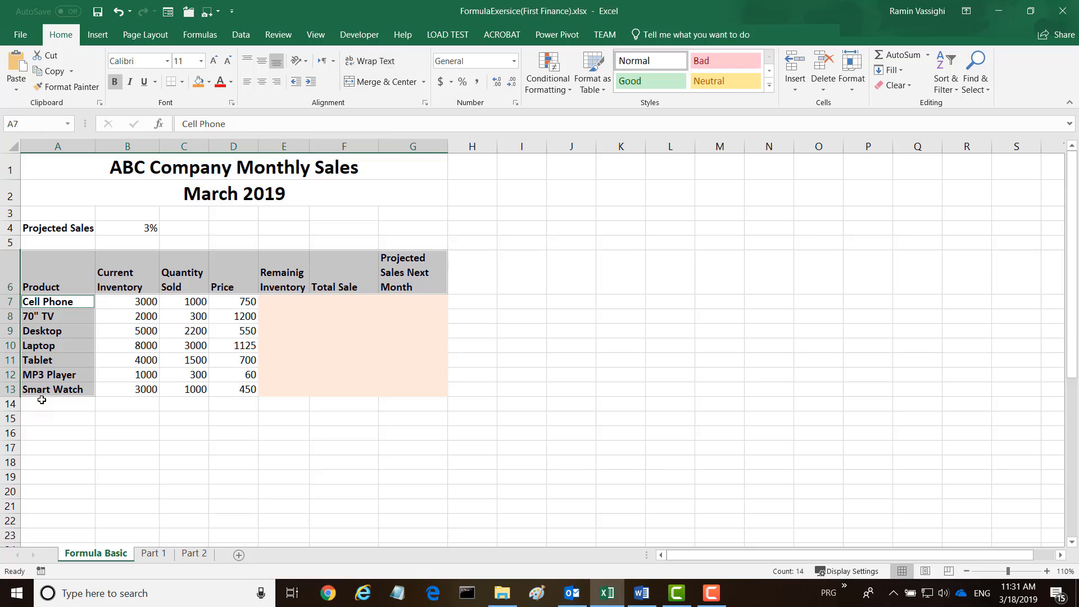
{"action": "left_click", "coordinate": [199, 82]}
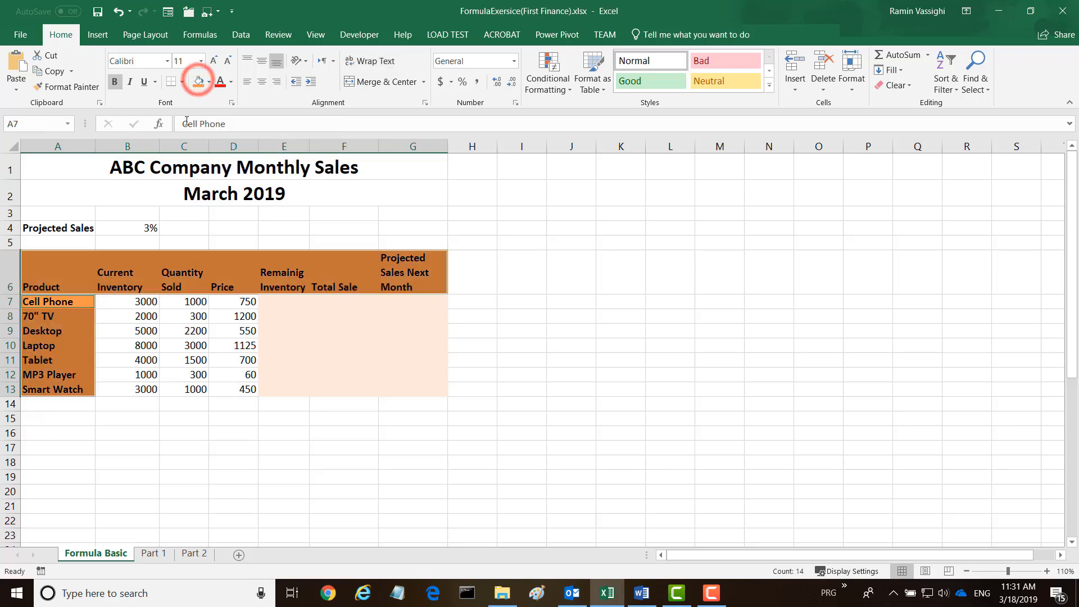
{"action": "left_click", "coordinate": [534, 244]}
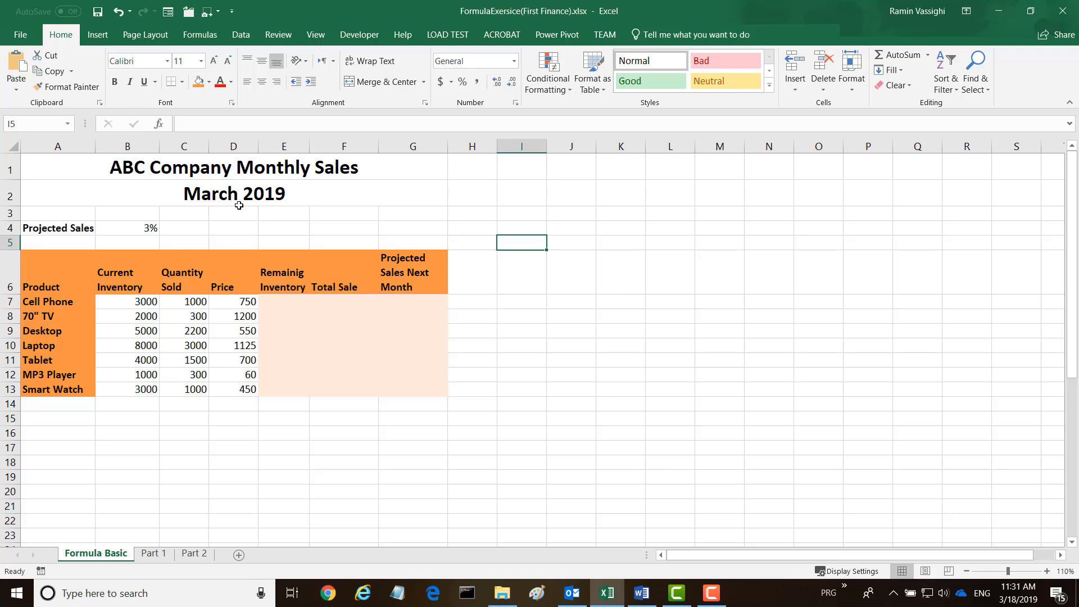
Apply the same orange fill to the two merged title rows, A1:G2.
{"action": "left_click_drag", "start_coordinate": [65, 163], "coordinate": [62, 191]}
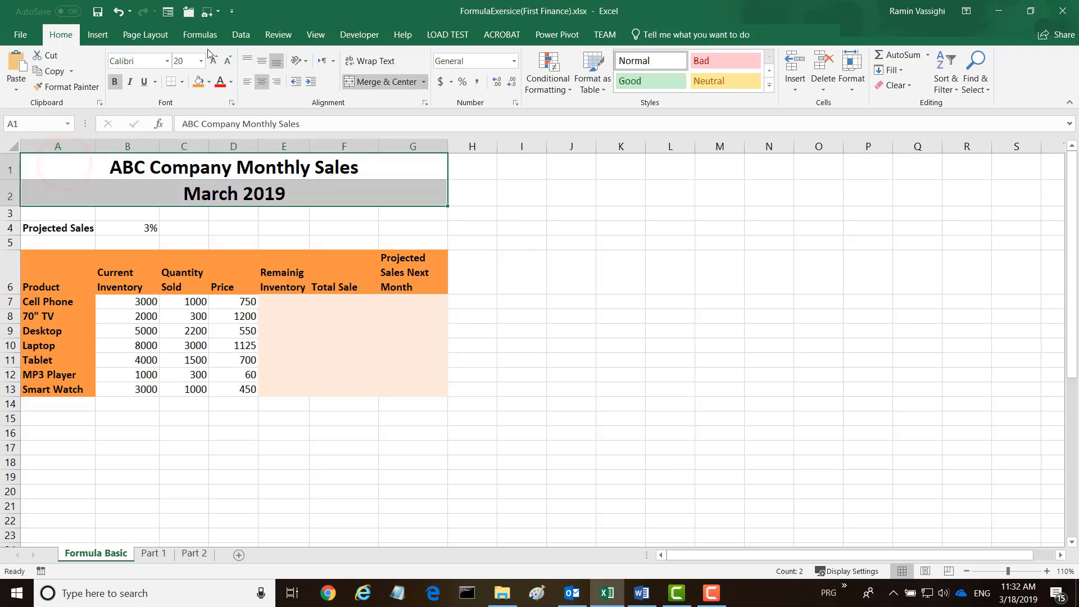
{"action": "left_click", "coordinate": [198, 82]}
{"action": "left_click", "coordinate": [608, 367]}
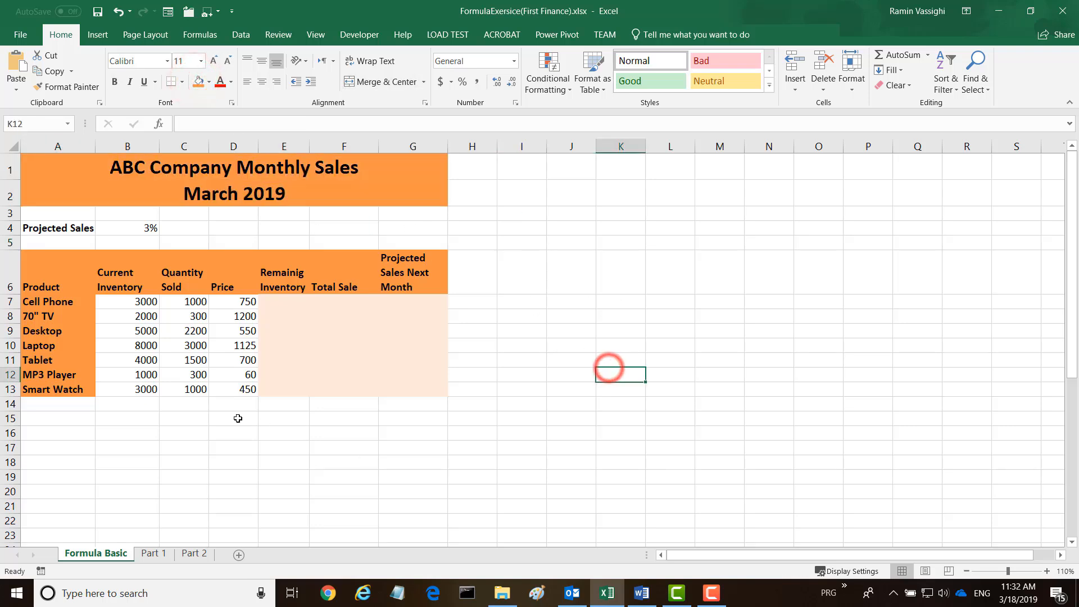
Format the prices in D7:D13 with the Currency number format.
{"action": "scroll", "coordinate": [576, 315], "scroll_direction": "down", "scroll_amount": 1}
{"action": "scroll", "coordinate": [576, 315], "scroll_direction": "down", "scroll_amount": 1}
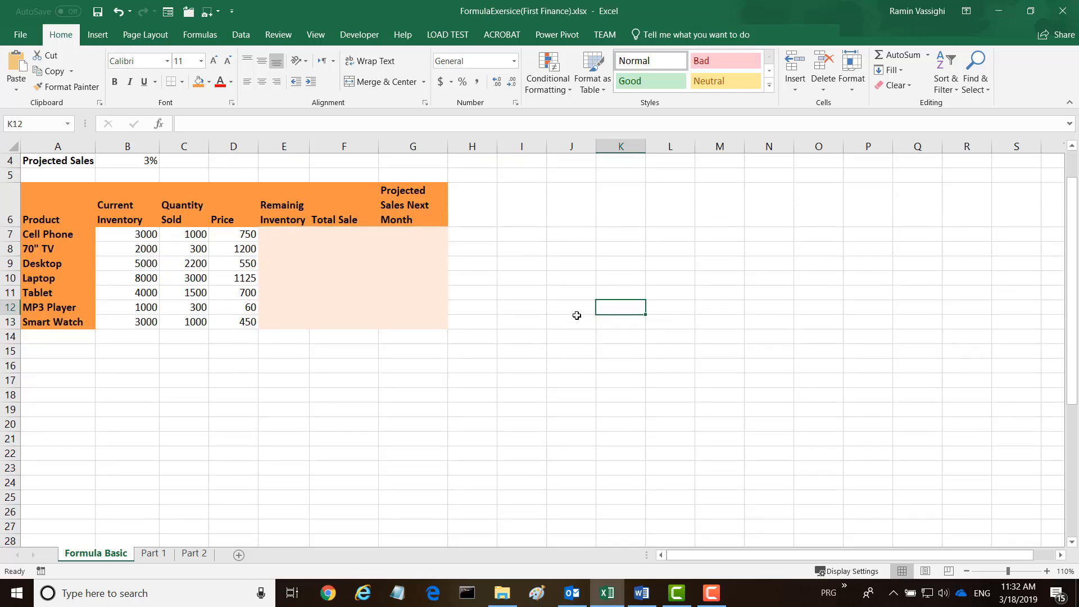
{"action": "scroll", "coordinate": [127, 397], "scroll_direction": "up", "scroll_amount": 2}
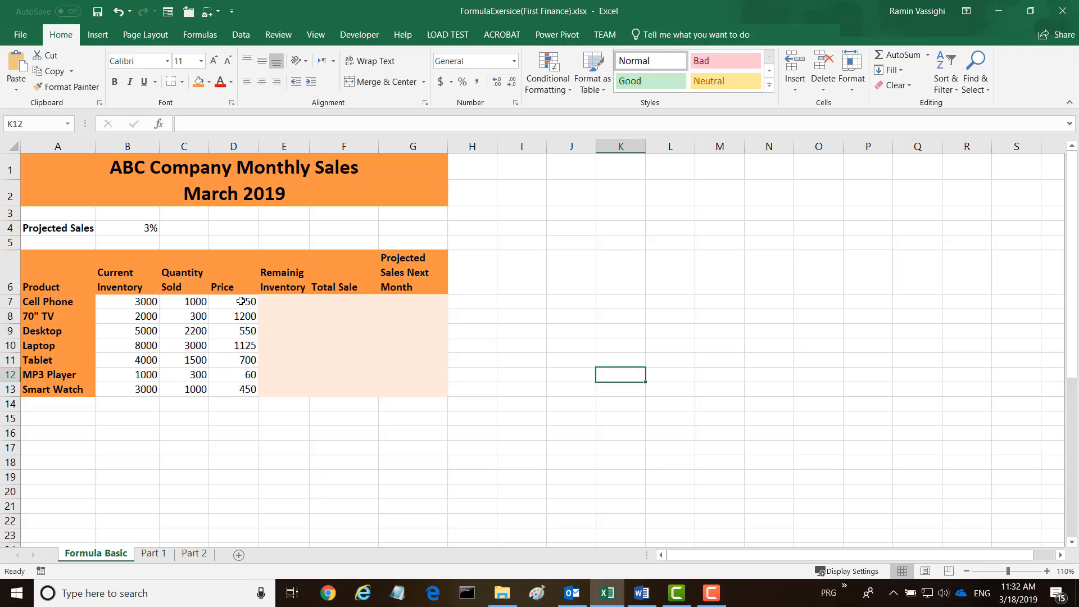
{"action": "left_click_drag", "start_coordinate": [241, 302], "coordinate": [234, 389]}
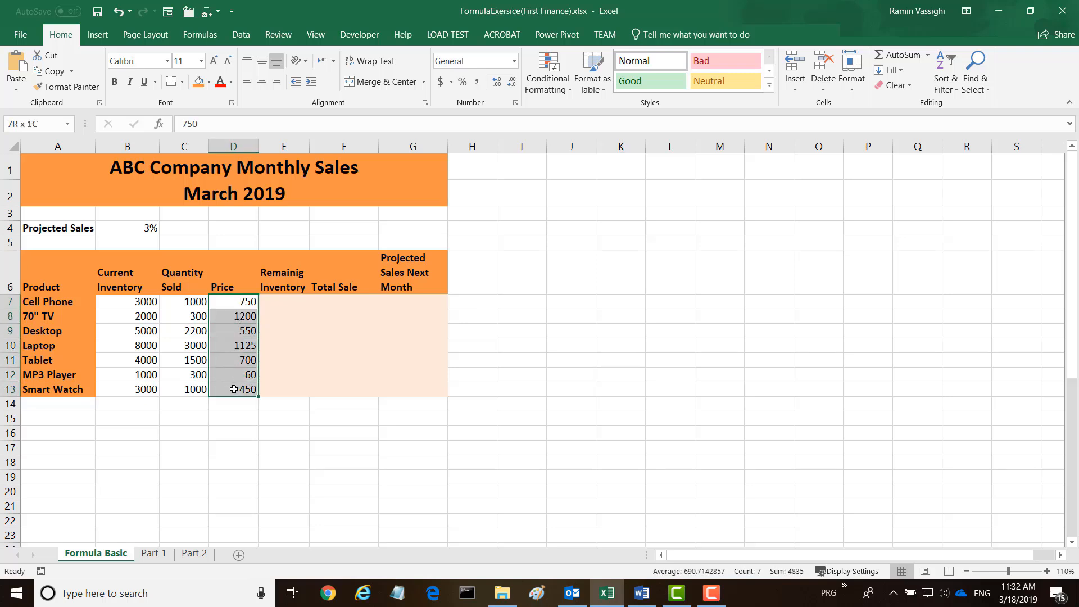
{"action": "left_click", "coordinate": [514, 61]}
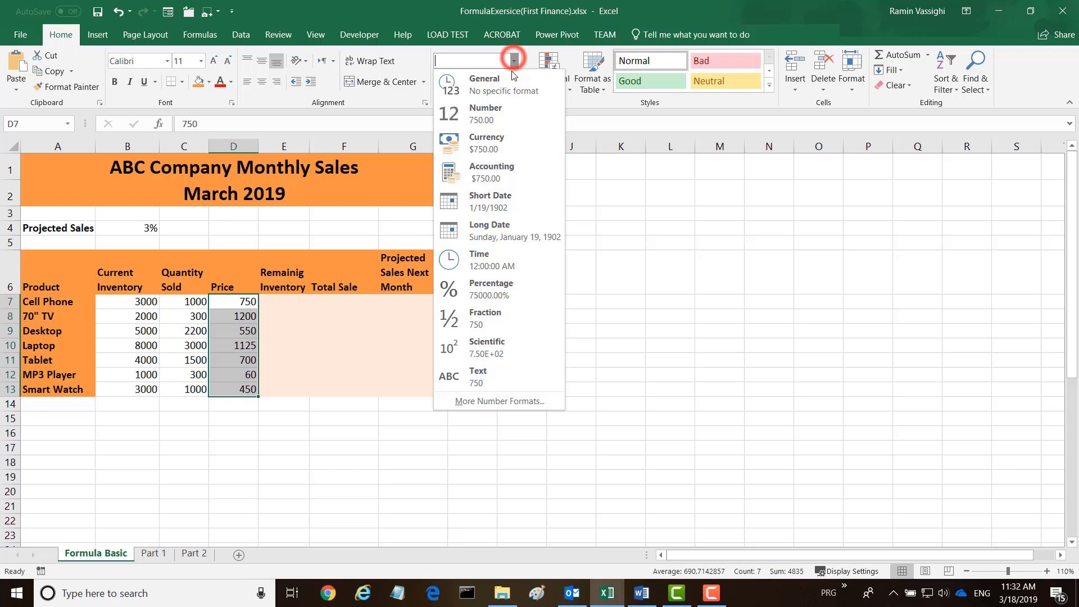
{"action": "left_click", "coordinate": [484, 145]}
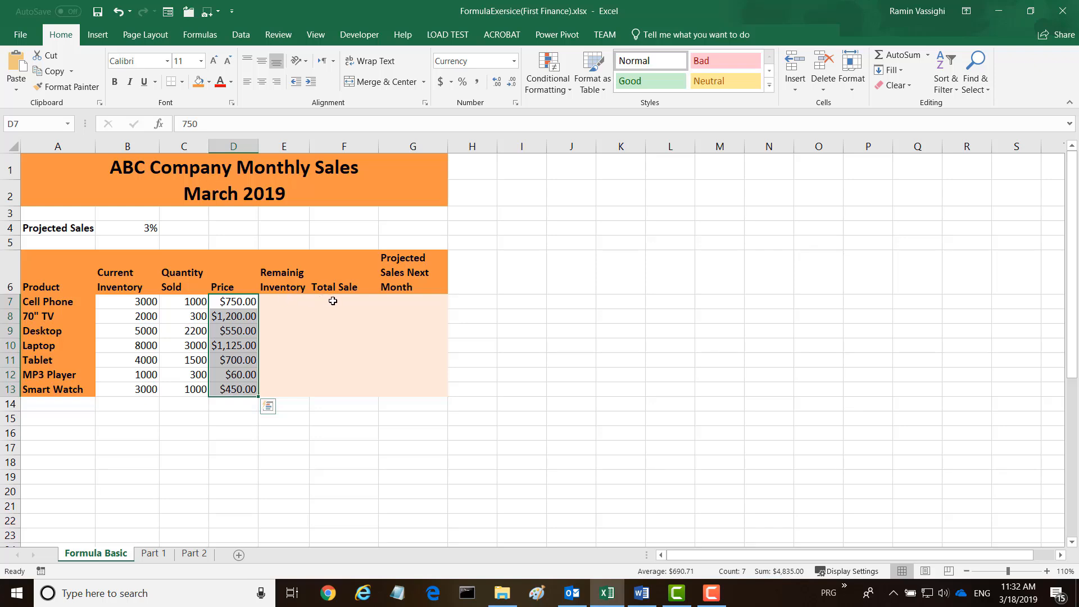
Apply the Currency number format to the empty Total Sale and Projected Sales Next Month cells, F7:G13.
{"action": "left_click_drag", "start_coordinate": [339, 301], "coordinate": [390, 394]}
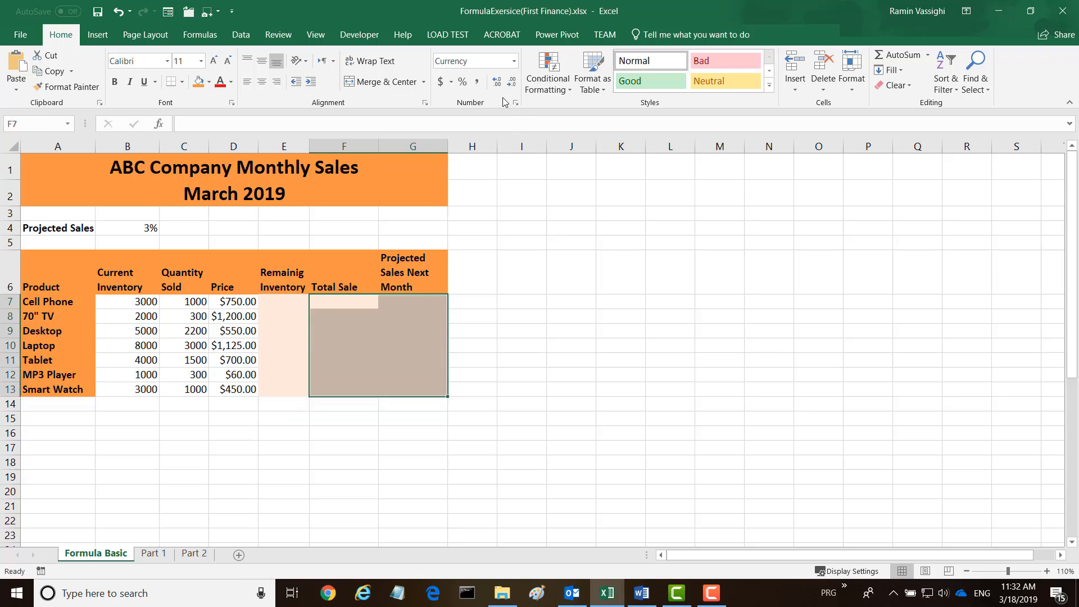
{"action": "left_click", "coordinate": [513, 61]}
{"action": "left_click", "coordinate": [490, 136]}
{"action": "left_click", "coordinate": [549, 370]}
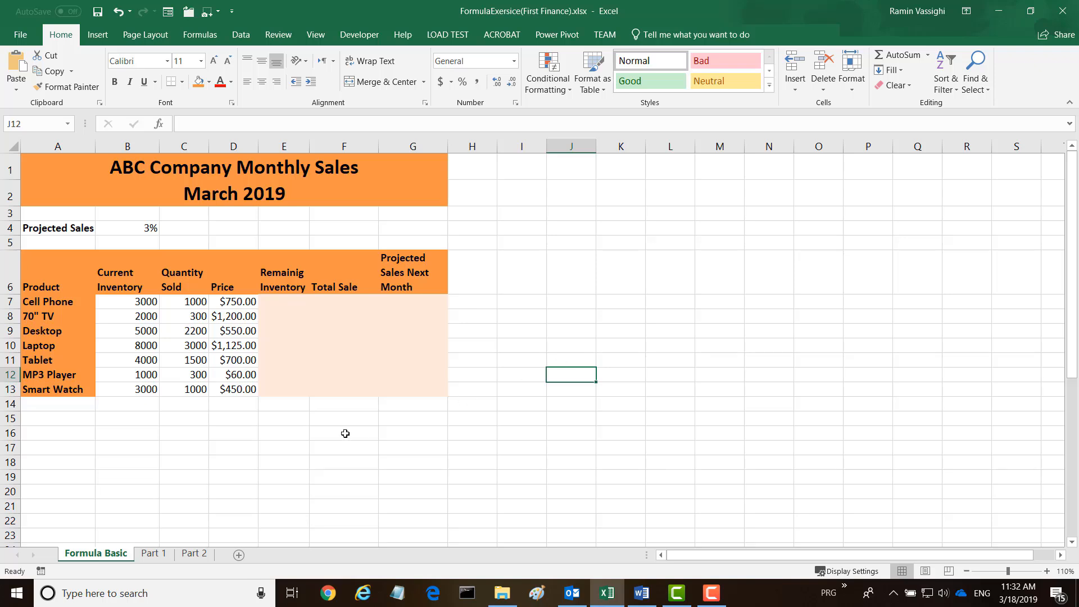
Enter a formula in E7 that subtracts quantity sold from current inventory for Cell Phone (=B7-C7).
{"action": "left_click", "coordinate": [278, 303]}
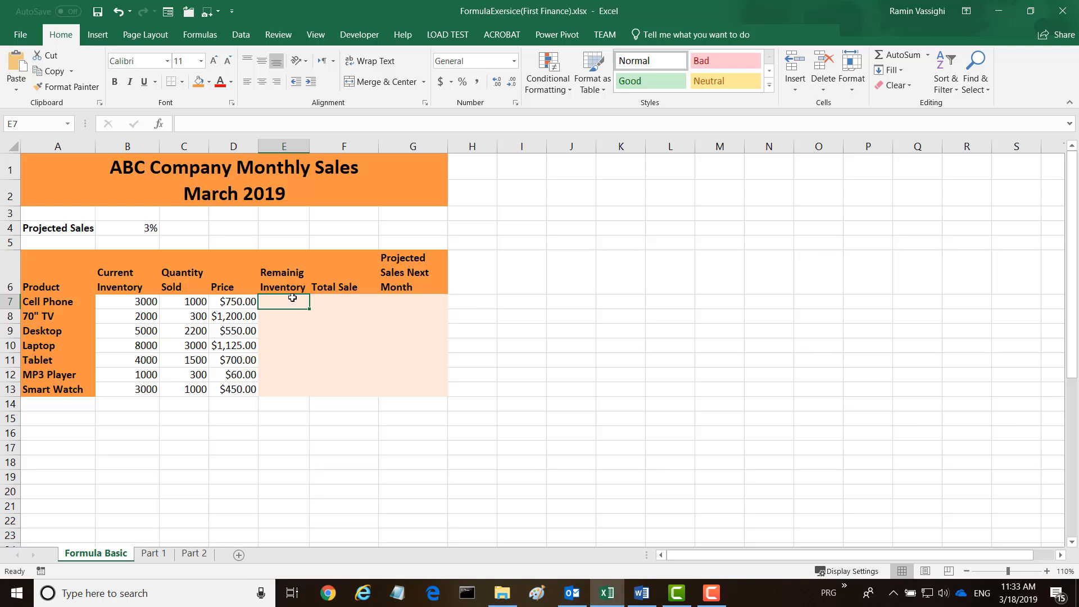
{"action": "type", "text": "="}
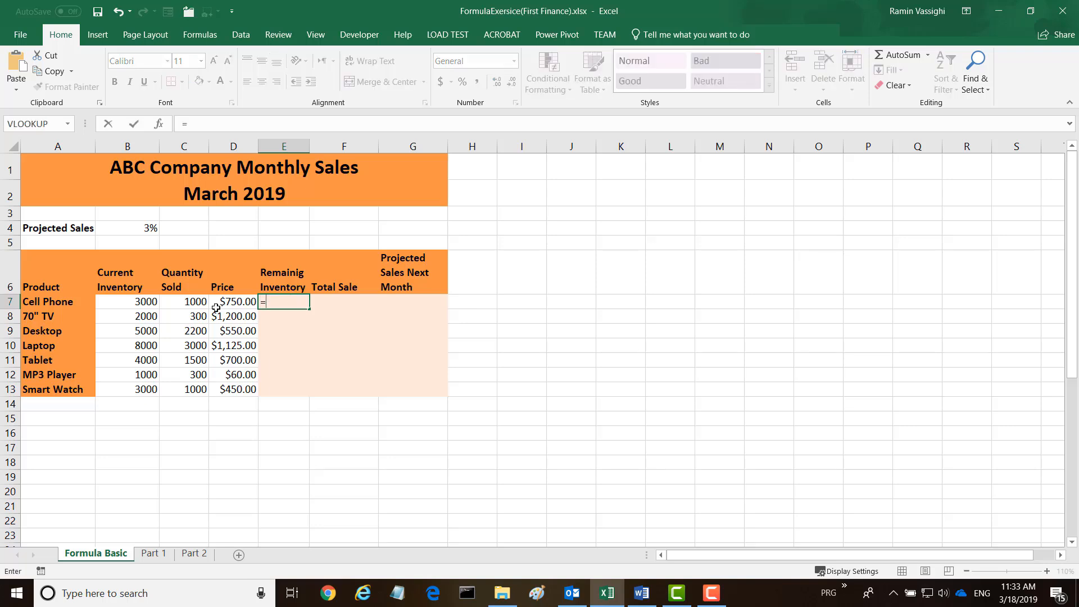
{"action": "left_click", "coordinate": [130, 303]}
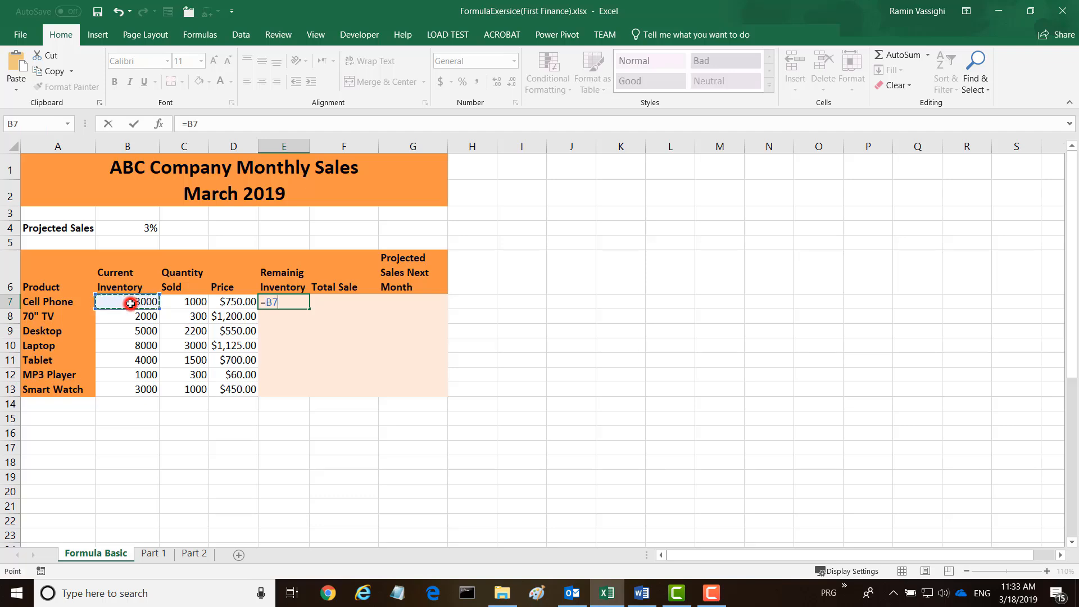
{"action": "type", "text": "-"}
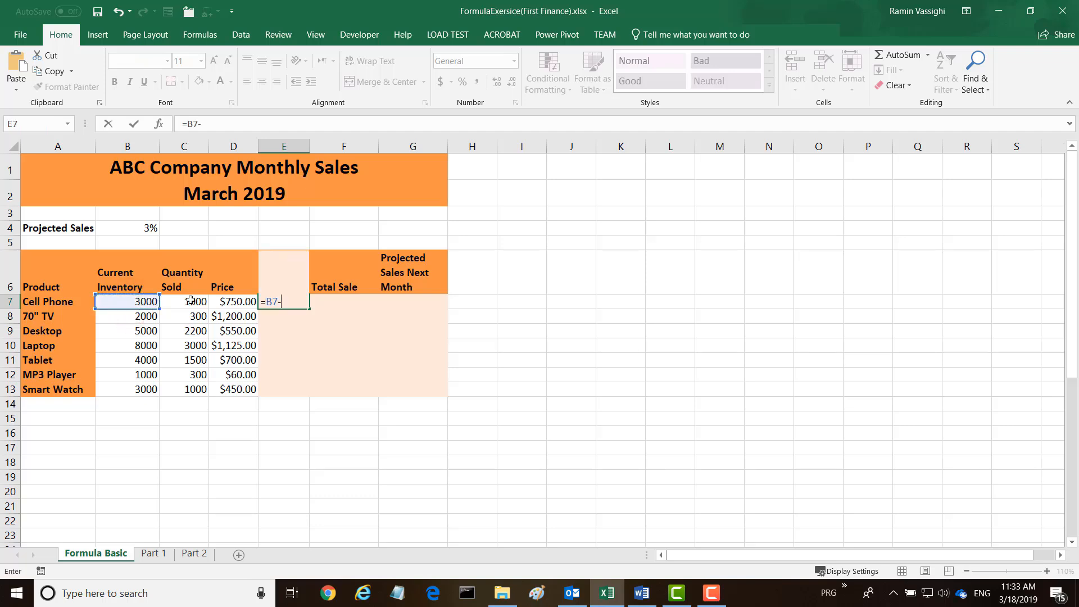
{"action": "left_click", "coordinate": [190, 305]}
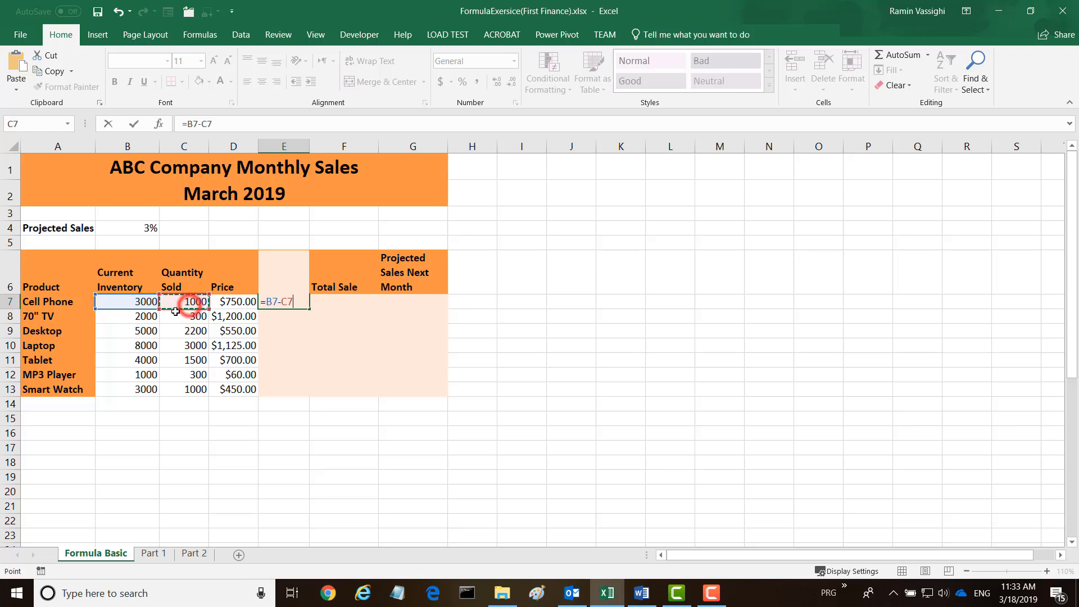
{"action": "key", "text": "Return"}
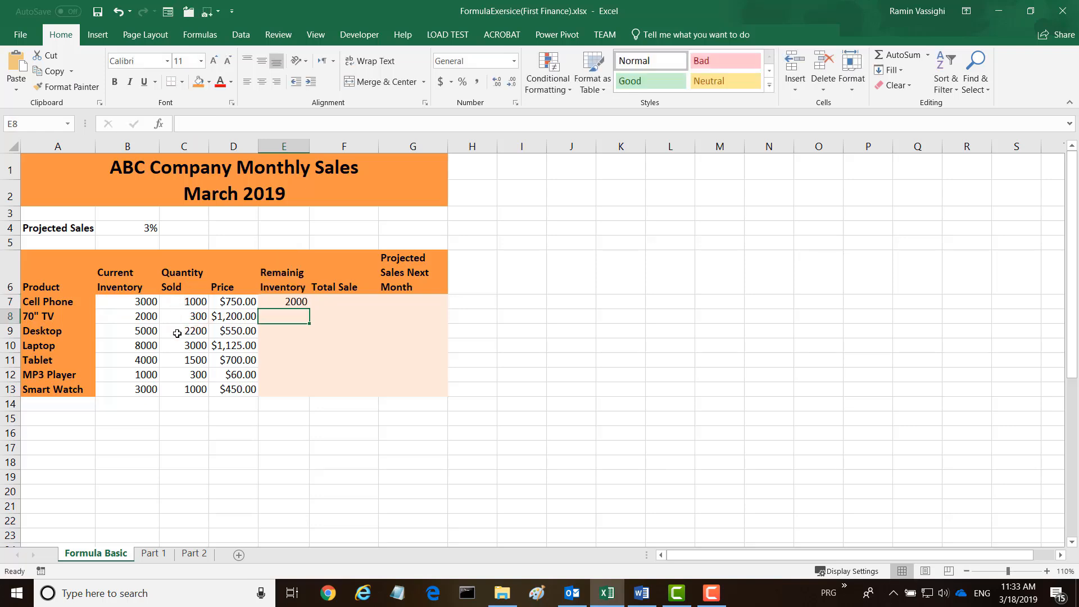
Fill the Remaining Inventory formula from E7 down through E13 and check the copied formula in E8.
{"action": "left_click", "coordinate": [283, 301]}
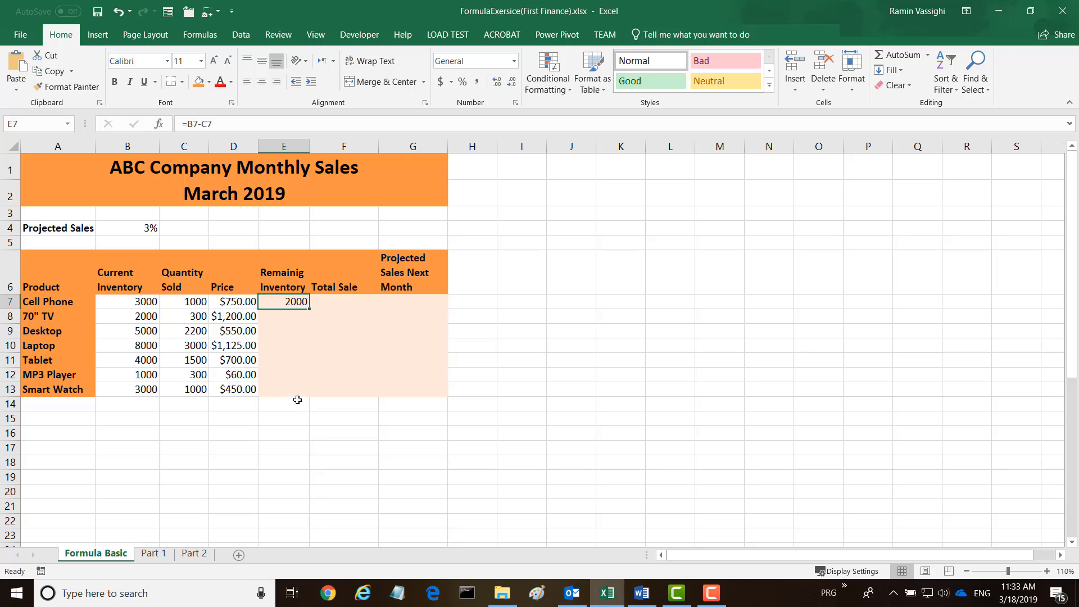
{"action": "double_click", "coordinate": [310, 308]}
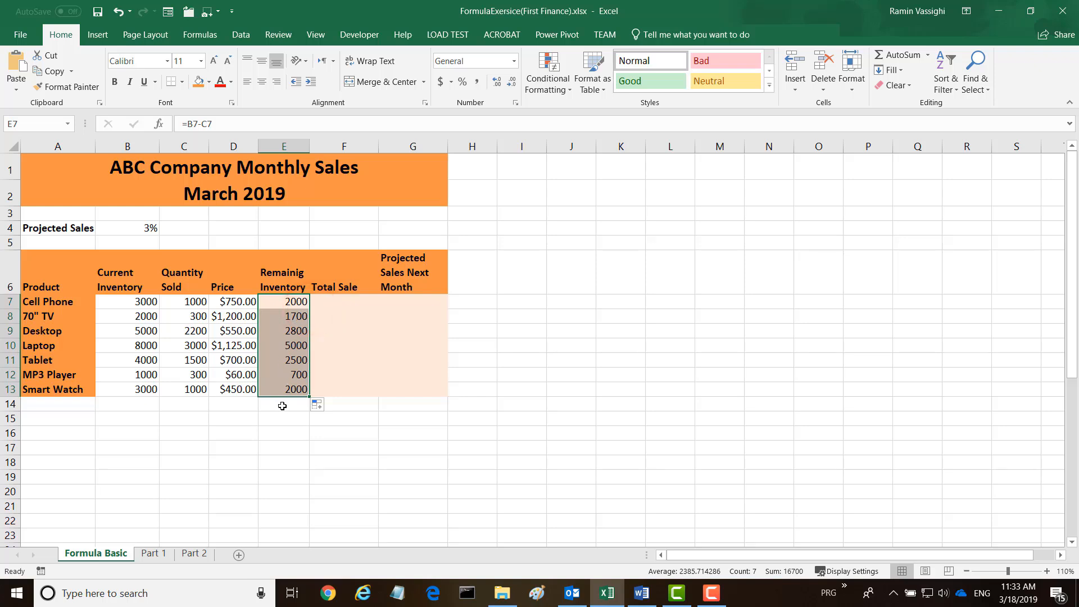
{"action": "left_click", "coordinate": [286, 304]}
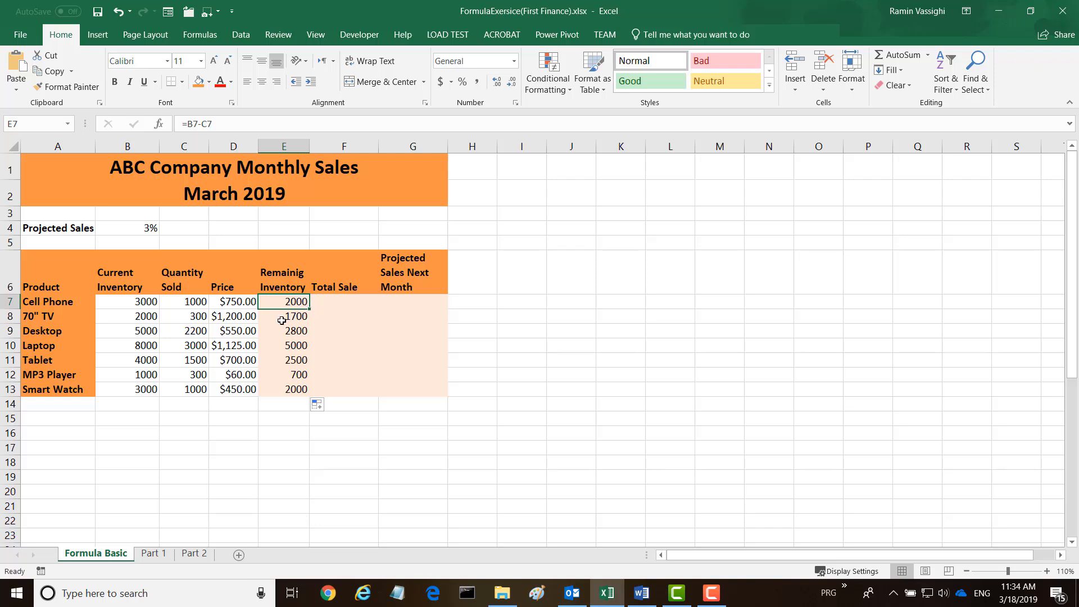
{"action": "left_click", "coordinate": [286, 318]}
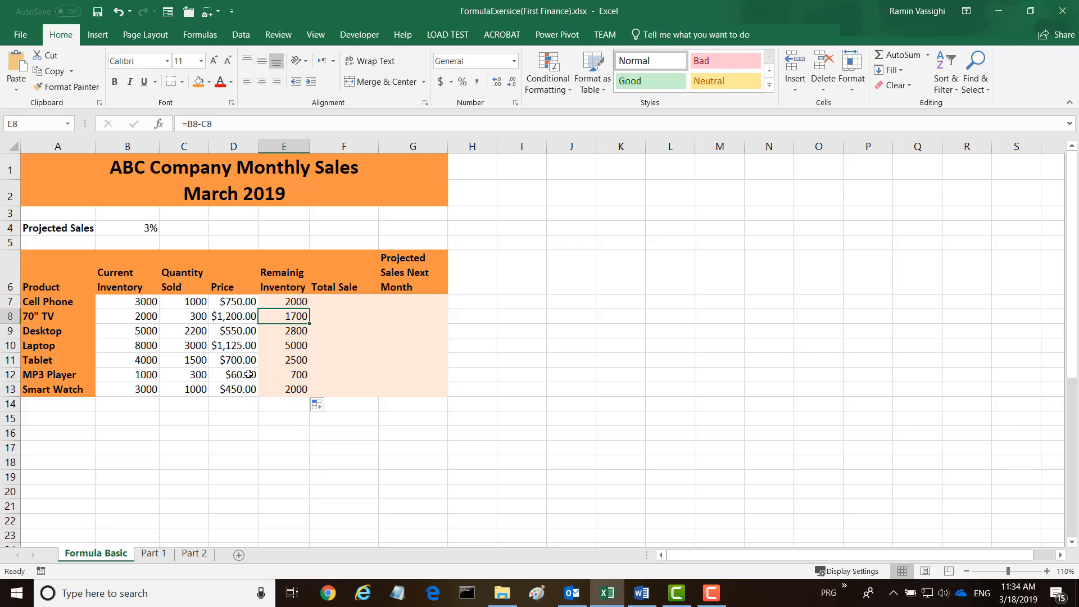
Enter a formula in F7 that multiplies quantity sold by price for Cell Phone (=C7*D7).
{"action": "left_click", "coordinate": [340, 301]}
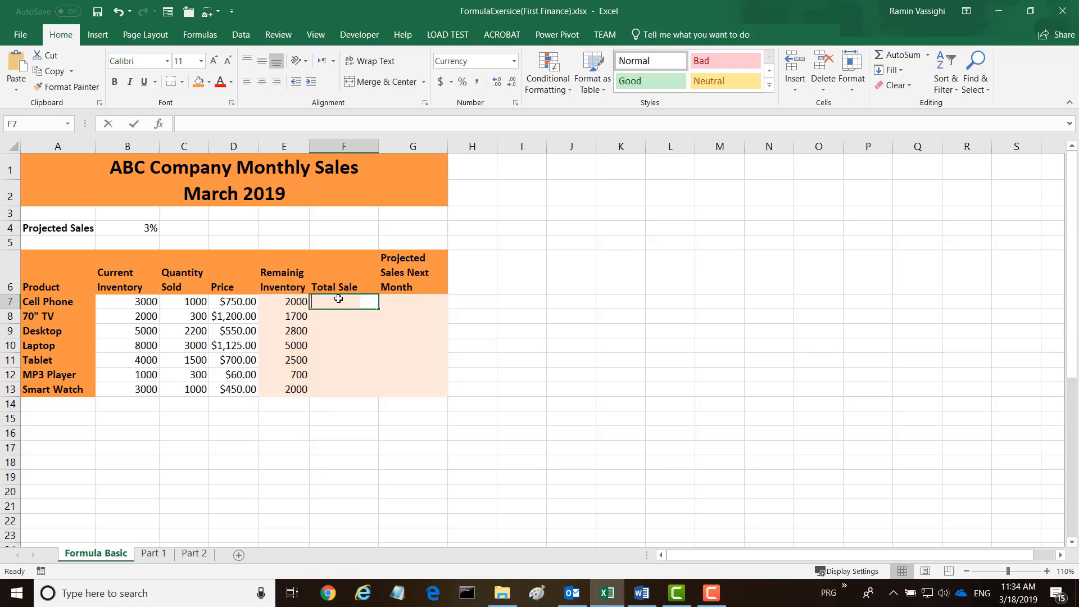
{"action": "type", "text": "="}
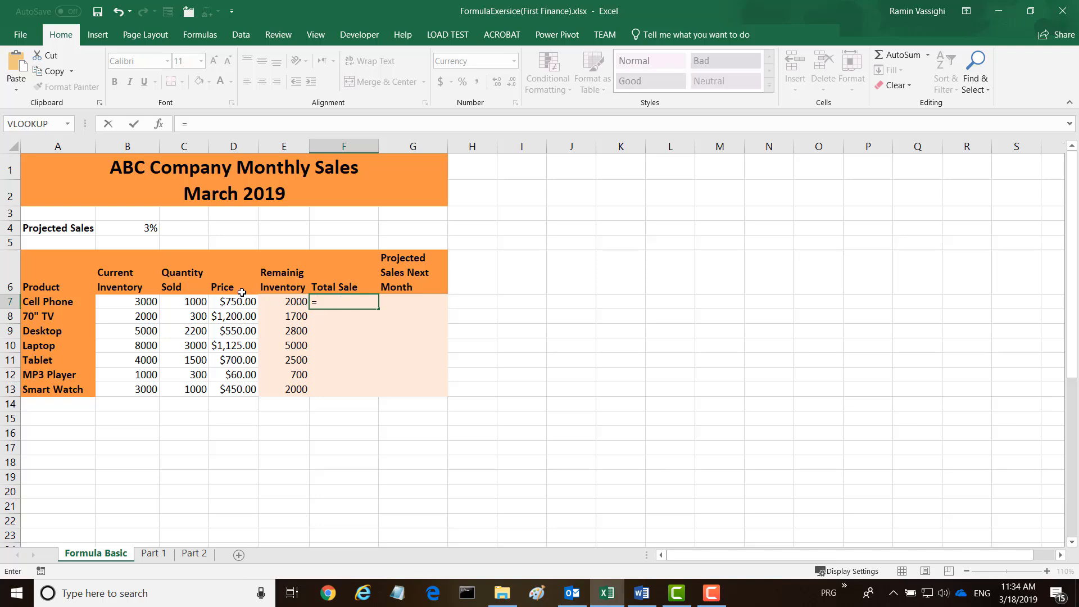
{"action": "left_click", "coordinate": [199, 301]}
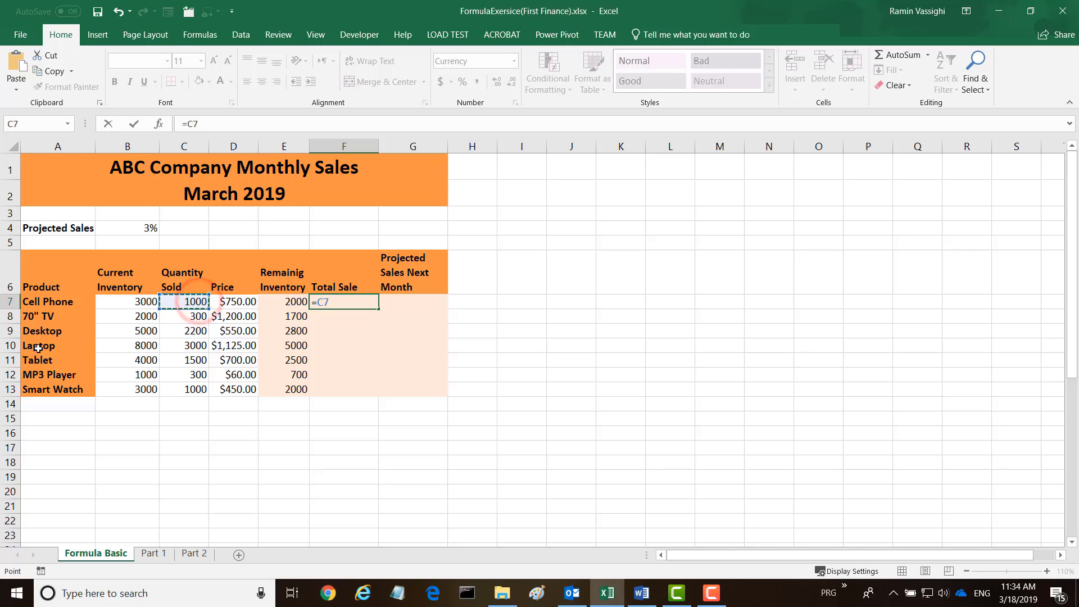
{"action": "type", "text": "*"}
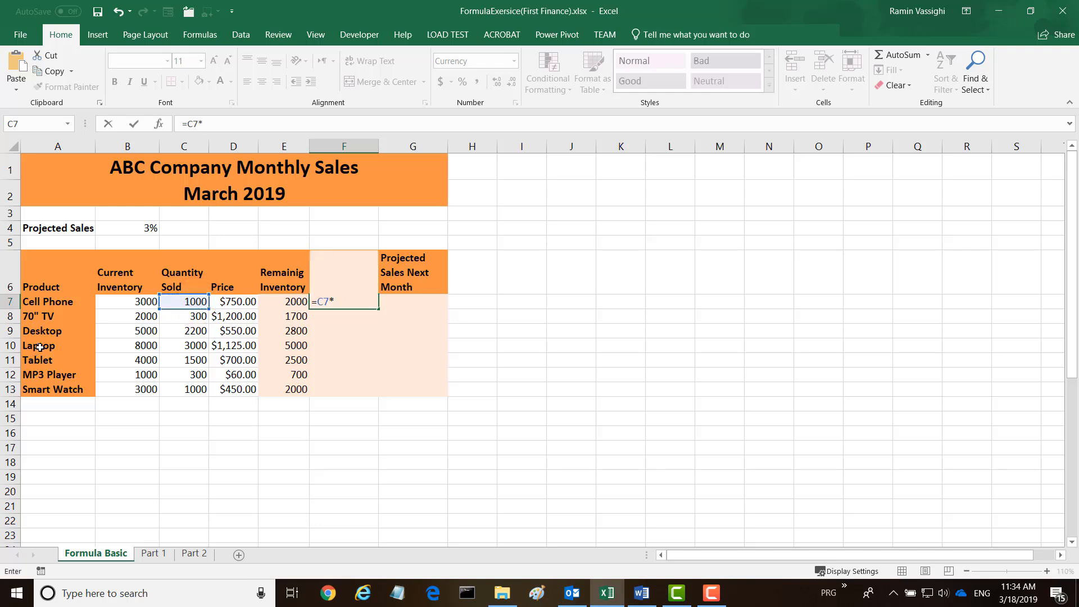
{"action": "left_click", "coordinate": [231, 299]}
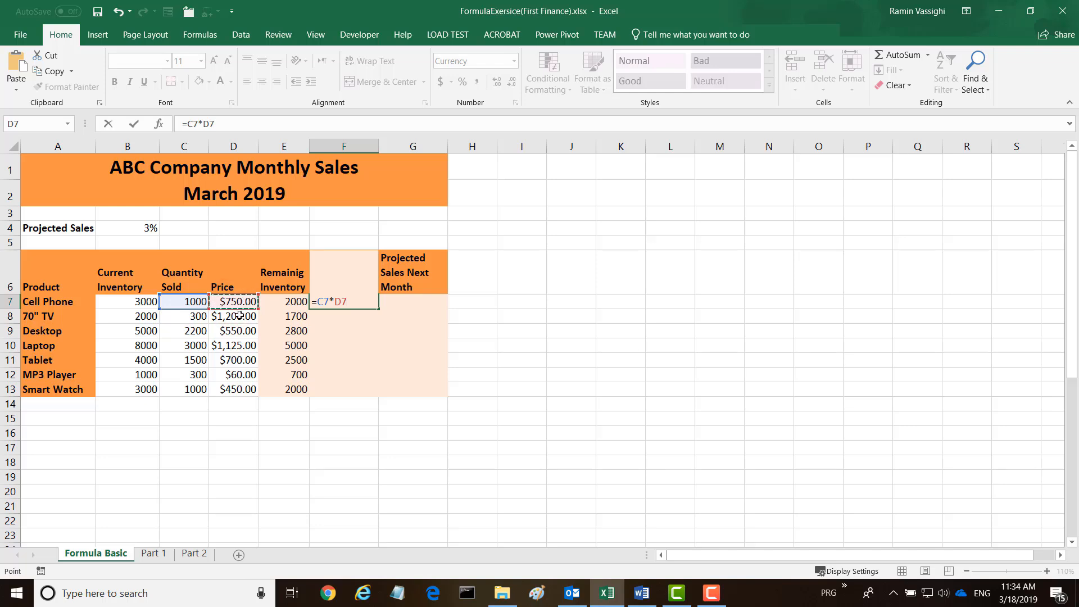
{"action": "key", "text": "Return"}
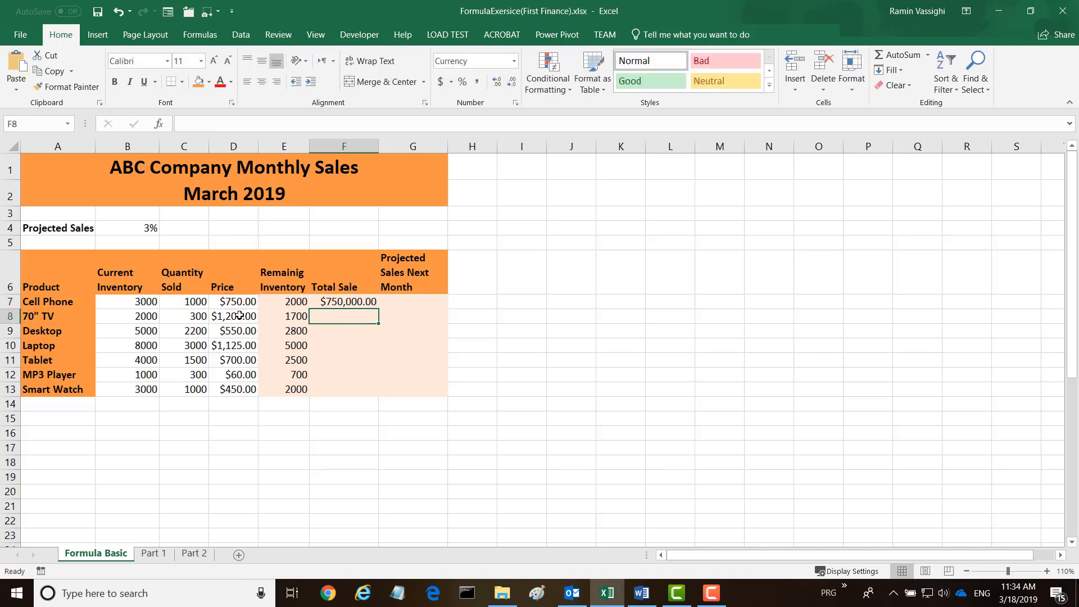
Fill the Total Sale formula from F7 down through F13.
{"action": "left_click", "coordinate": [352, 302]}
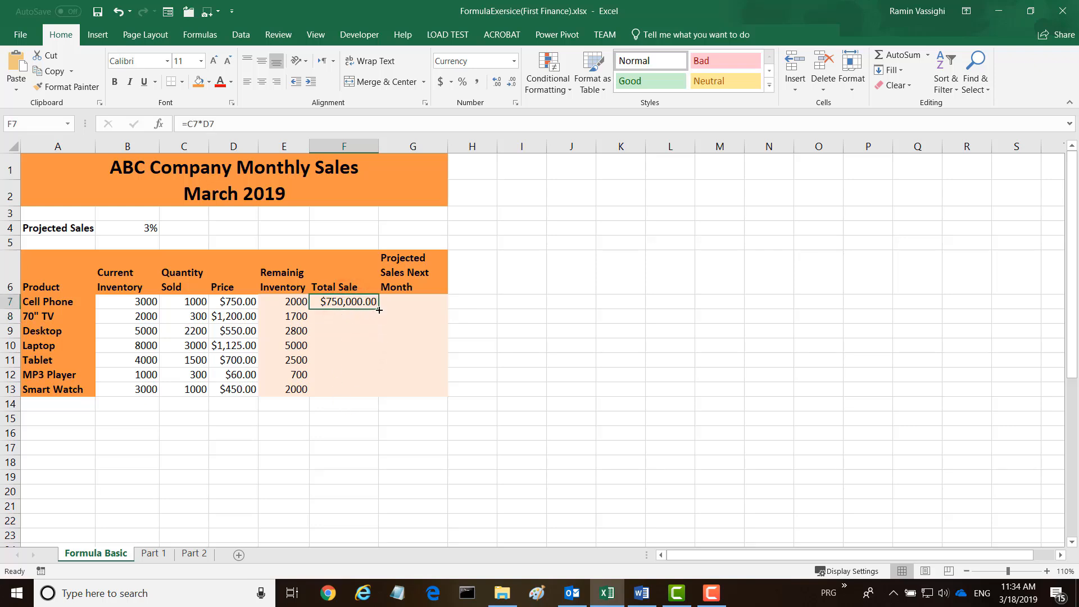
{"action": "double_click", "coordinate": [379, 310]}
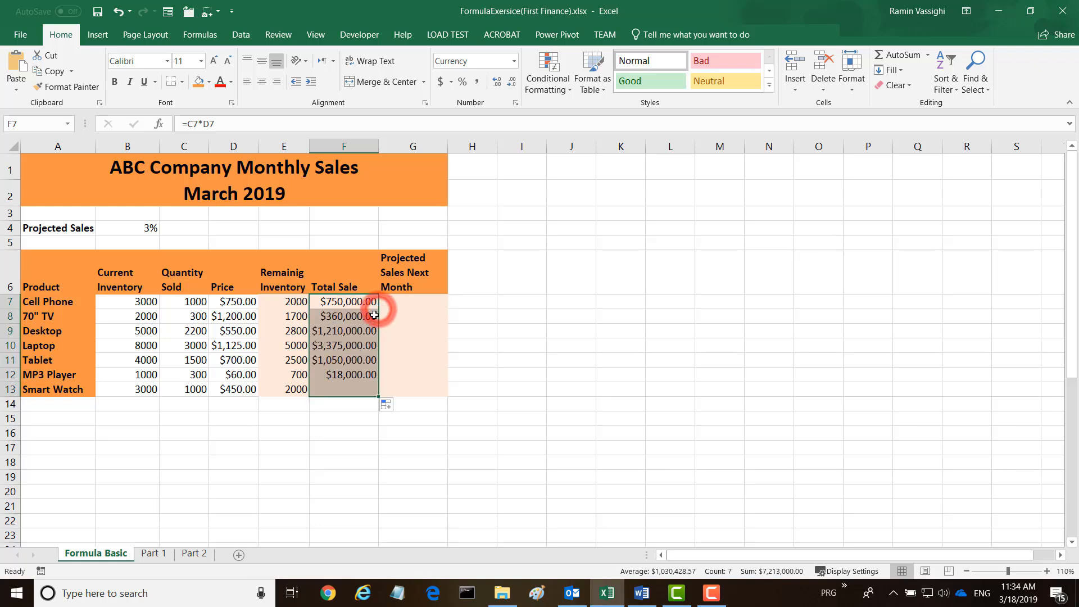
{"action": "left_click", "coordinate": [340, 418]}
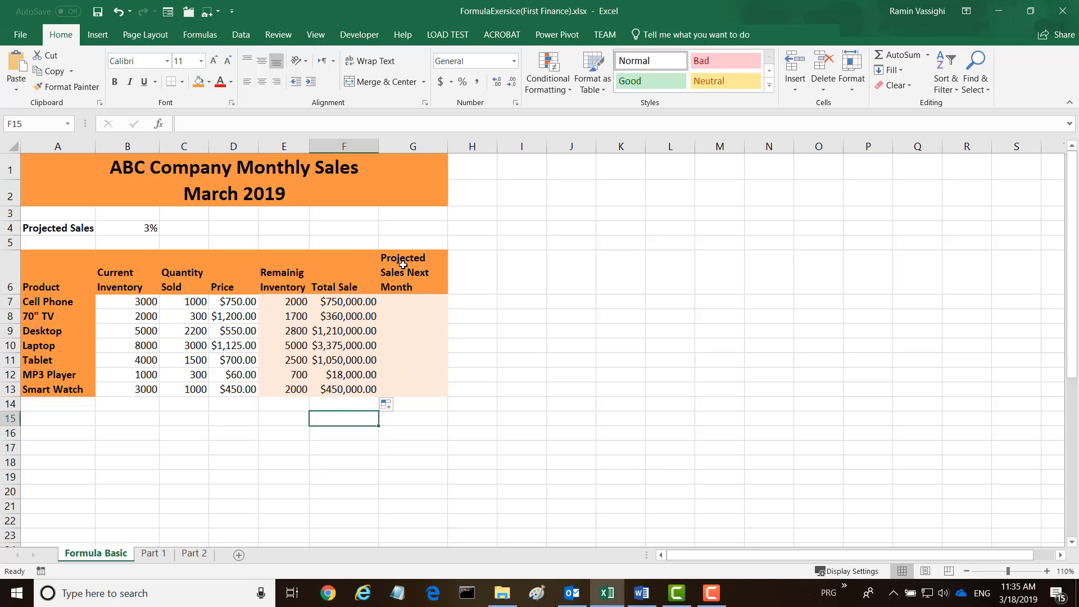
Enter a formula in G7 that increases Cell Phone's total sale by the projected sales percentage (=F7*(1+B4)).
{"action": "left_click", "coordinate": [398, 301]}
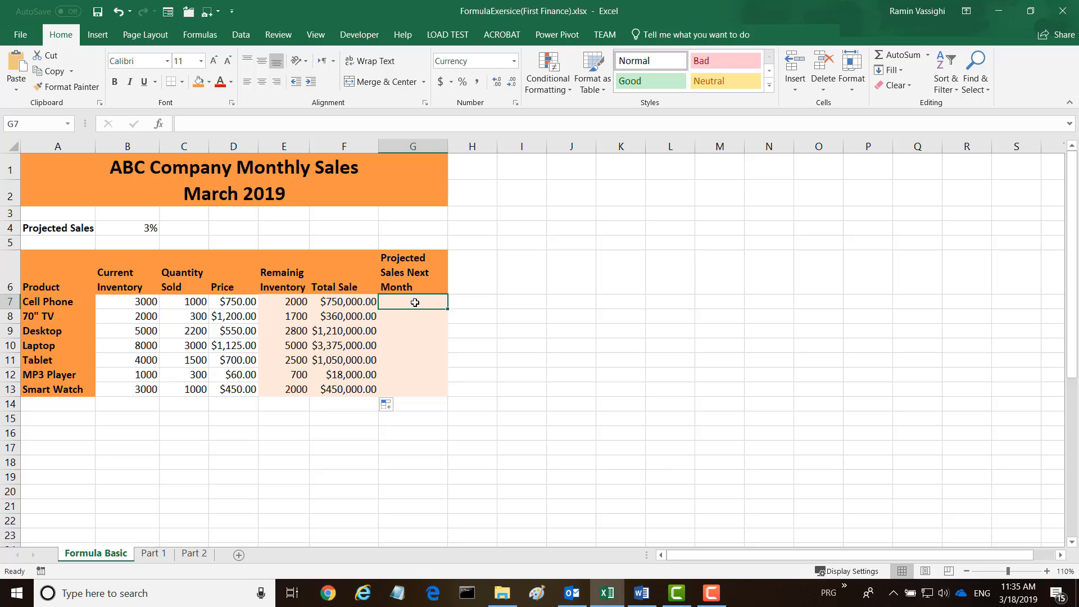
{"action": "type", "text": "="}
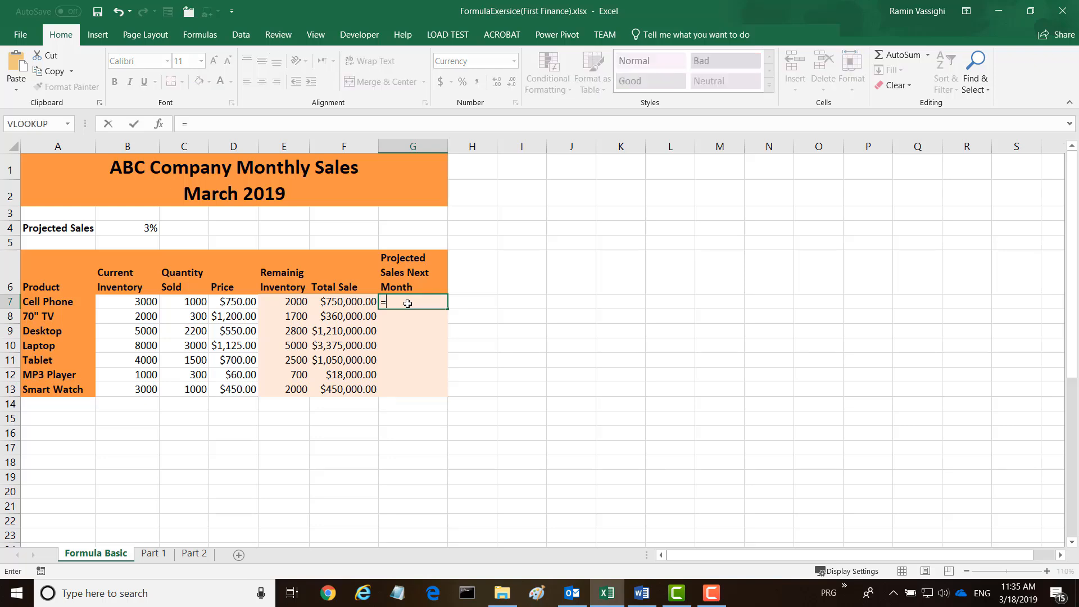
{"action": "left_click", "coordinate": [319, 303]}
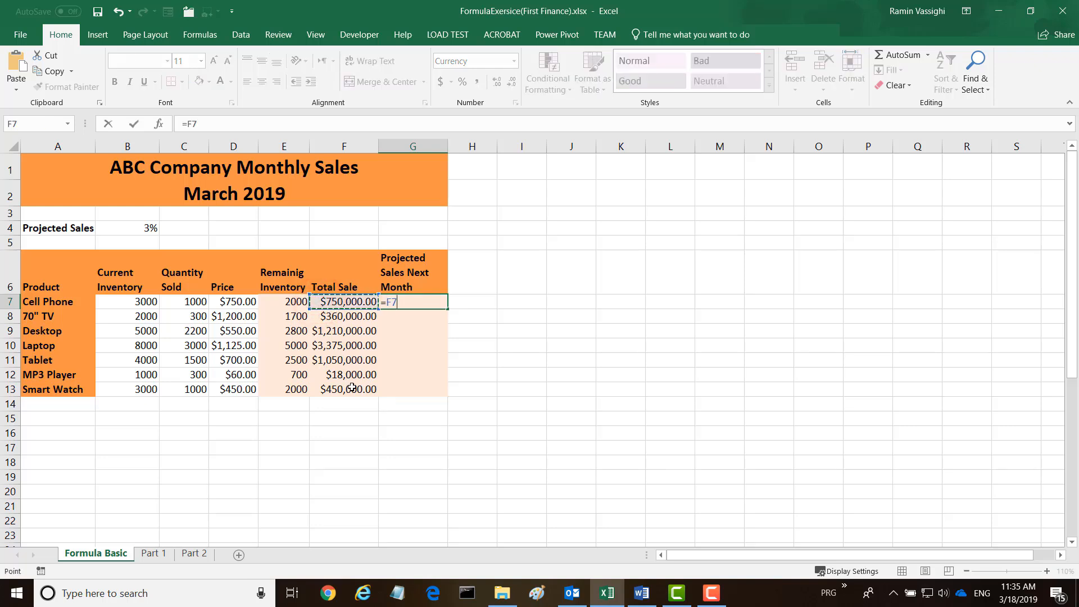
{"action": "type", "text": "*"}
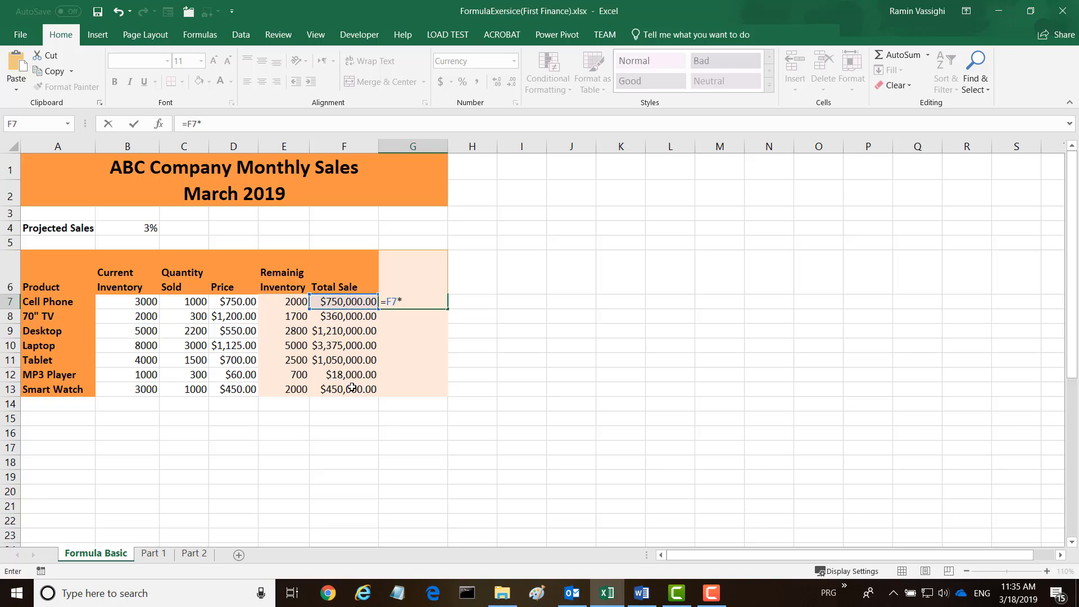
{"action": "type", "text": "(1+"}
{"action": "left_click", "coordinate": [151, 227]}
{"action": "type", "text": ")"}
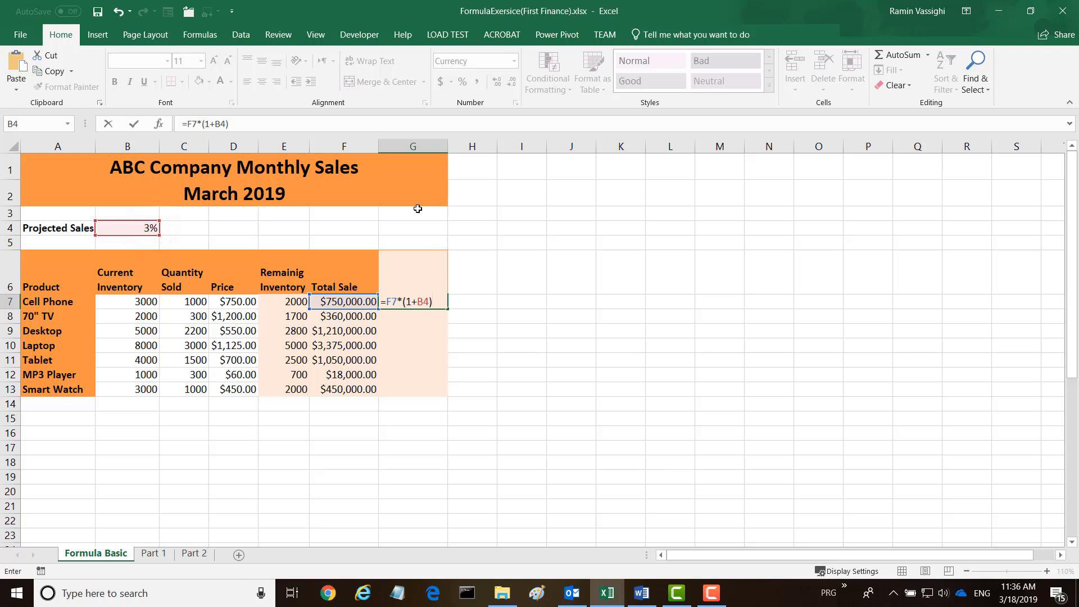
{"action": "key", "text": "Return"}
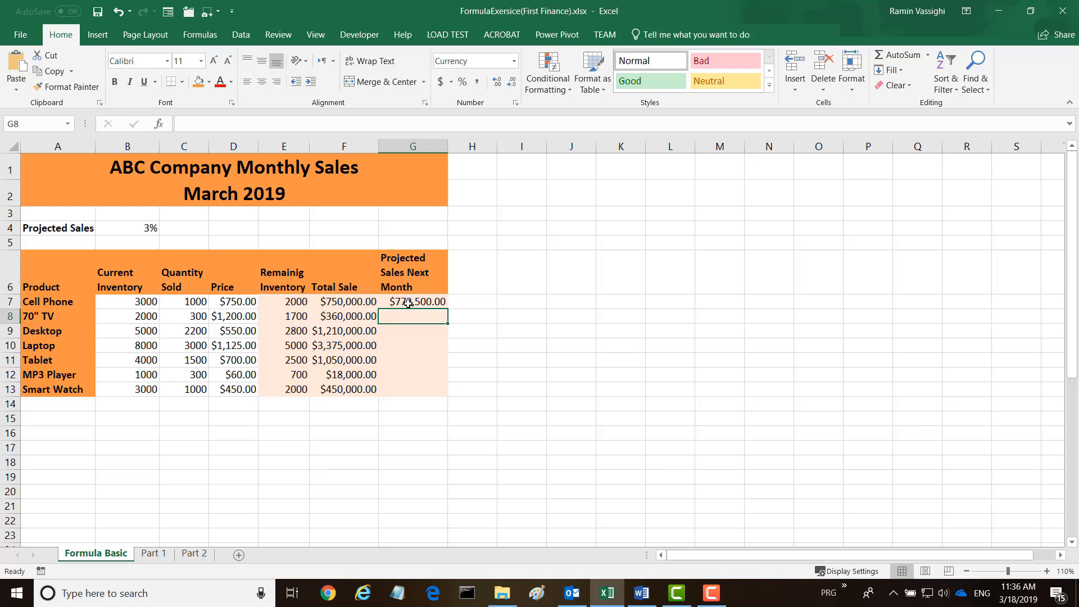
Try to fill the Projected Sales formula with its relative B4 reference down through G13 and inspect the copy in G9.
{"action": "left_click", "coordinate": [433, 299]}
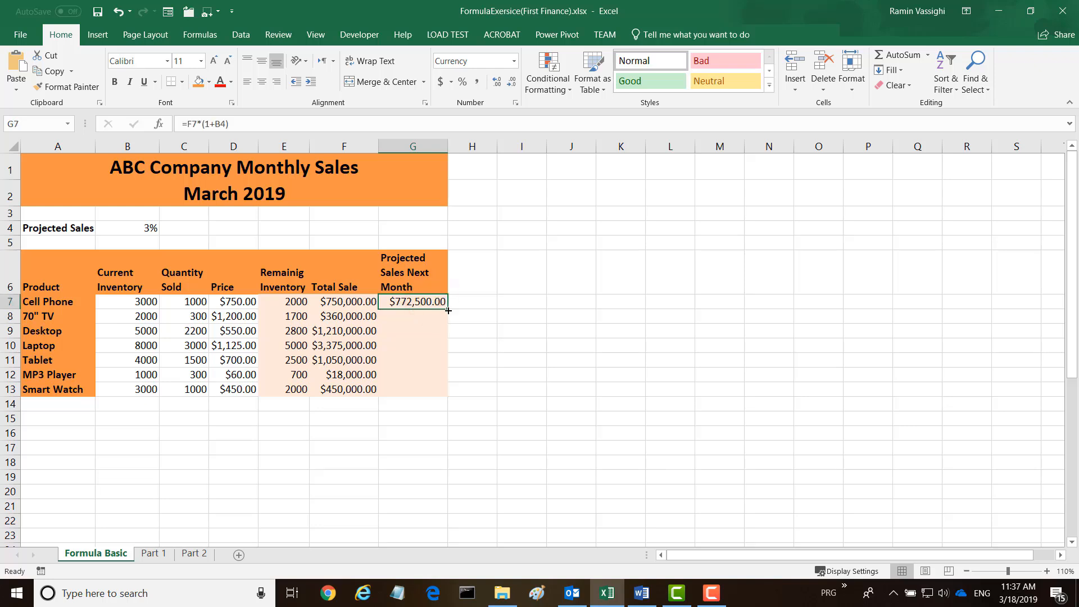
{"action": "double_click", "coordinate": [448, 311]}
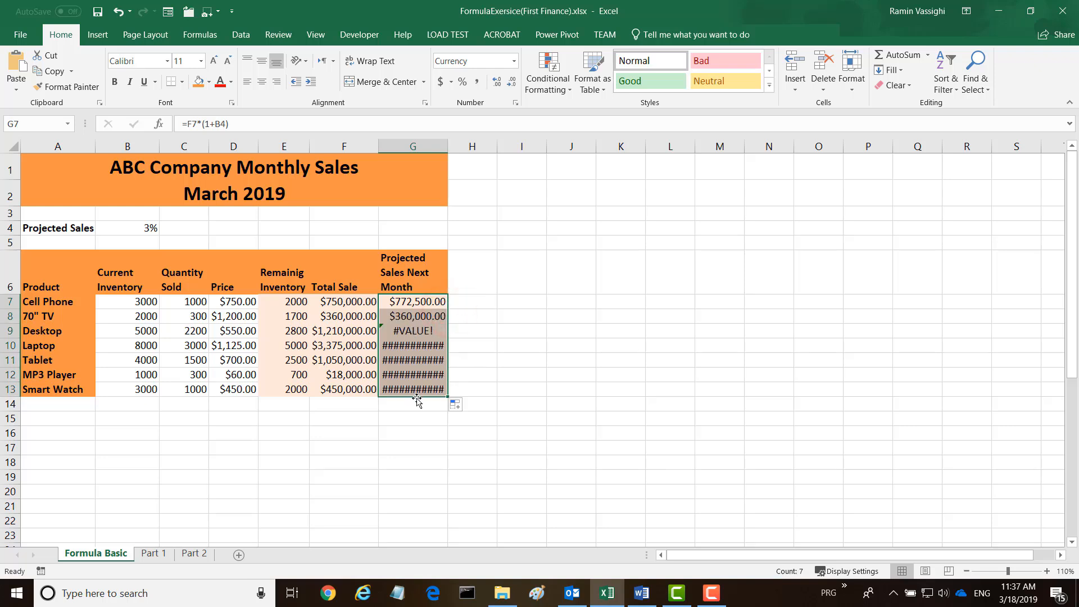
{"action": "left_click", "coordinate": [412, 331]}
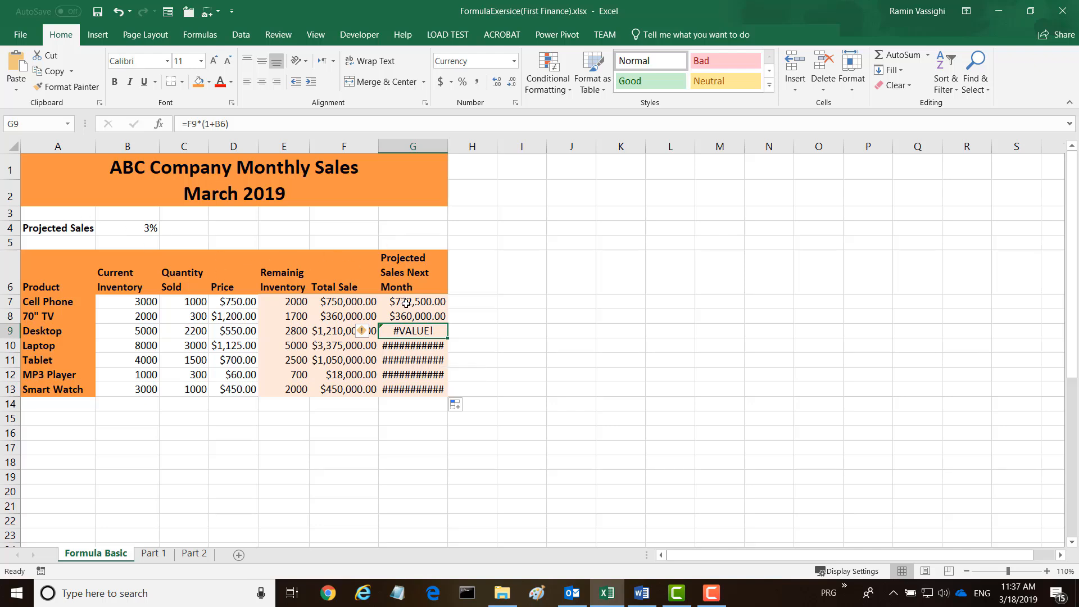
Make the B4 reference in the G7 formula absolute (=F7*(1+$B$4)).
{"action": "left_click", "coordinate": [406, 303]}
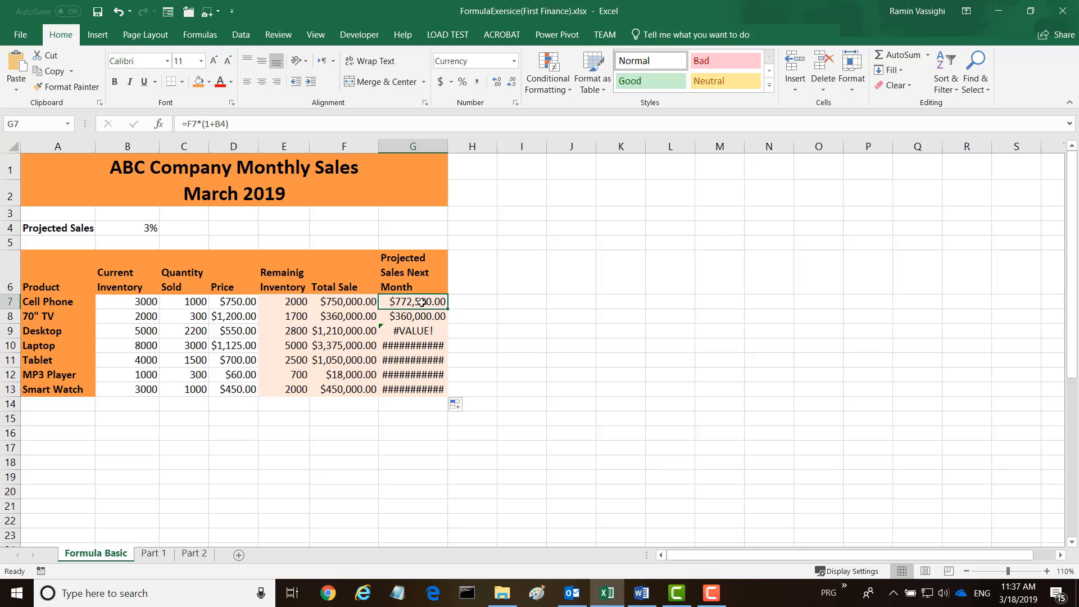
{"action": "left_click", "coordinate": [219, 124]}
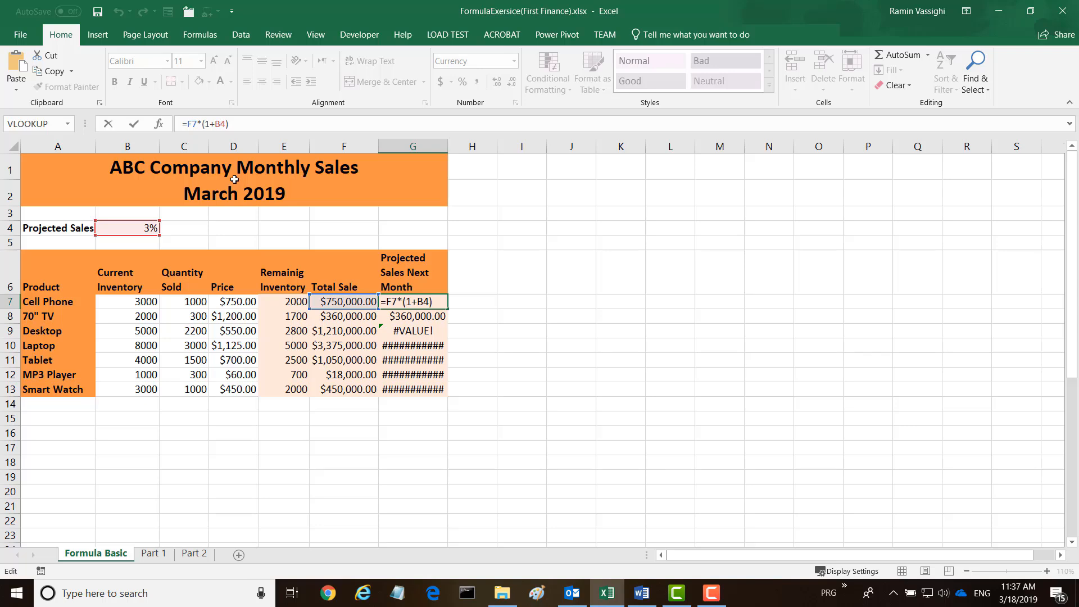
{"action": "key", "text": "F4"}
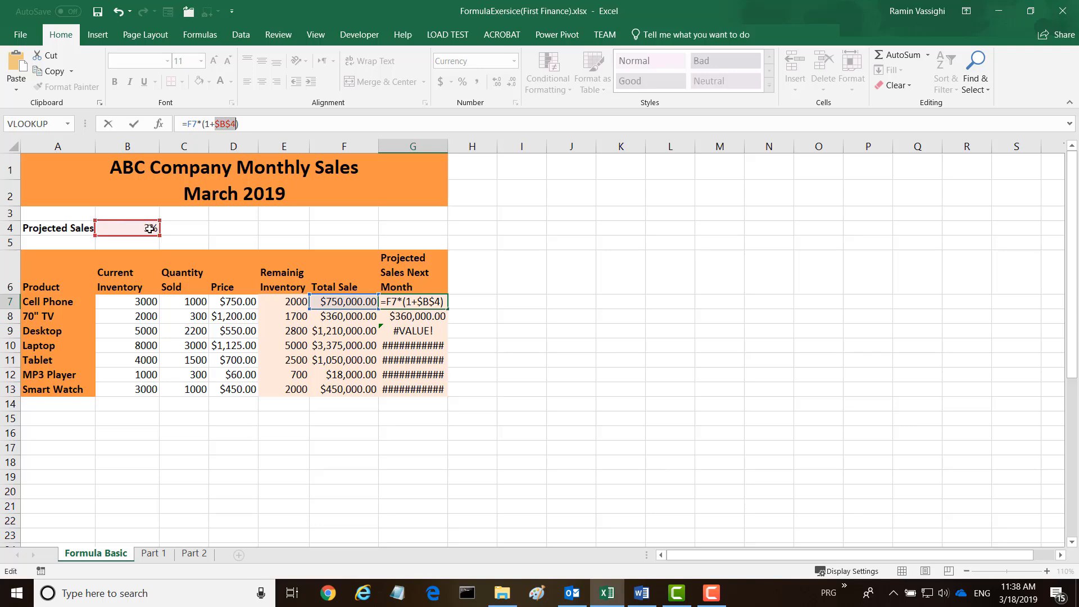
{"action": "key", "text": "Return"}
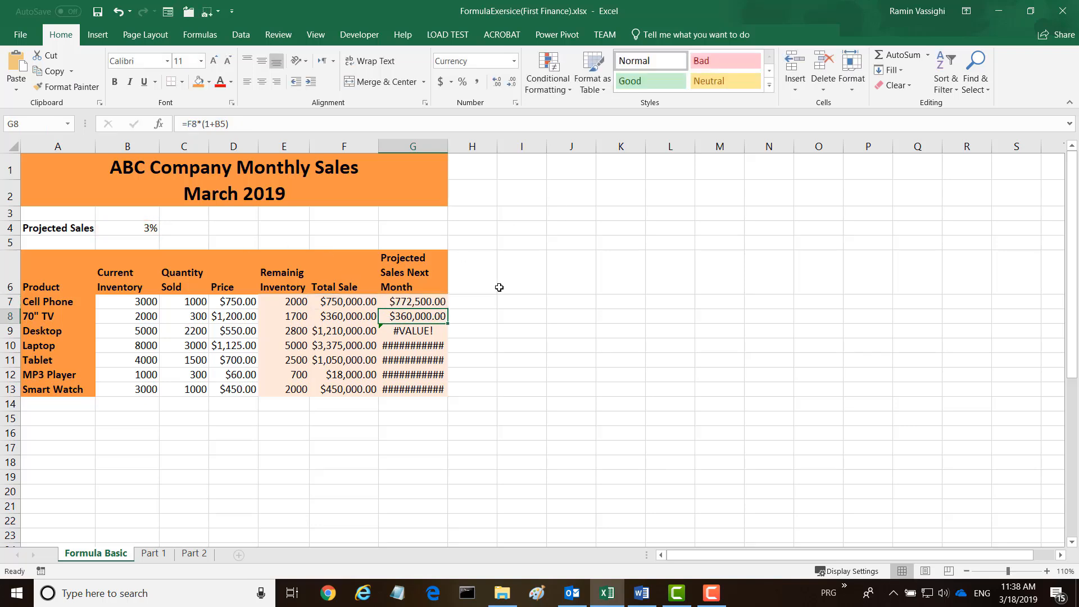
Fill the corrected Projected Sales formula from G7 down through G13 and check the copied formulas in G8:G10.
{"action": "left_click", "coordinate": [426, 302]}
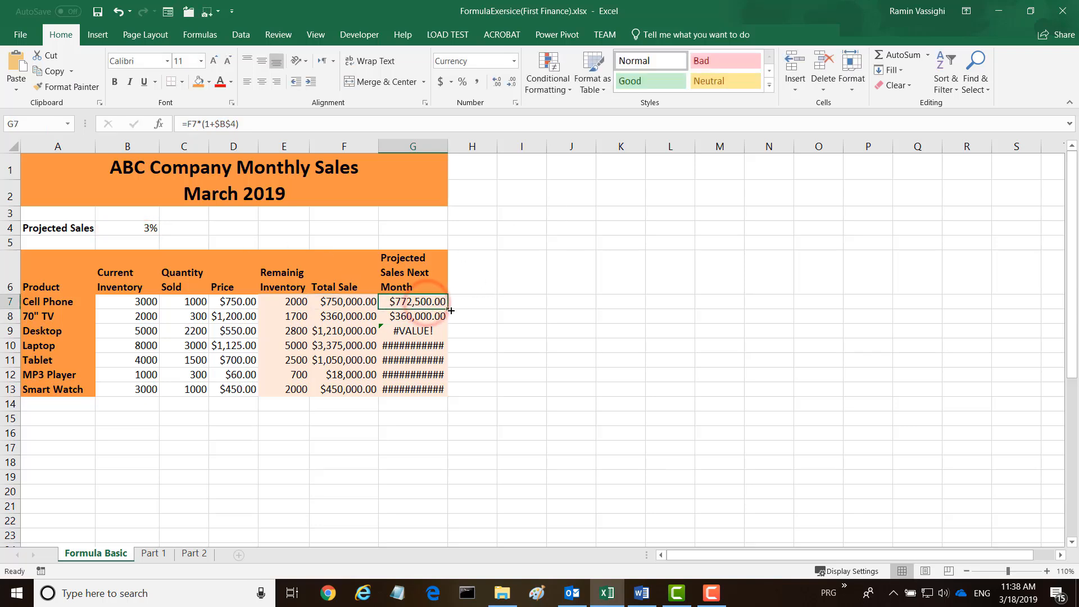
{"action": "double_click", "coordinate": [448, 310]}
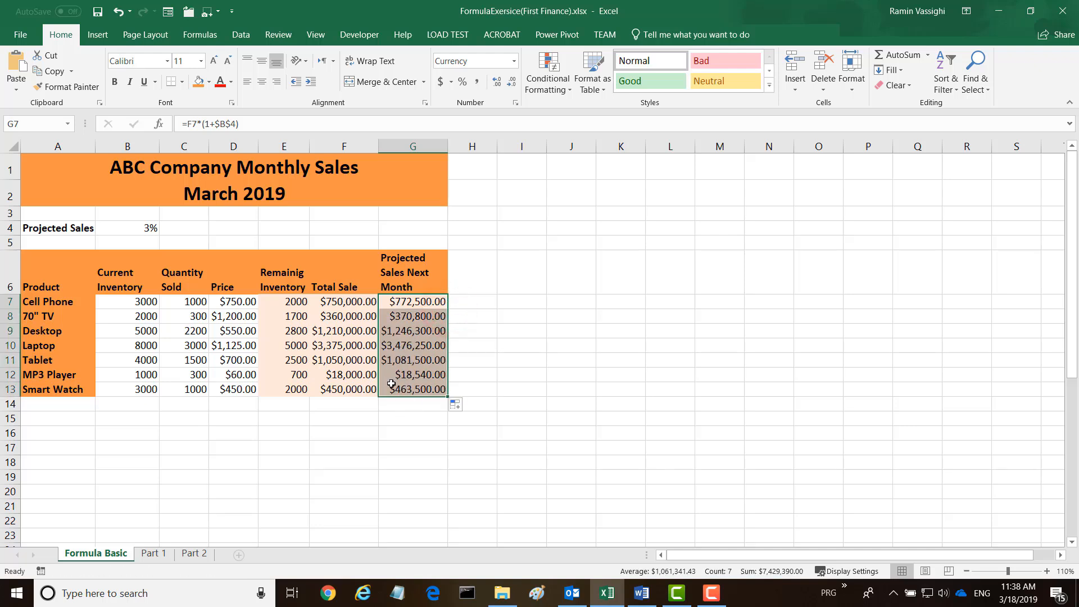
{"action": "left_click", "coordinate": [414, 316]}
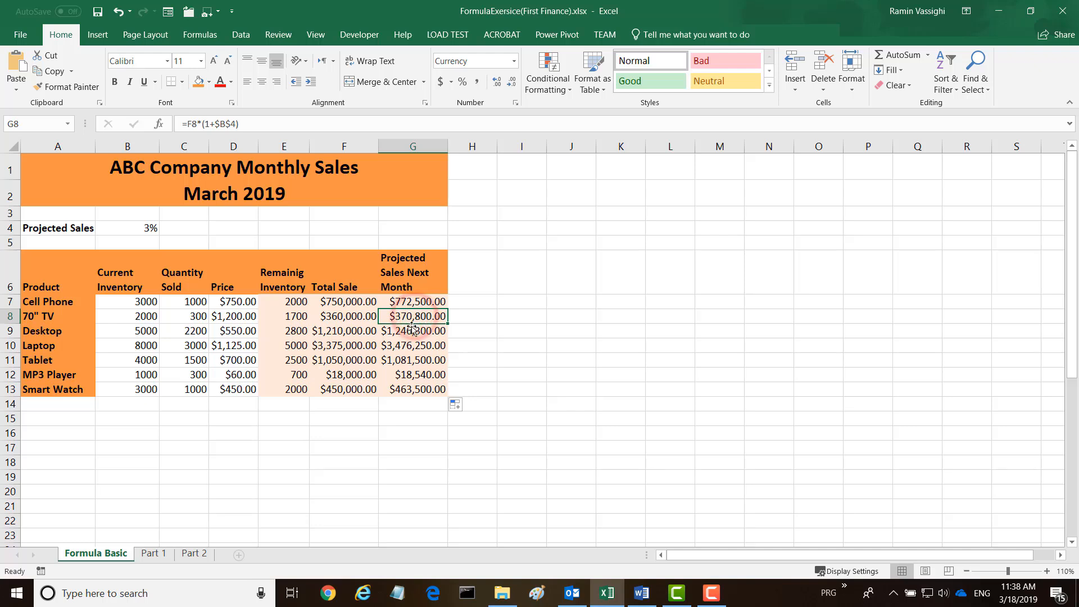
{"action": "left_click", "coordinate": [411, 331]}
{"action": "left_click", "coordinate": [415, 346]}
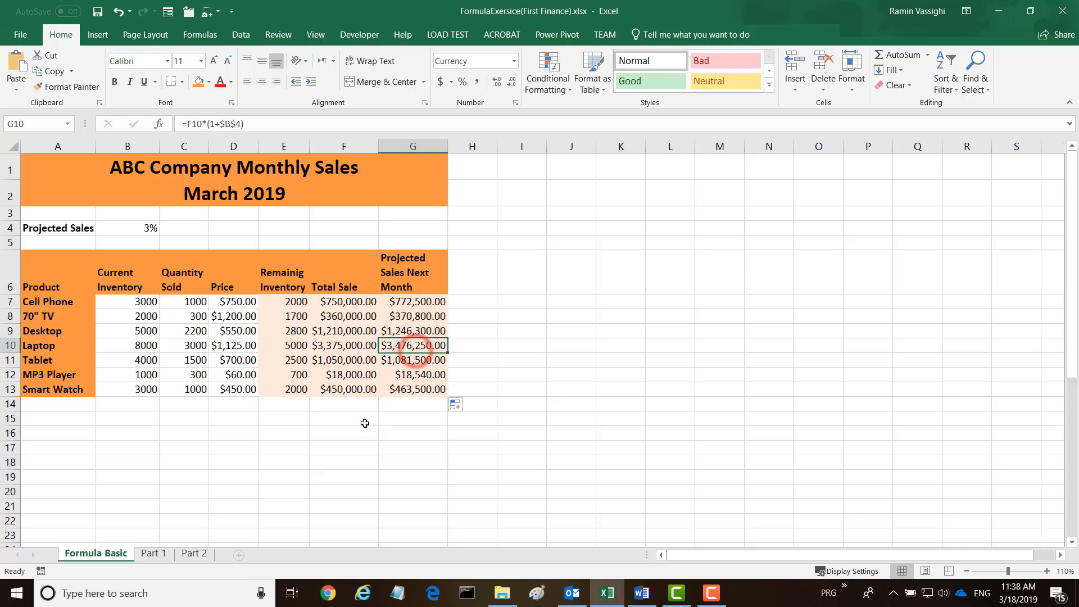
Label E14 "Total:" and sum the Total Sale and Projected Sales Next Month columns in F14 and G14 with AutoSum.
{"action": "left_click", "coordinate": [276, 406]}
{"action": "type", "text": "Total:"}
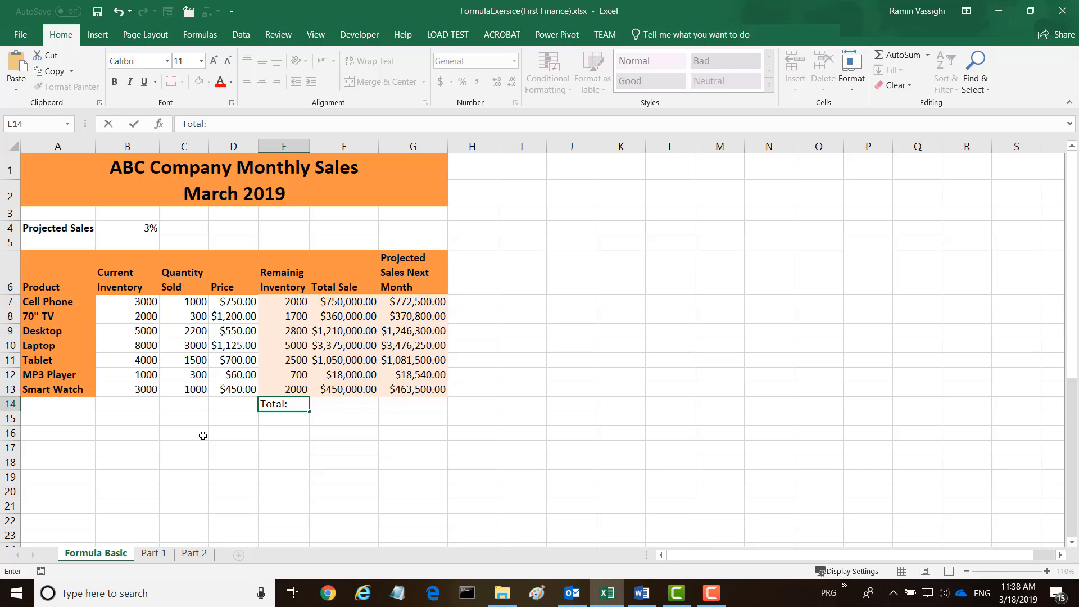
{"action": "key", "text": "Tab"}
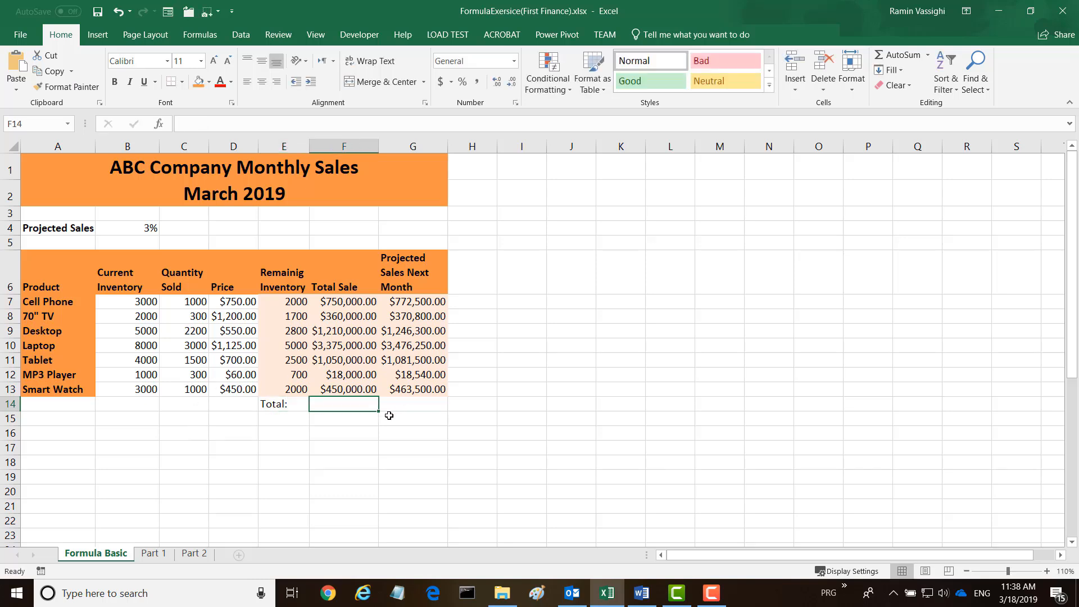
{"action": "left_click", "coordinate": [894, 56]}
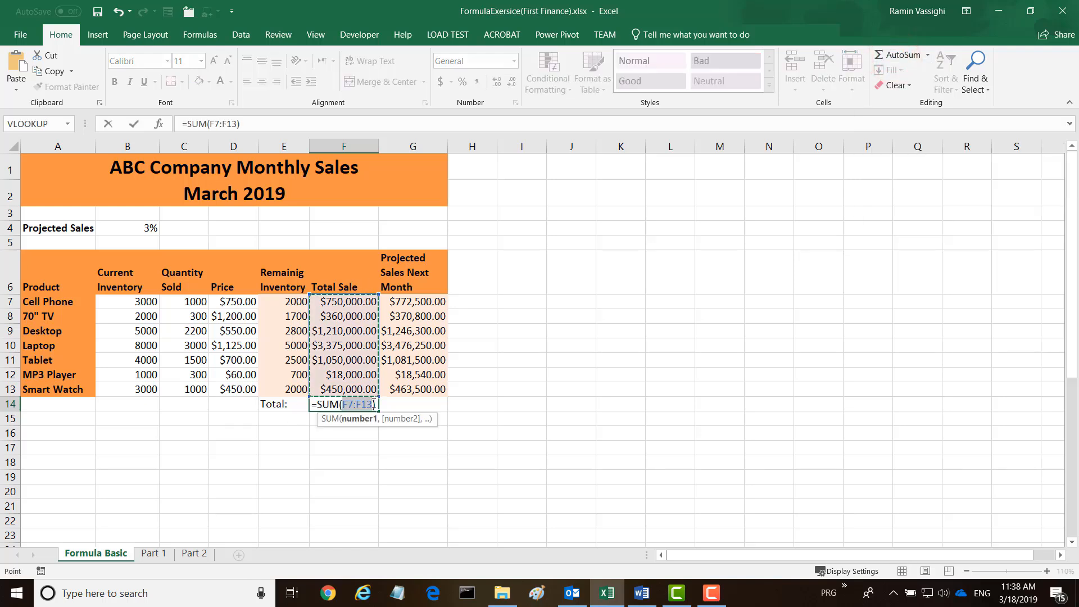
{"action": "key", "text": "Return"}
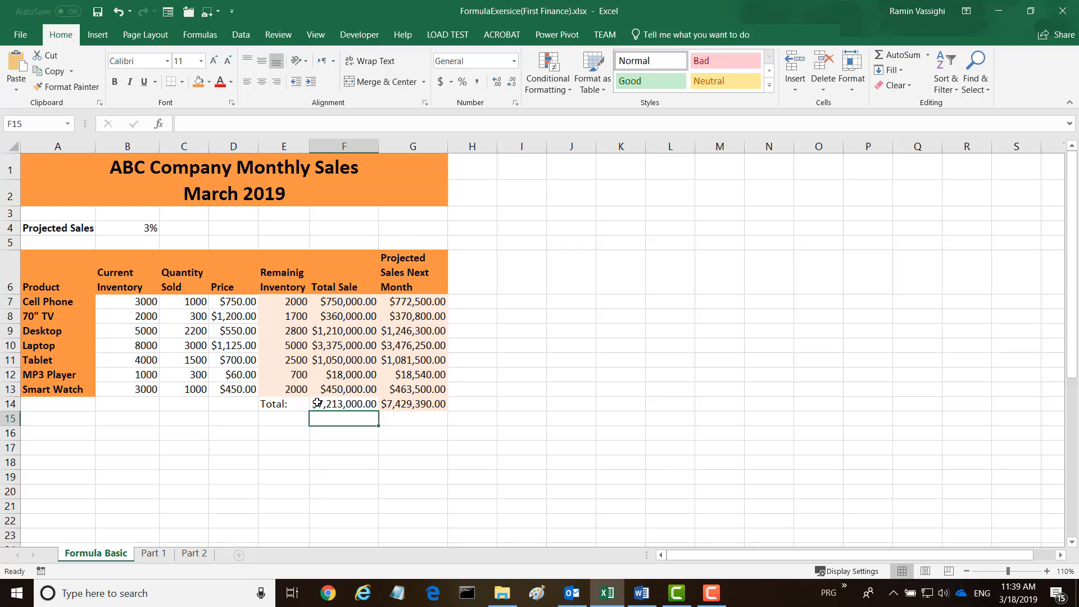
Make the total row in E14:G14 bold.
{"action": "left_click", "coordinate": [267, 404]}
{"action": "left_click_drag", "start_coordinate": [267, 404], "coordinate": [441, 404]}
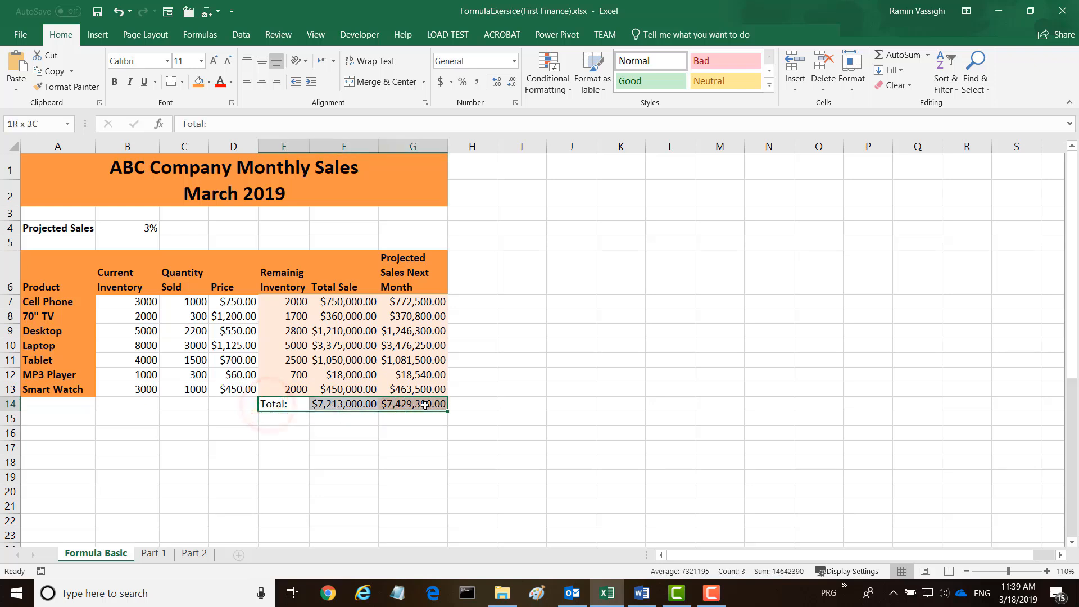
{"action": "left_click", "coordinate": [114, 81]}
{"action": "left_click", "coordinate": [385, 462]}
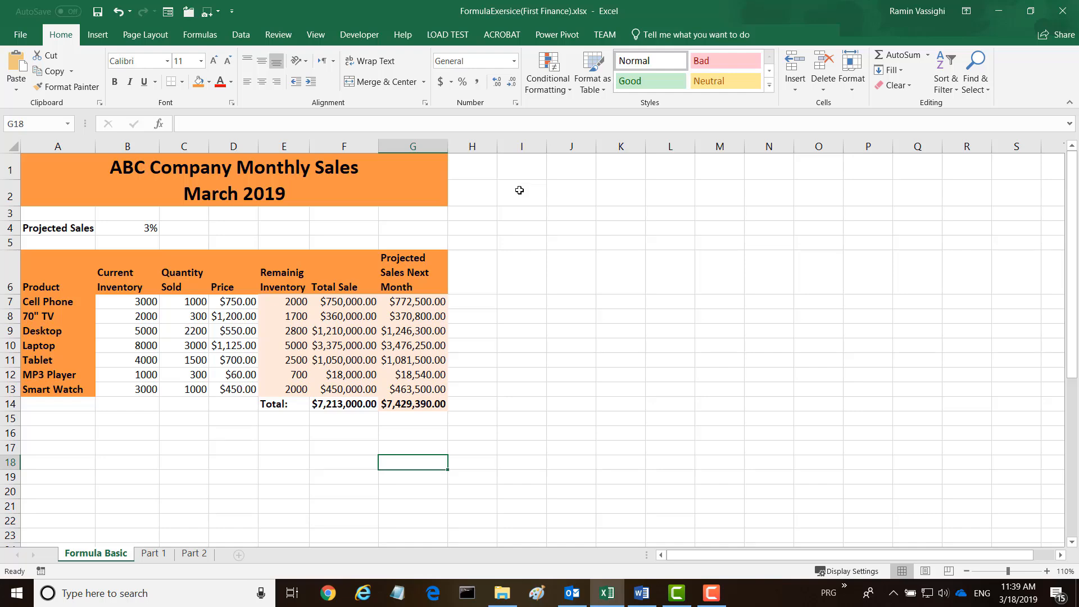
Insert a VLOOKUP function in the Letter Grade cell B34 with grade cell A34 as its lookup value.
{"action": "scroll", "coordinate": [519, 190], "scroll_direction": "down", "scroll_amount": 8}
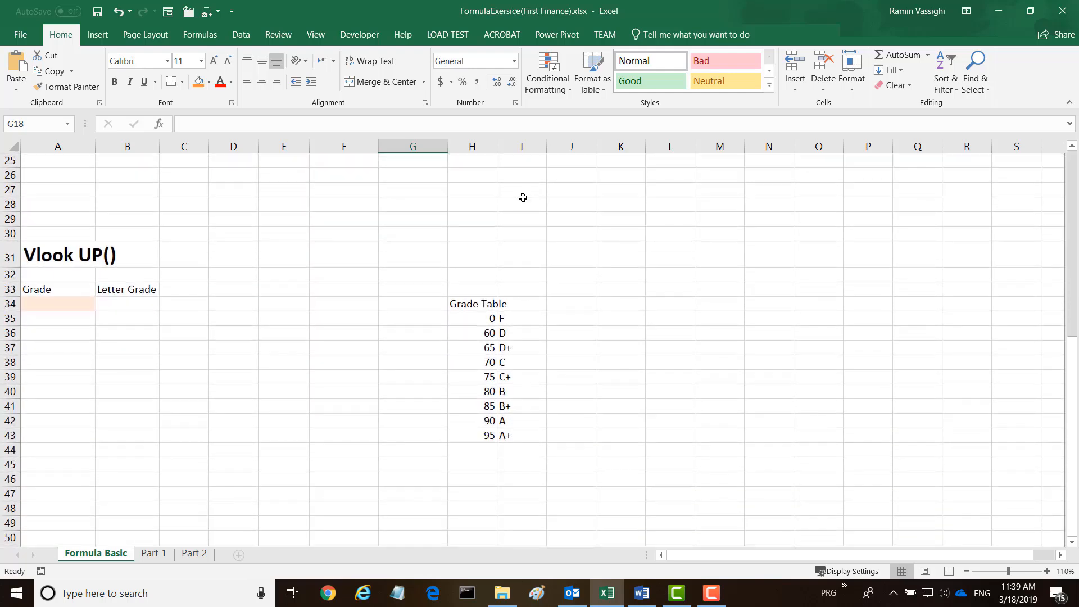
{"action": "scroll", "coordinate": [522, 198], "scroll_direction": "down", "scroll_amount": 1}
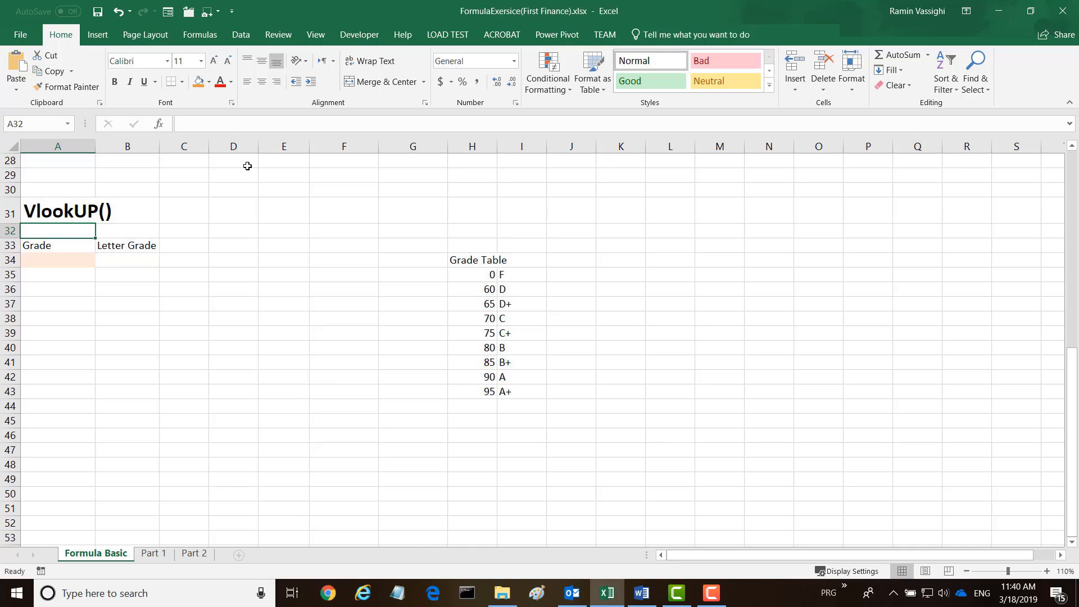
{"action": "left_click_drag", "start_coordinate": [472, 274], "coordinate": [526, 394]}
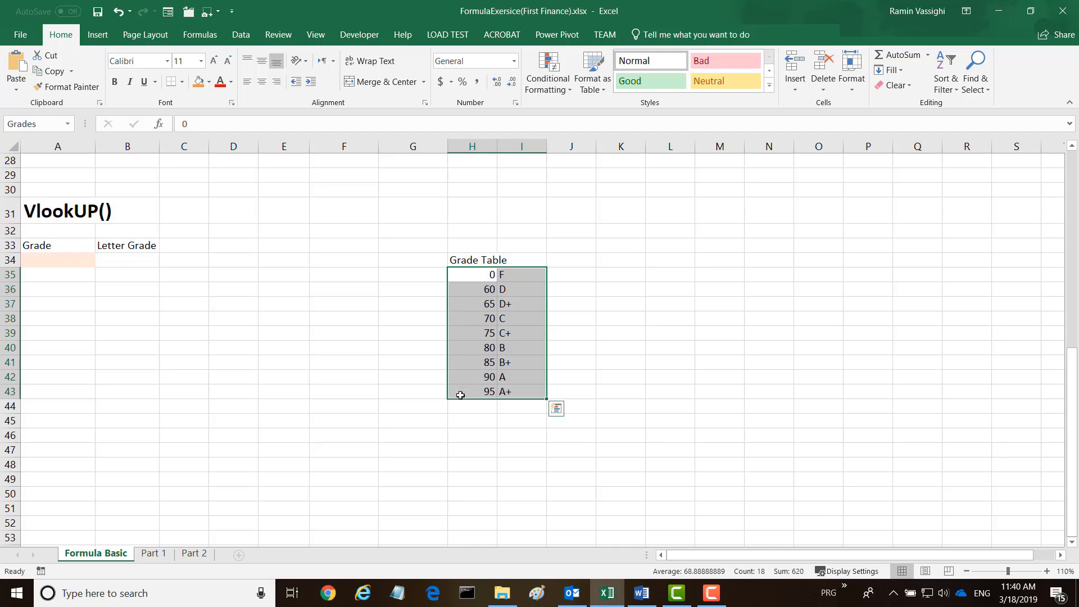
{"action": "left_click", "coordinate": [135, 261]}
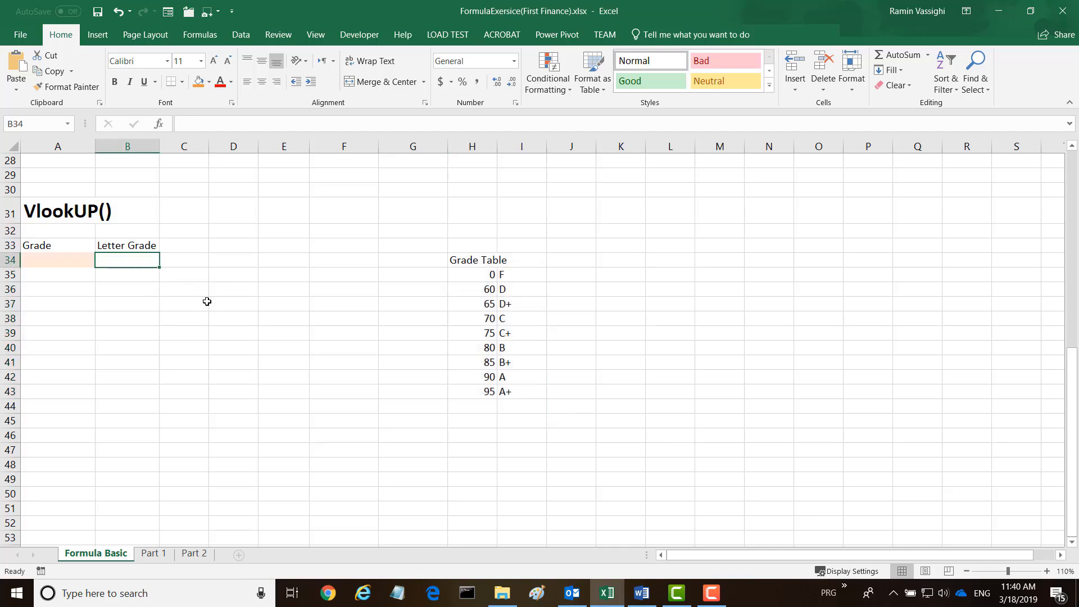
{"action": "left_click", "coordinate": [160, 125]}
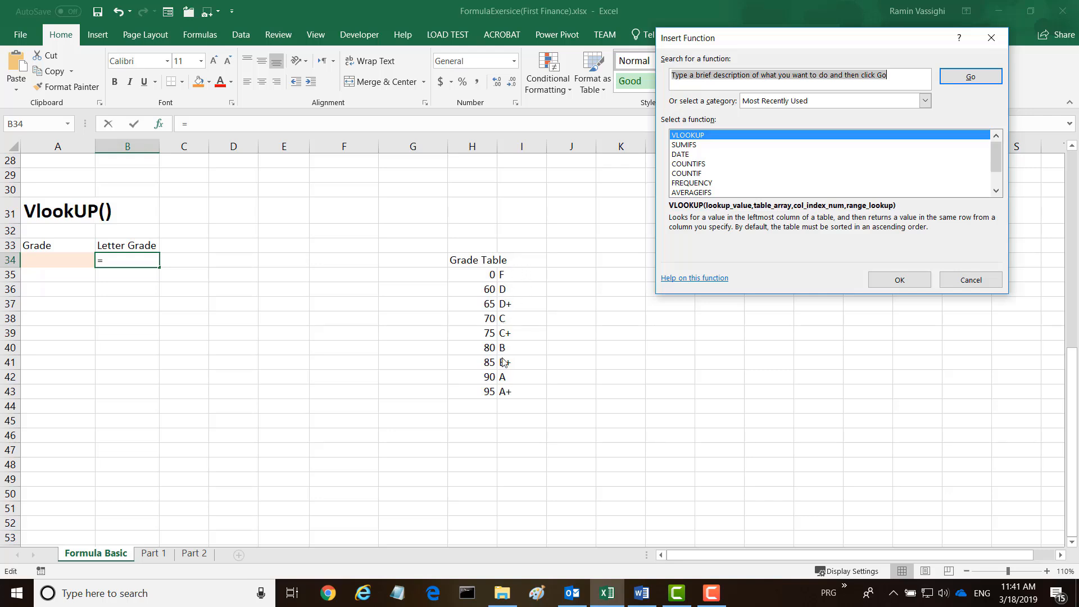
{"action": "left_click", "coordinate": [899, 280]}
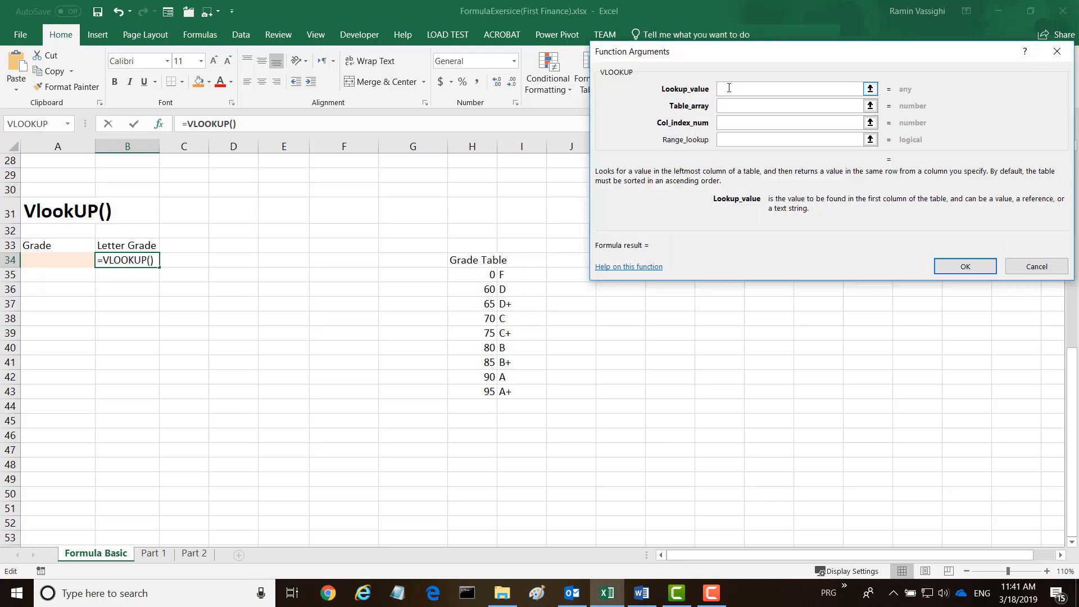
{"action": "left_click", "coordinate": [728, 88]}
{"action": "left_click", "coordinate": [56, 260]}
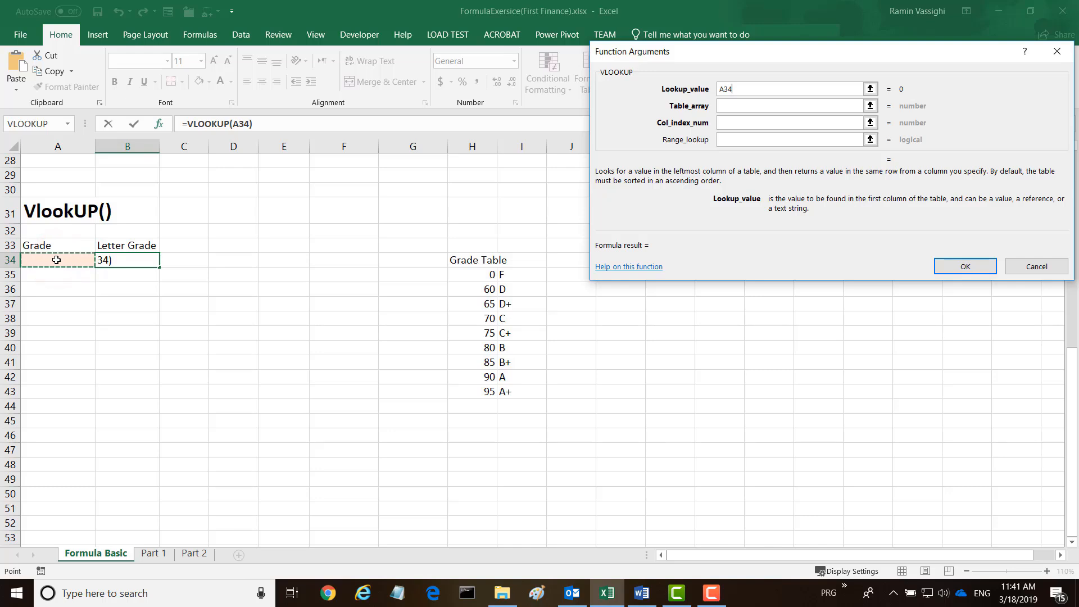
Complete the VLOOKUP with the Grades range H35:I43 as table array, column index 2 and range lookup TRUE.
{"action": "left_click", "coordinate": [725, 105]}
{"action": "left_click", "coordinate": [724, 105]}
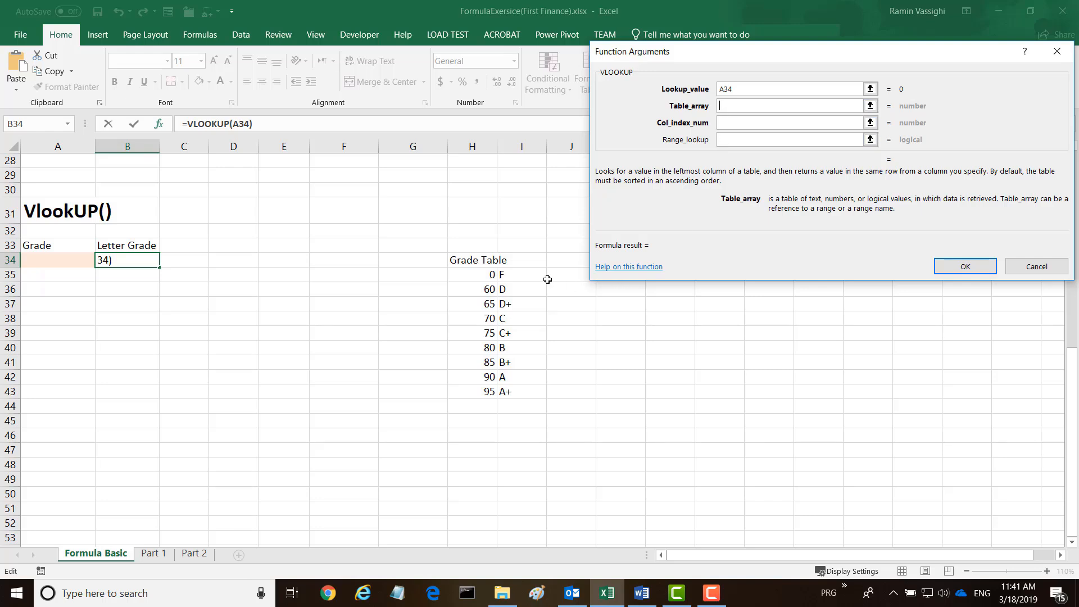
{"action": "left_click_drag", "start_coordinate": [470, 273], "coordinate": [509, 393]}
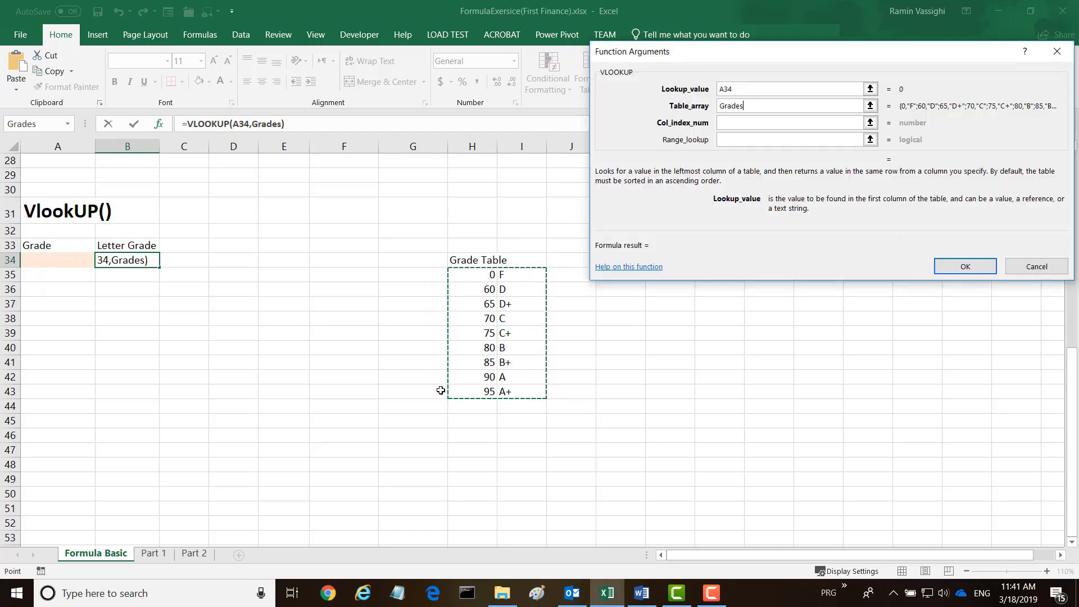
{"action": "left_click", "coordinate": [725, 128]}
{"action": "left_click", "coordinate": [724, 122]}
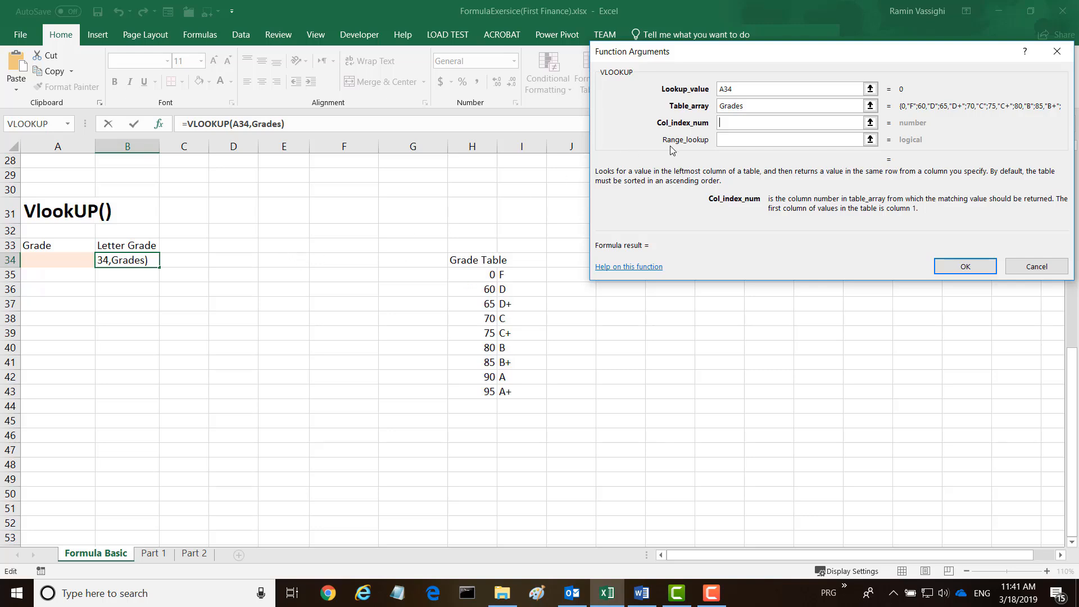
{"action": "type", "text": "2"}
{"action": "left_click", "coordinate": [726, 140]}
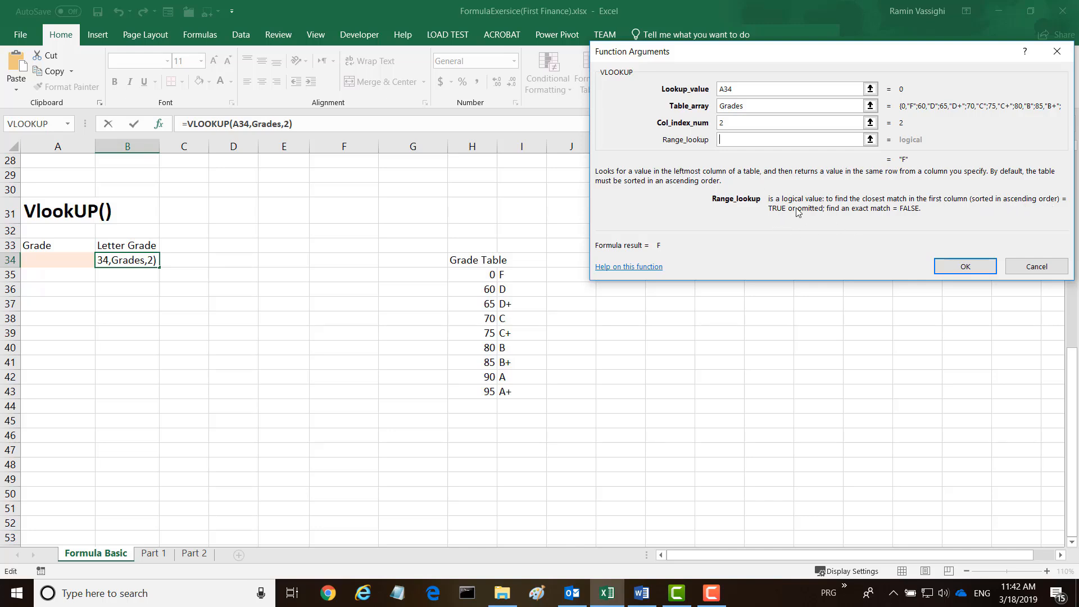
{"action": "type", "text": "TRUE"}
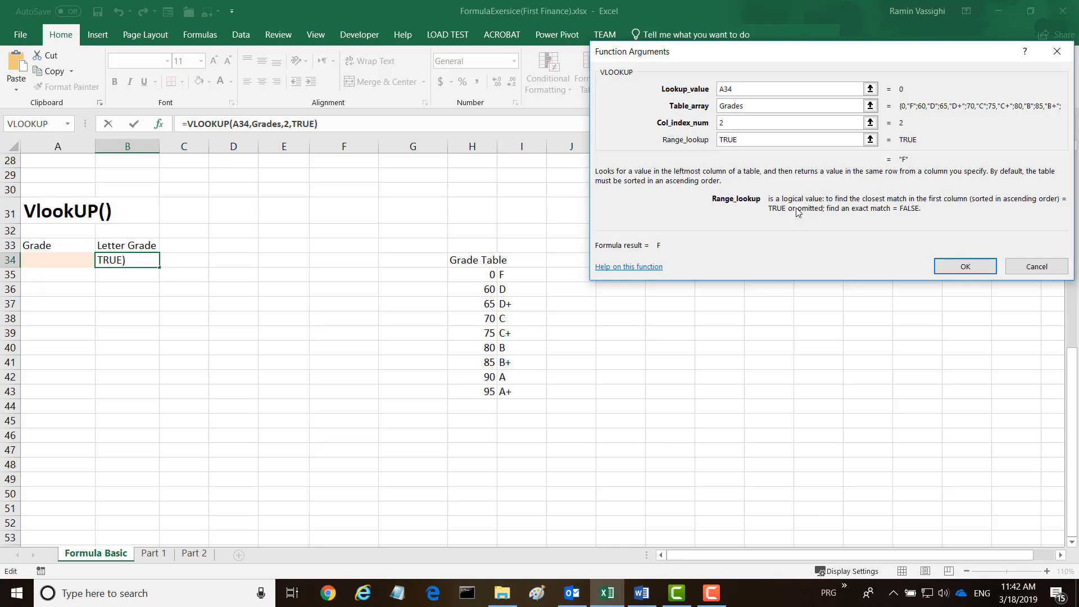
{"action": "left_click", "coordinate": [961, 268]}
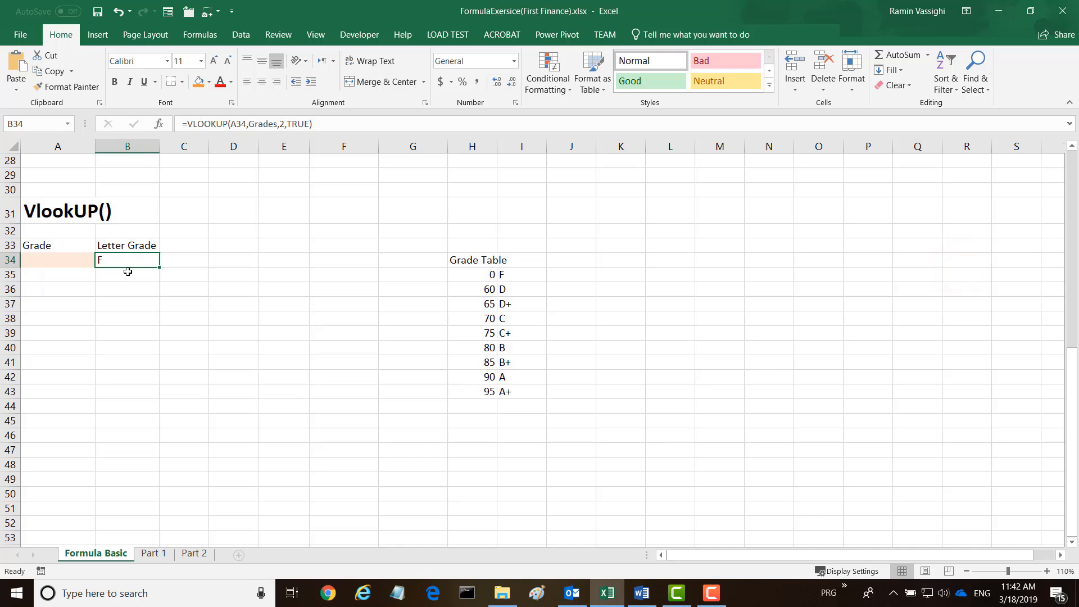
Test the letter grade lookup by entering 92 and then 94.5 as the grade in A34.
{"action": "left_click", "coordinate": [48, 257]}
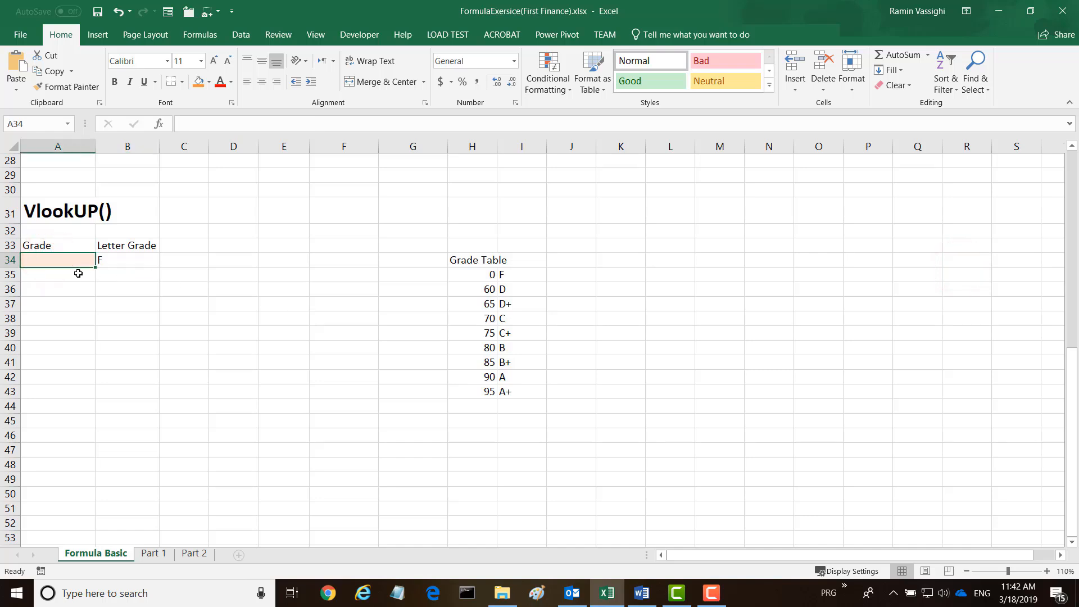
{"action": "type", "text": "92"}
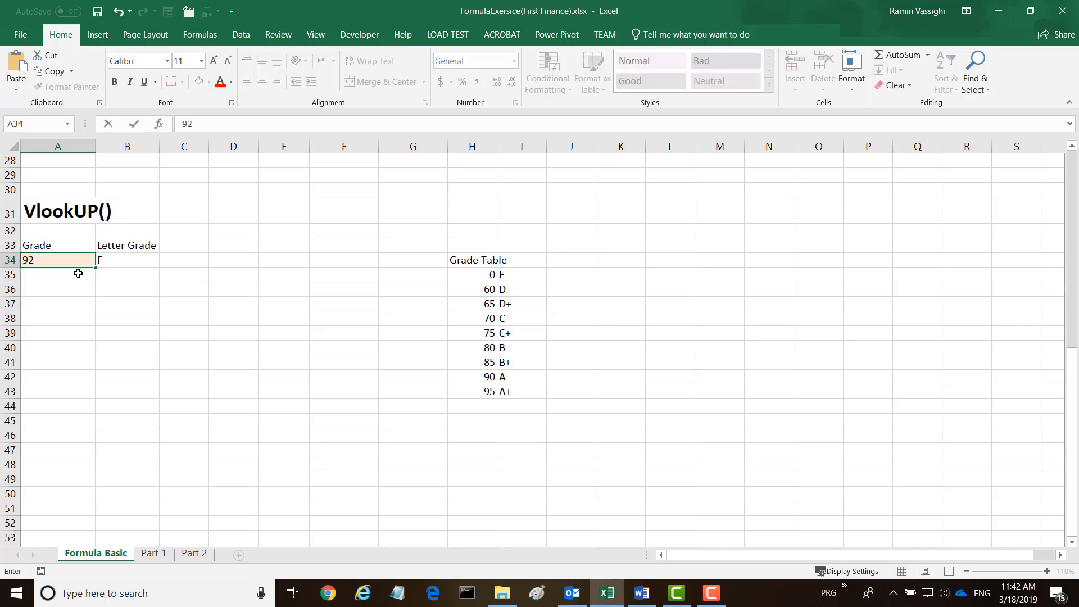
{"action": "key", "text": "Return"}
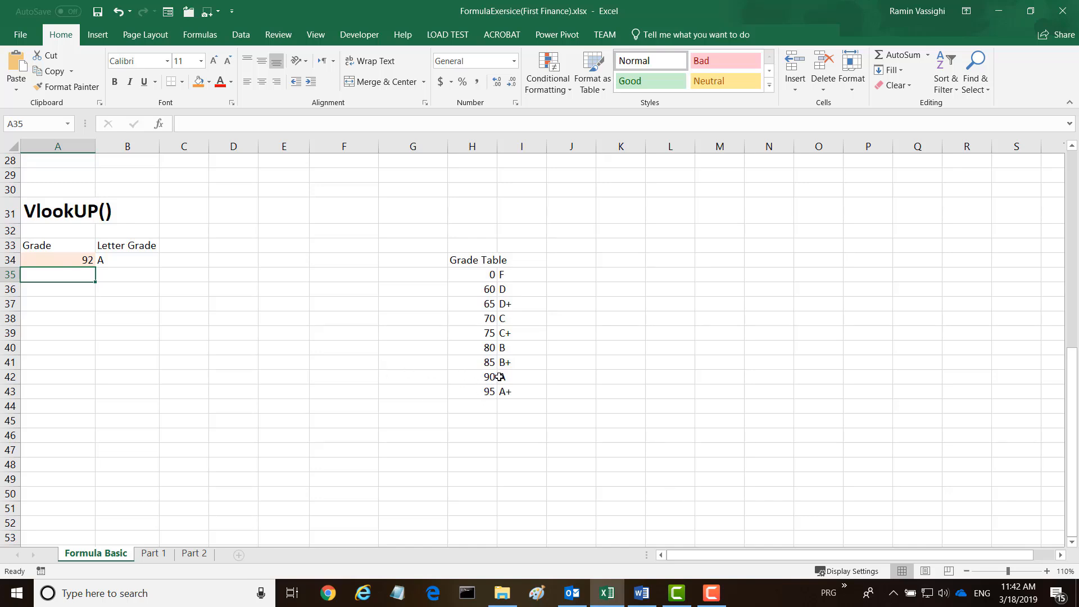
{"action": "left_click", "coordinate": [75, 260]}
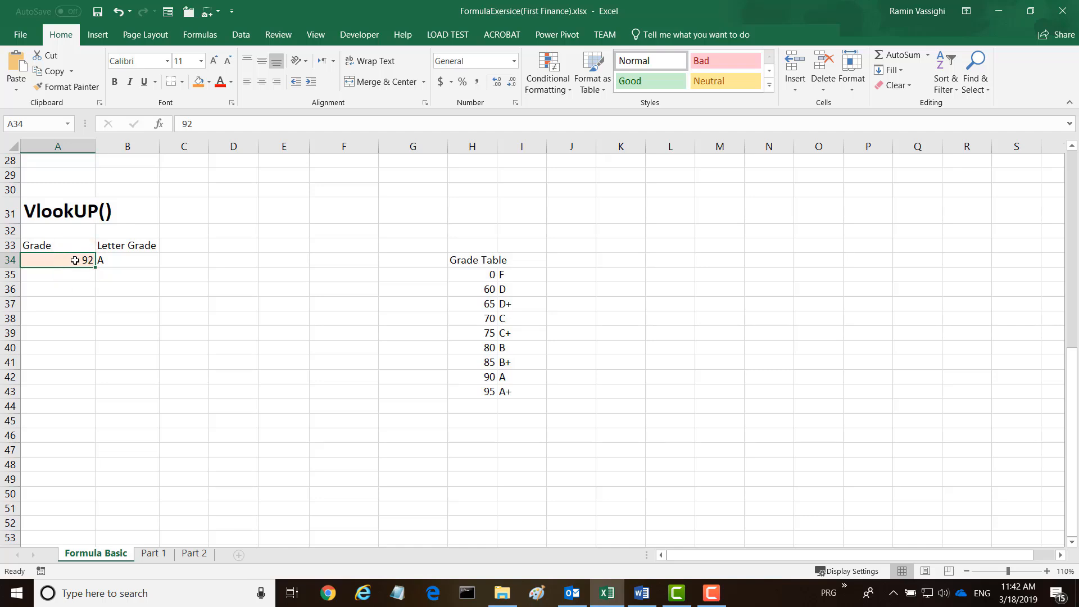
{"action": "type", "text": "94.5"}
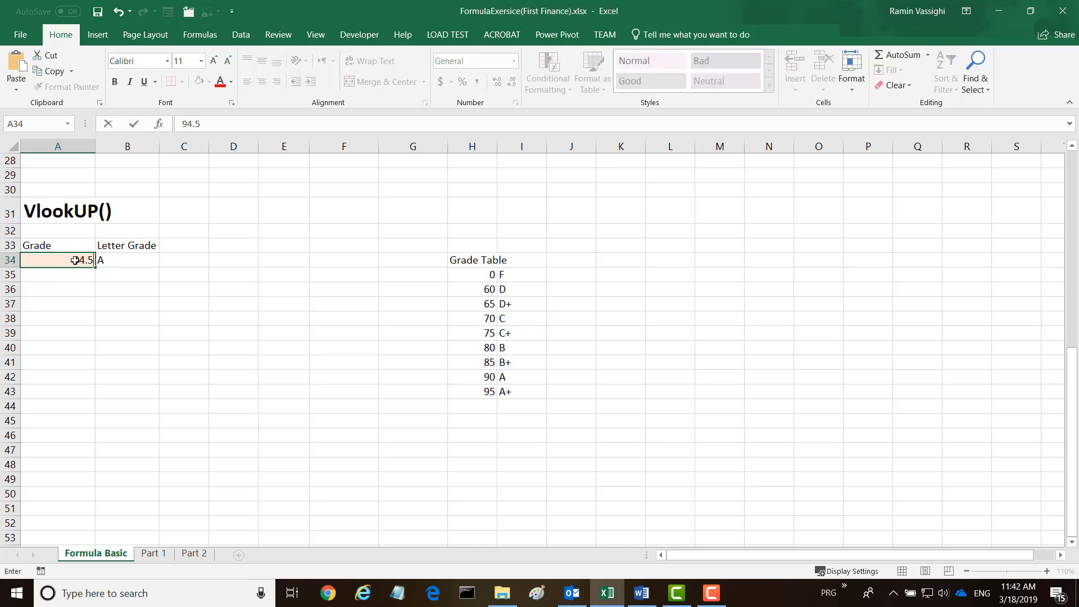
{"action": "key", "text": "Return"}
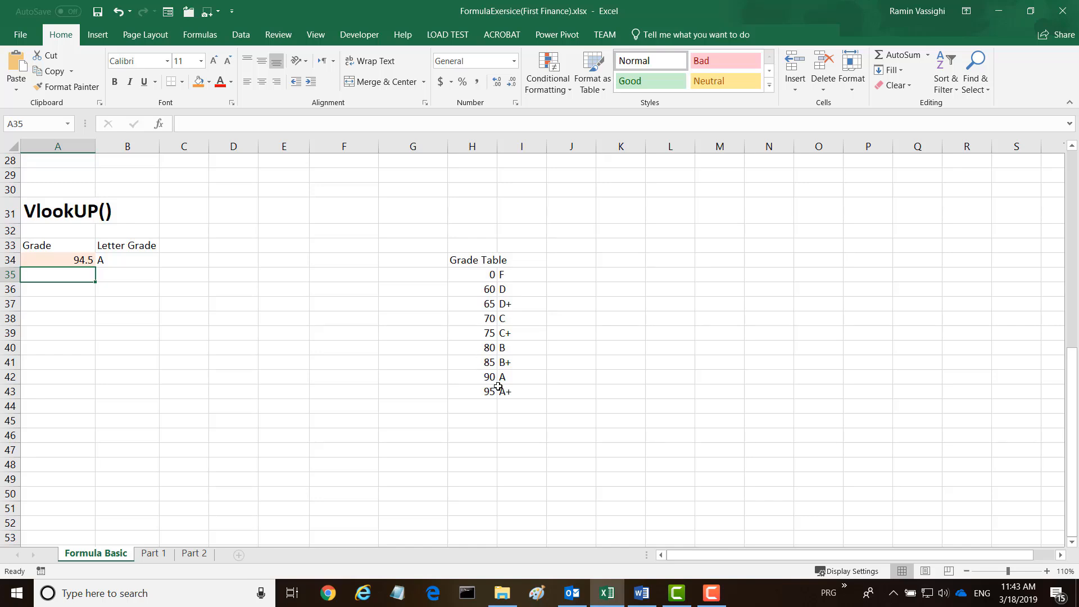
Test the lookup with a high grade of 99 and a low grade of 51 in A34.
{"action": "left_click", "coordinate": [78, 260]}
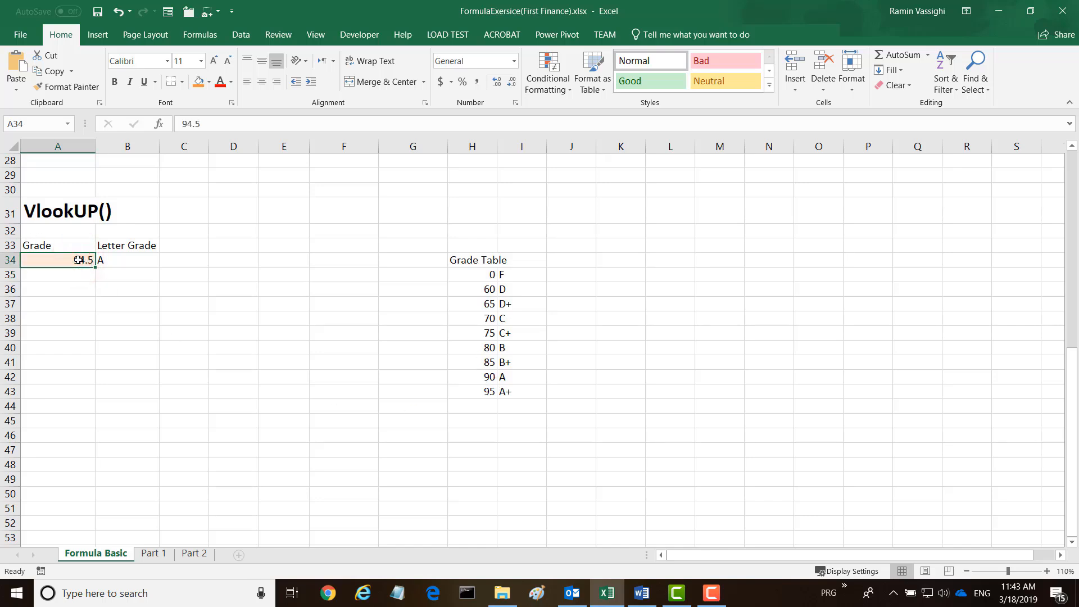
{"action": "type", "text": "99"}
{"action": "key", "text": "Return"}
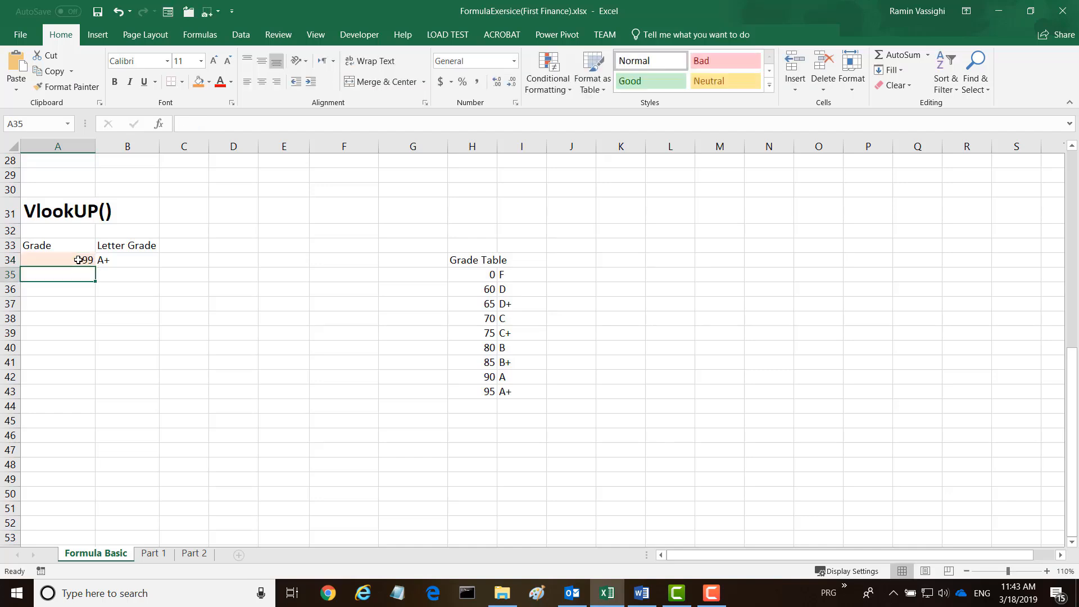
{"action": "left_click", "coordinate": [77, 261]}
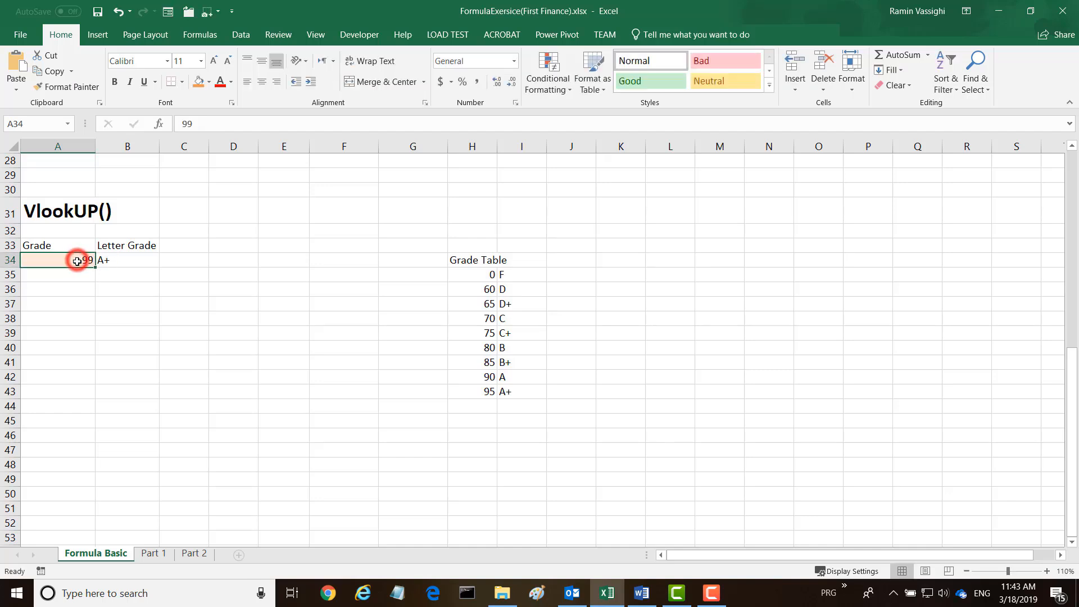
{"action": "type", "text": "5"}
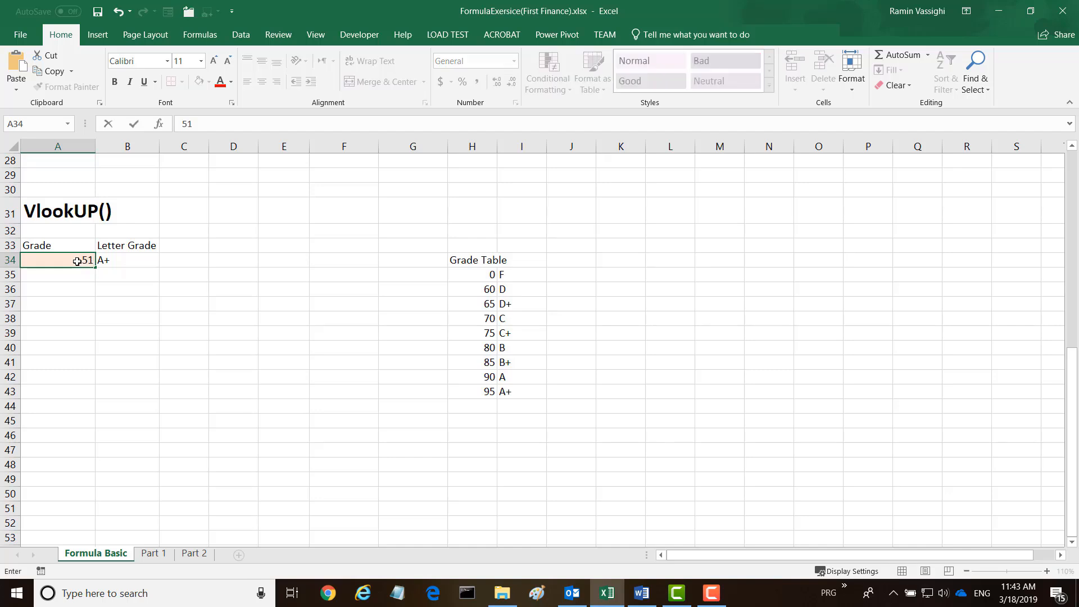
{"action": "type", "text": "1"}
{"action": "key", "text": "Return"}
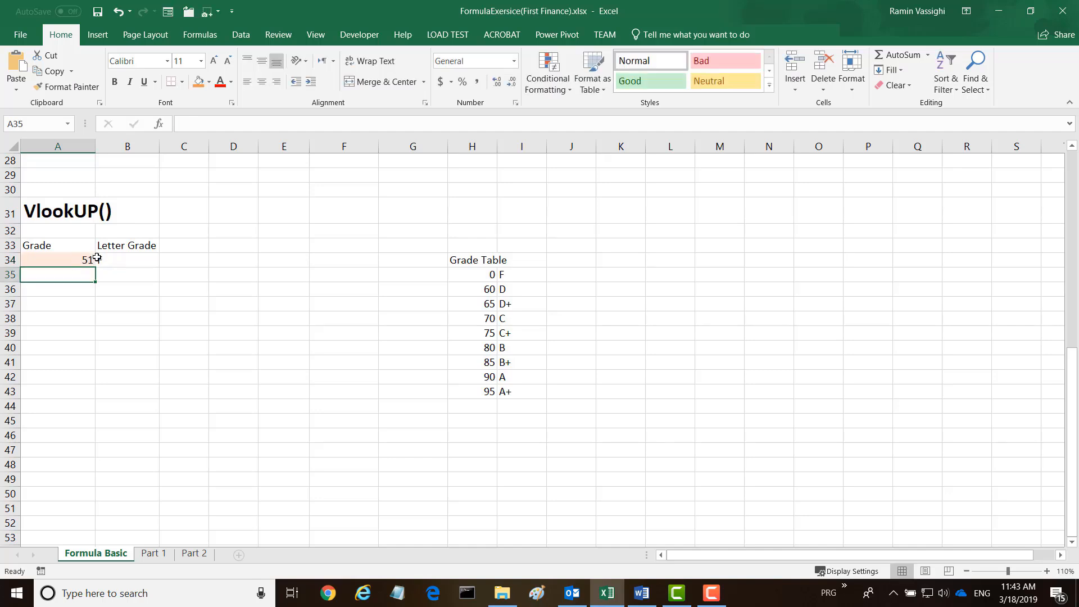
Set the grade in A34 to 88 and dismiss the mail notification.
{"action": "left_click", "coordinate": [66, 261]}
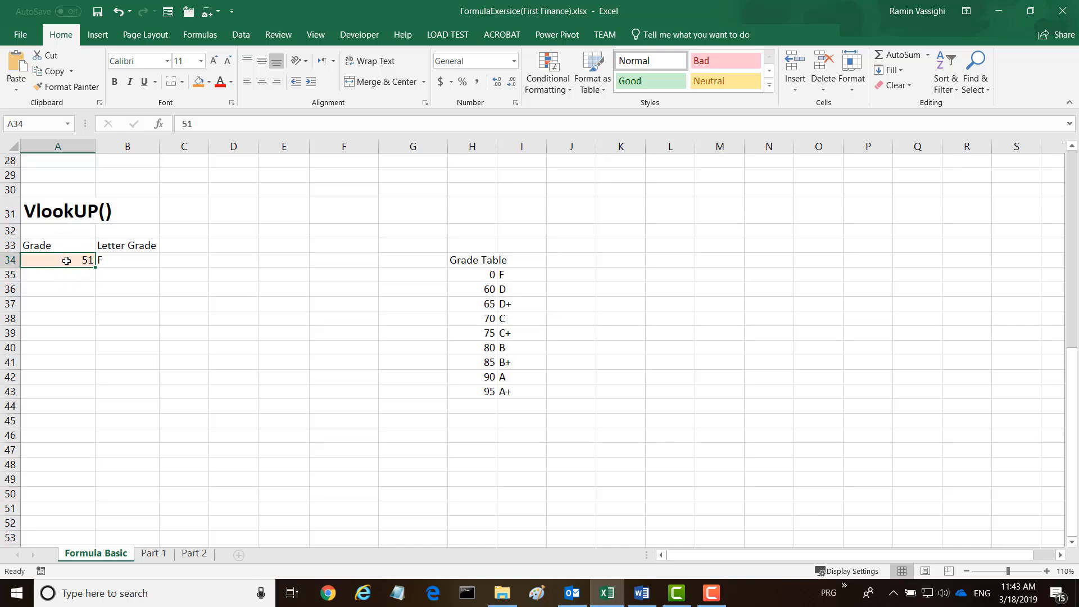
{"action": "type", "text": "88"}
{"action": "key", "text": "Return"}
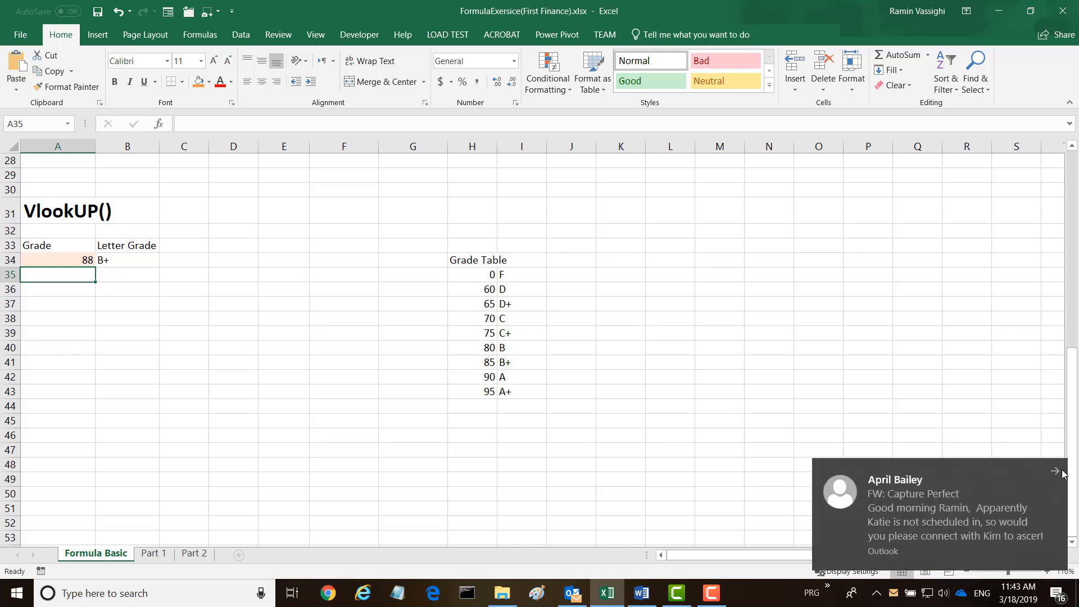
{"action": "left_click", "coordinate": [1059, 472]}
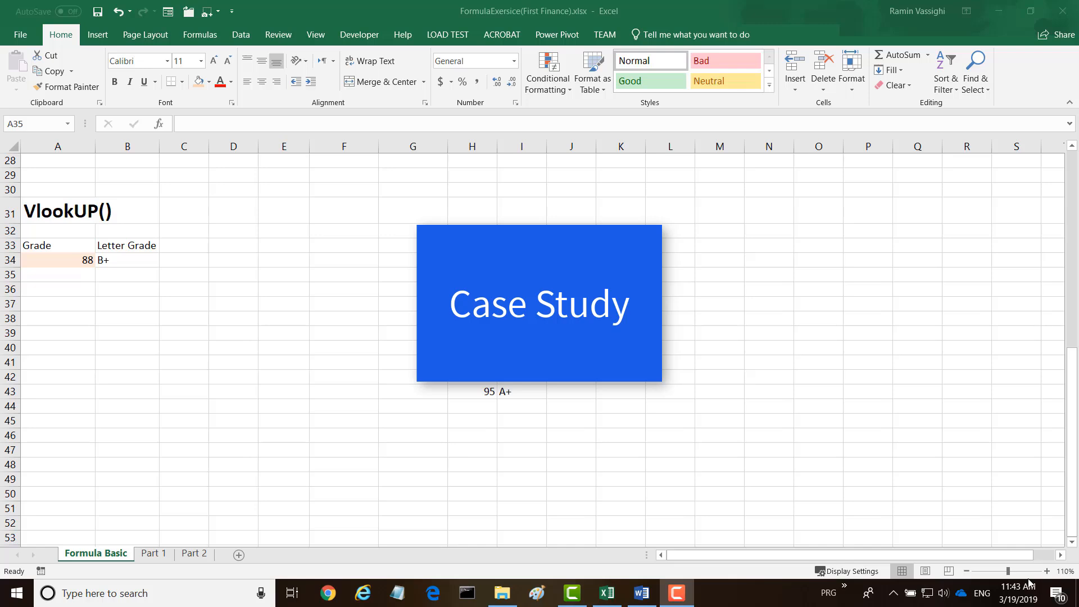
On the Part 1 sheet, calculate Amt Financed in E8 as land cost minus down payment (=B8-D8).
{"action": "left_click", "coordinate": [157, 555]}
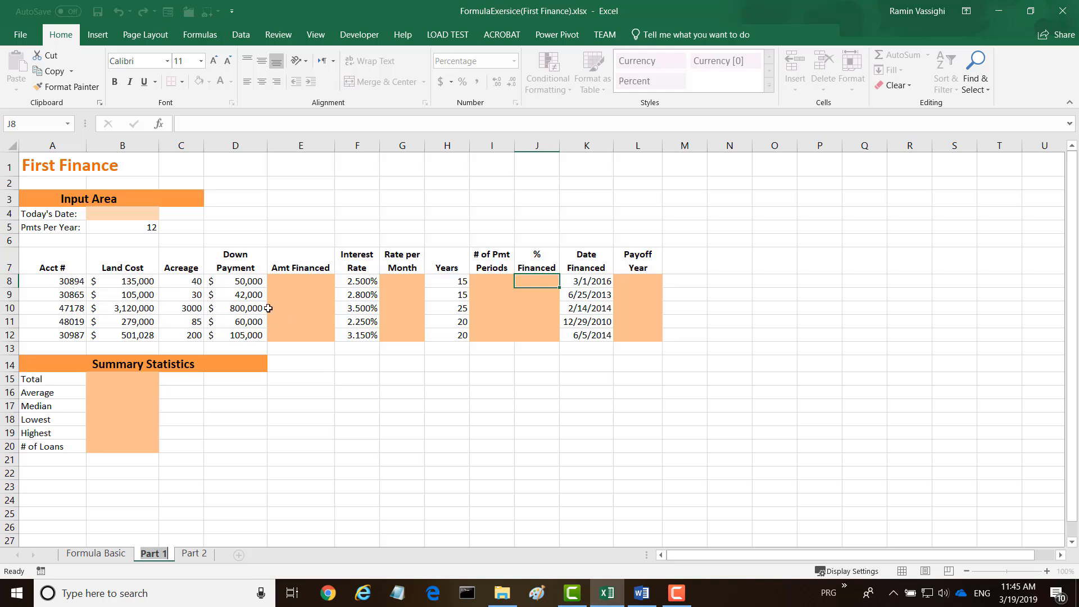
{"action": "left_click", "coordinate": [281, 278]}
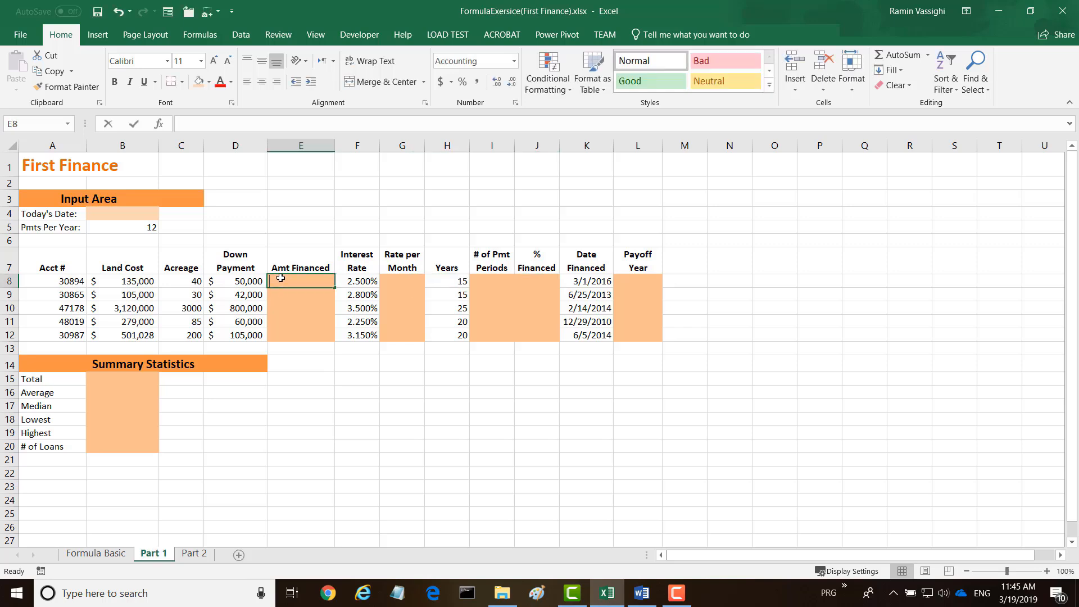
{"action": "type", "text": "="}
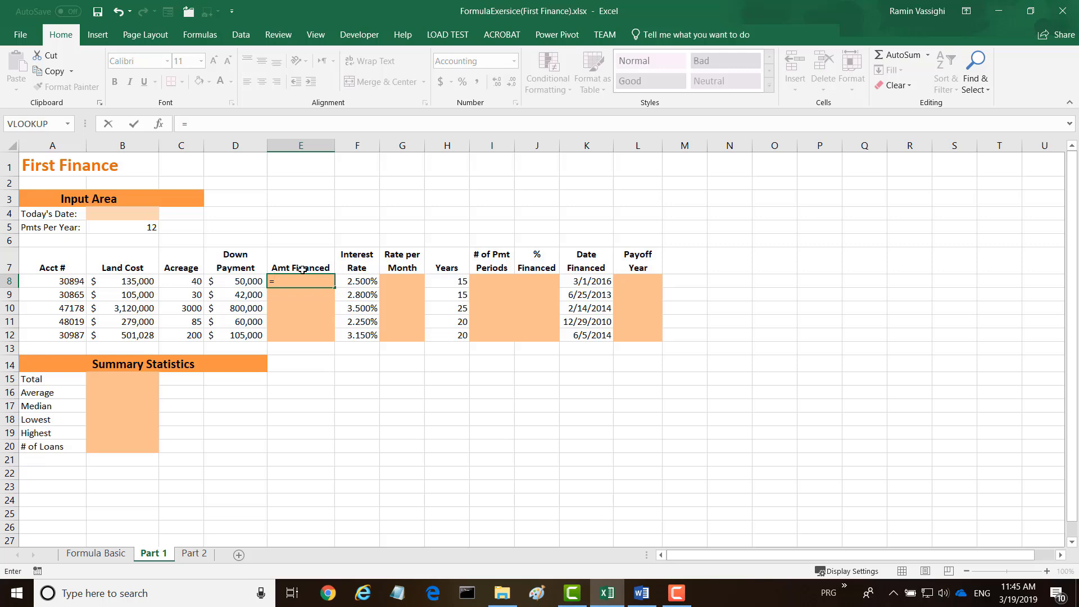
{"action": "left_click", "coordinate": [125, 280]}
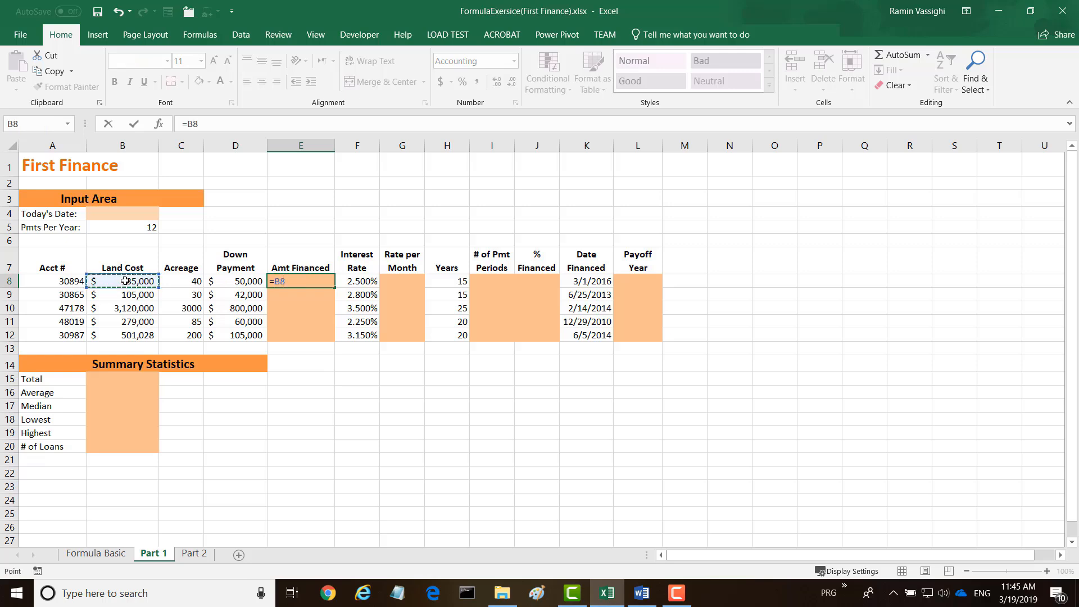
{"action": "type", "text": "-"}
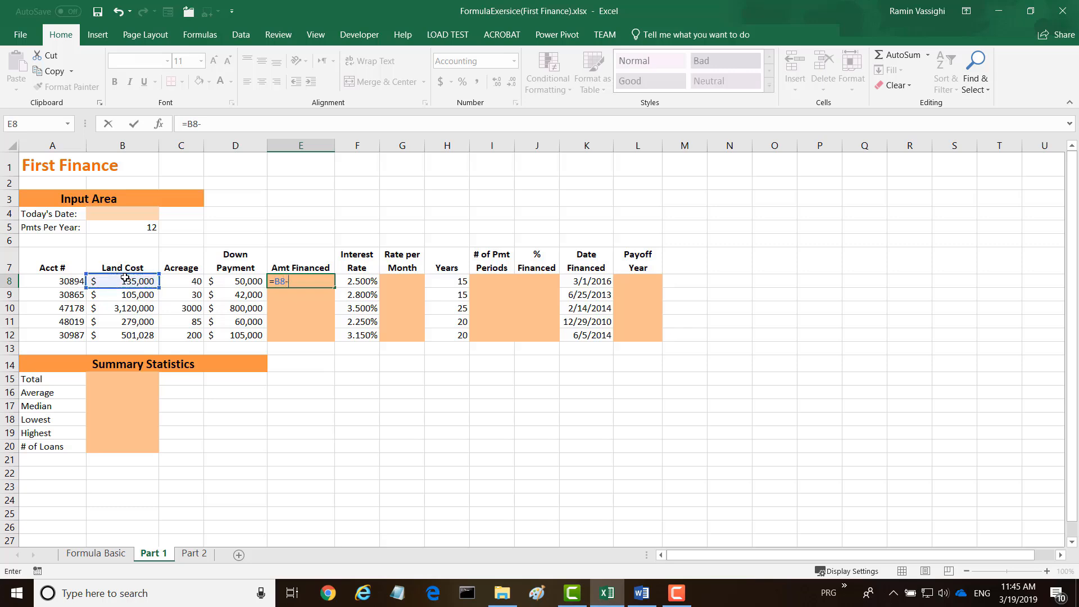
{"action": "left_click", "coordinate": [232, 281]}
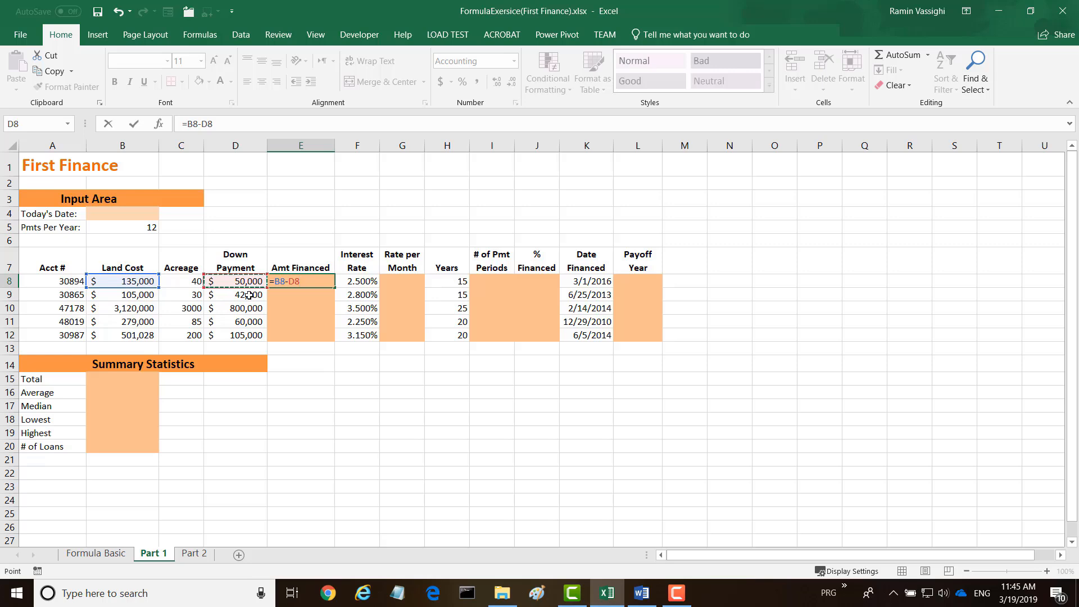
{"action": "key", "text": "Return"}
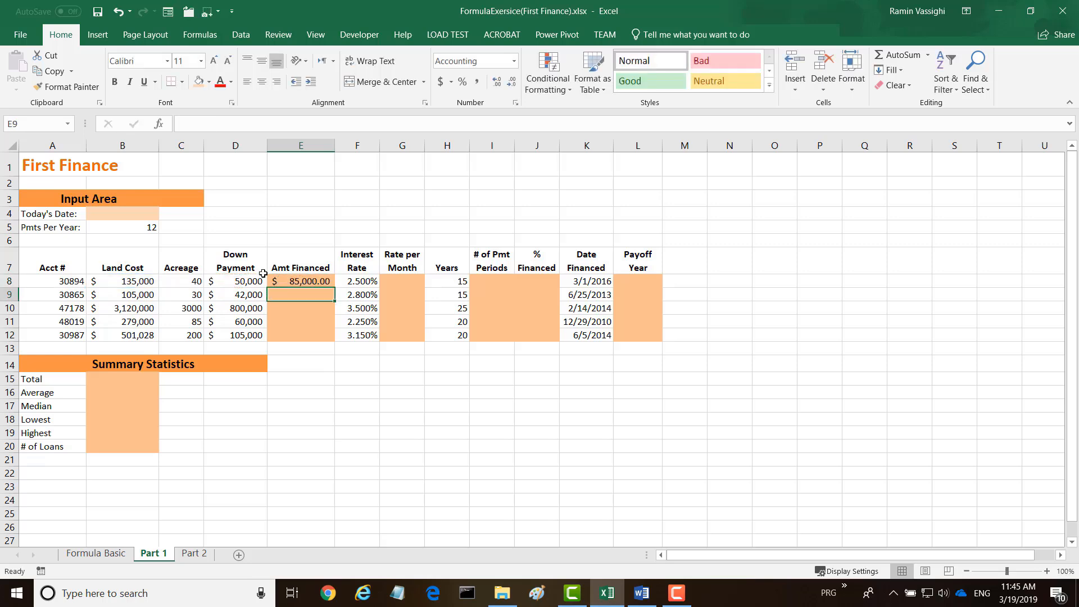
Copy the Amt Financed formula from E8 down through E12 for the remaining loans.
{"action": "left_click", "coordinate": [314, 281]}
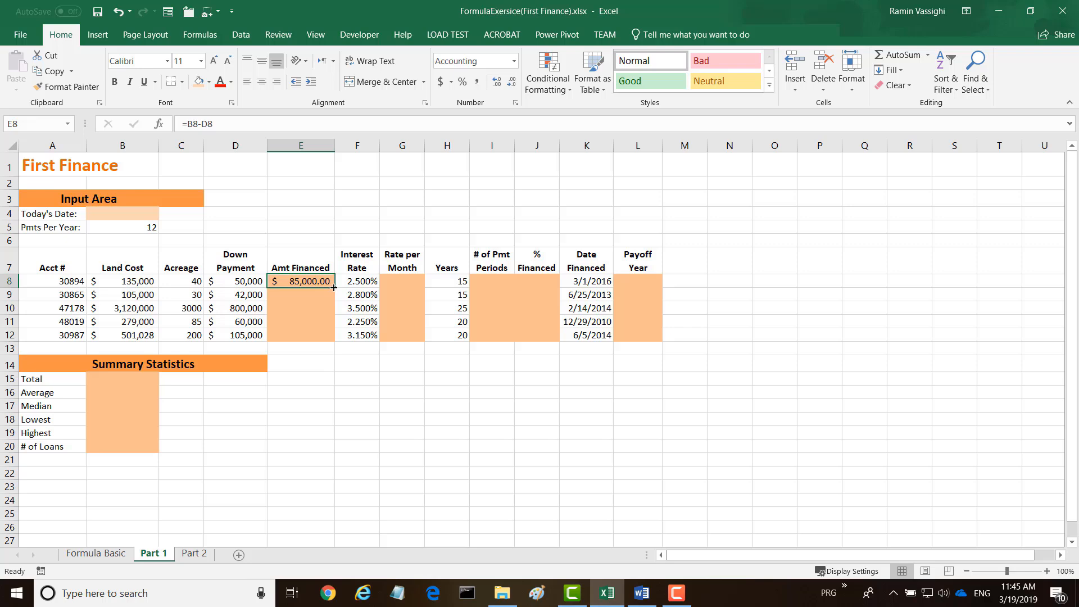
{"action": "left_click_drag", "start_coordinate": [334, 286], "coordinate": [333, 339]}
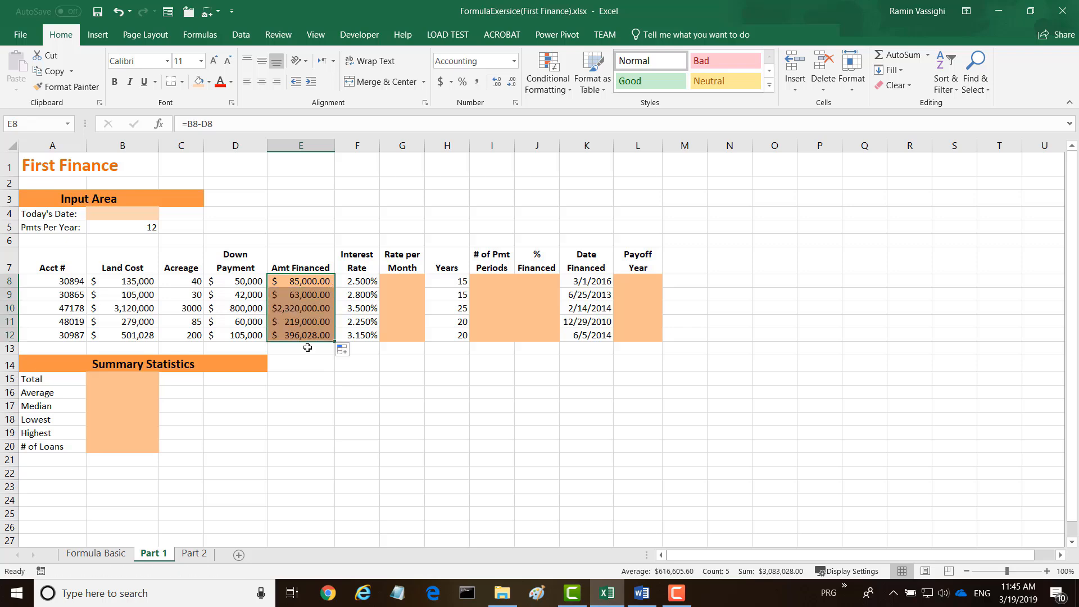
Calculate Rate per Month in G8 as interest rate divided by the fixed payments per year (=F8/$B$5) and fill it down to G12.
{"action": "left_click", "coordinate": [398, 280]}
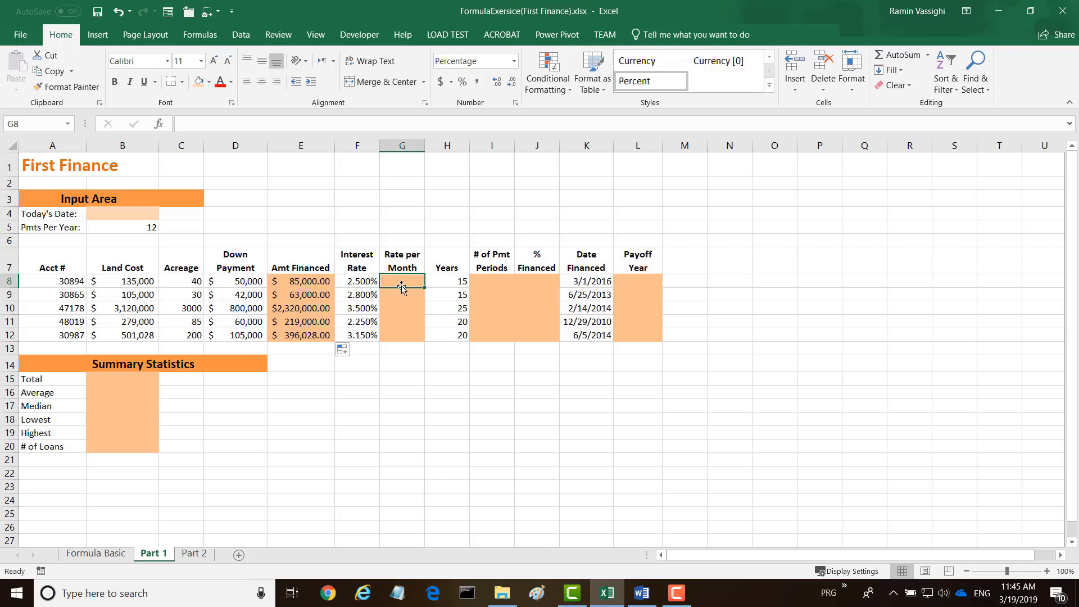
{"action": "type", "text": "="}
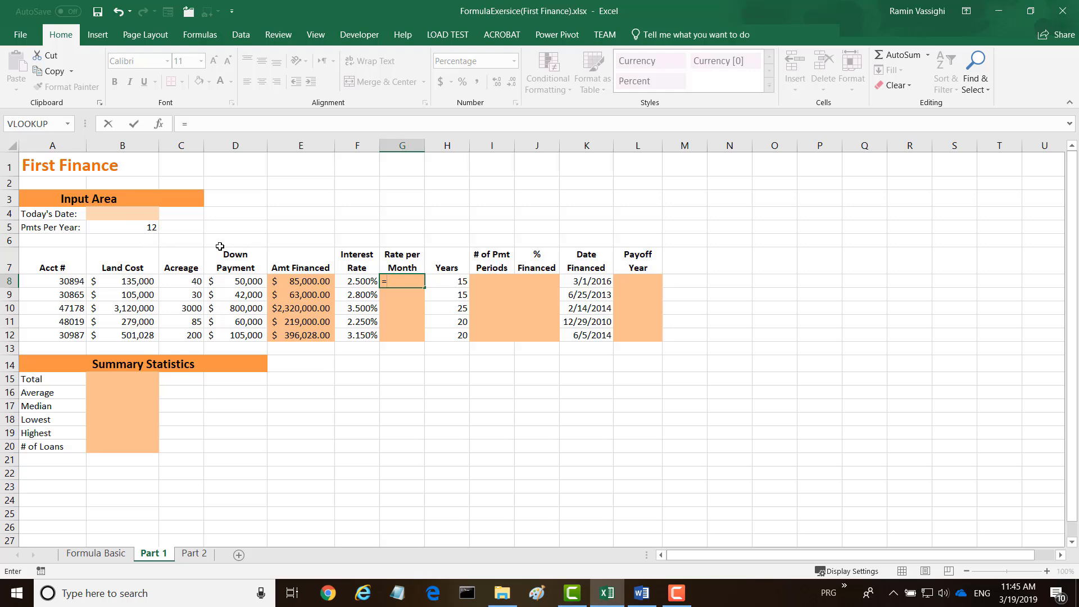
{"action": "left_click", "coordinate": [355, 281]}
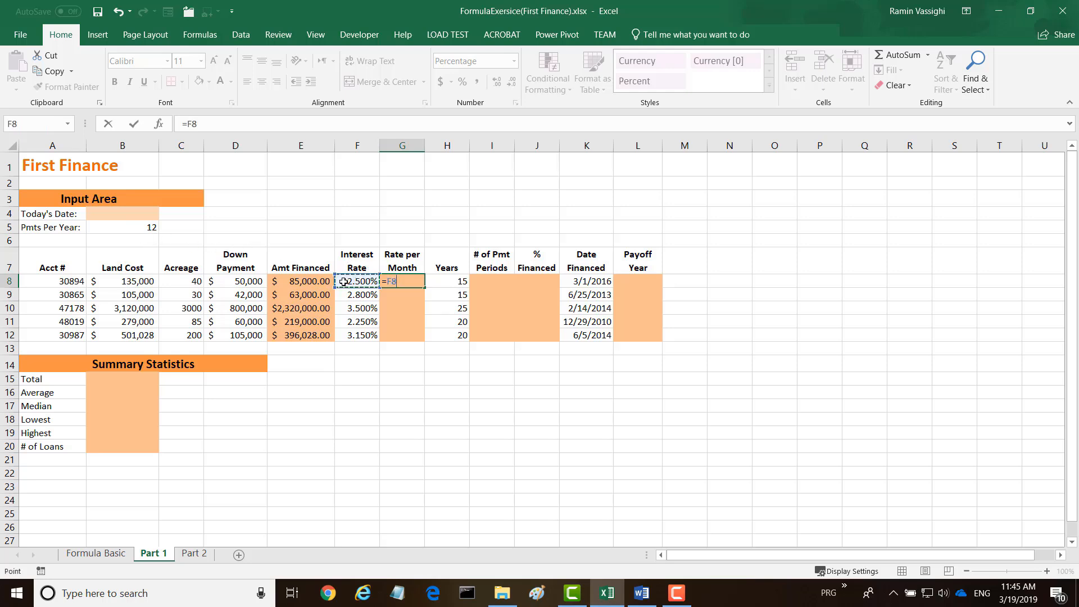
{"action": "type", "text": "/"}
{"action": "left_click", "coordinate": [129, 231]}
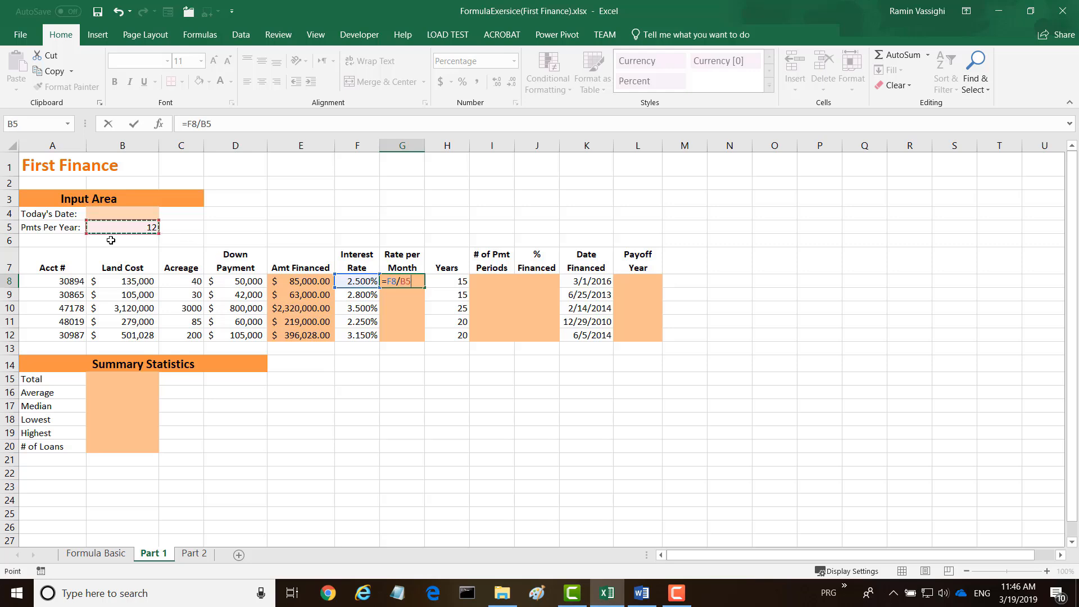
{"action": "key", "text": "F4"}
{"action": "key", "text": "Return"}
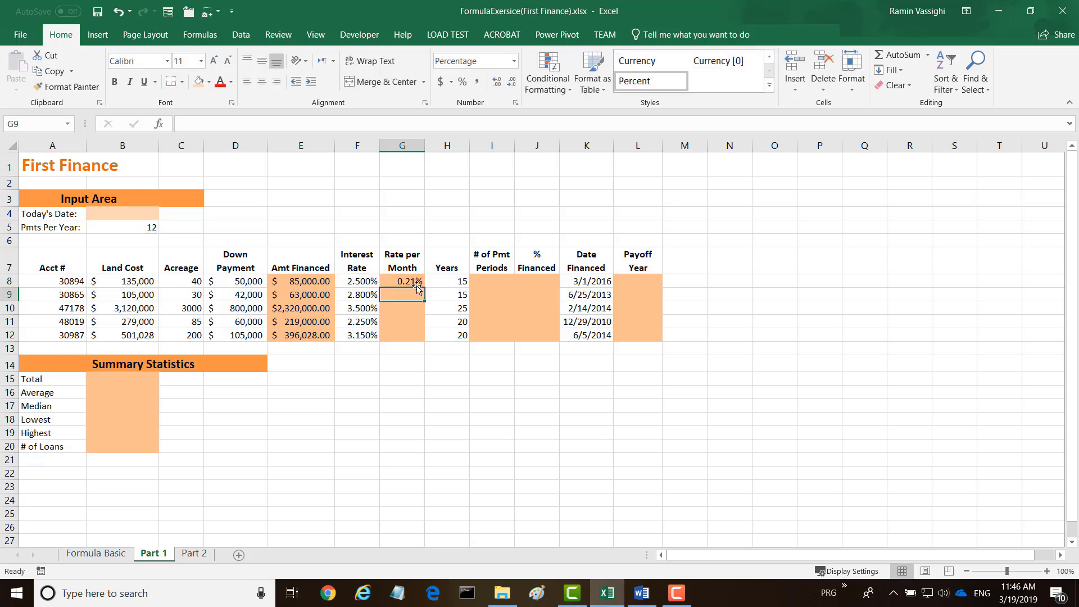
{"action": "left_click", "coordinate": [414, 283]}
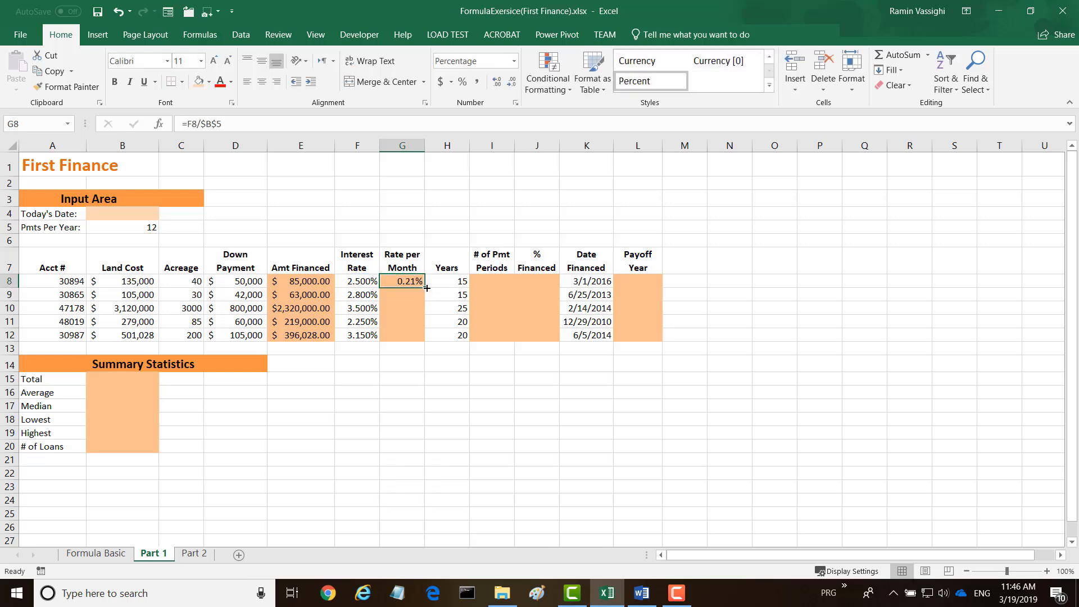
{"action": "double_click", "coordinate": [427, 288]}
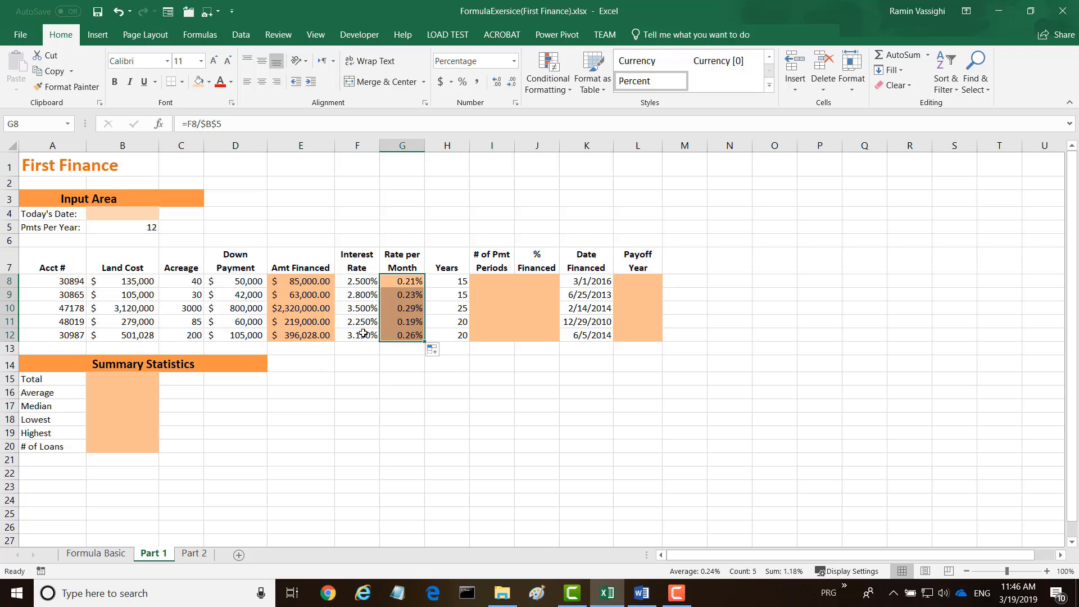
Calculate # of Pmt Periods in I8 as years times the fixed payments per year (=H8*$B$5) and fill it down to I12.
{"action": "left_click", "coordinate": [485, 283]}
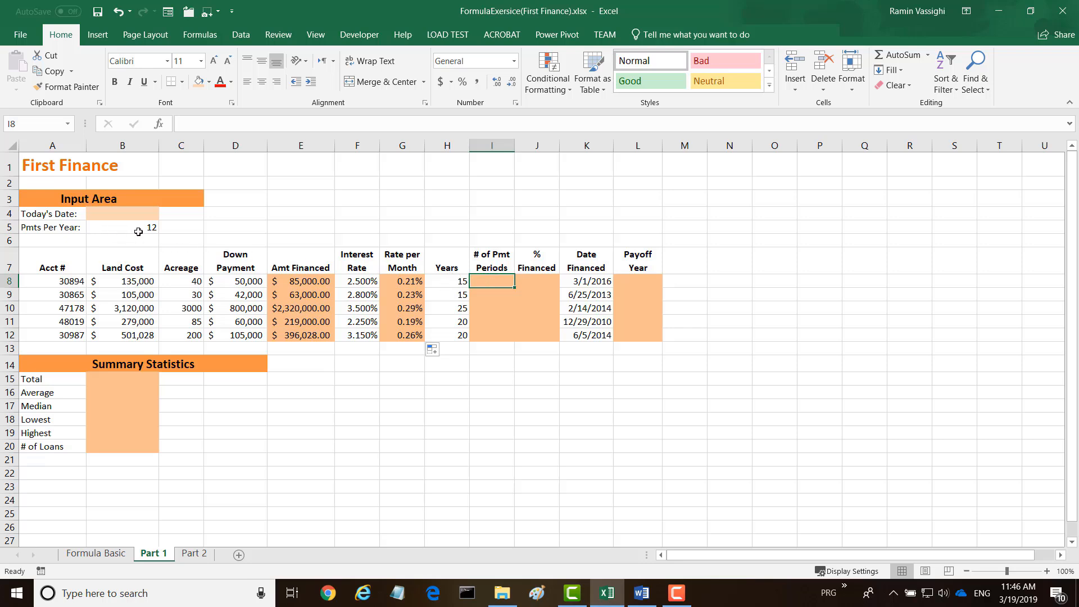
{"action": "left_click", "coordinate": [481, 282]}
{"action": "type", "text": "="}
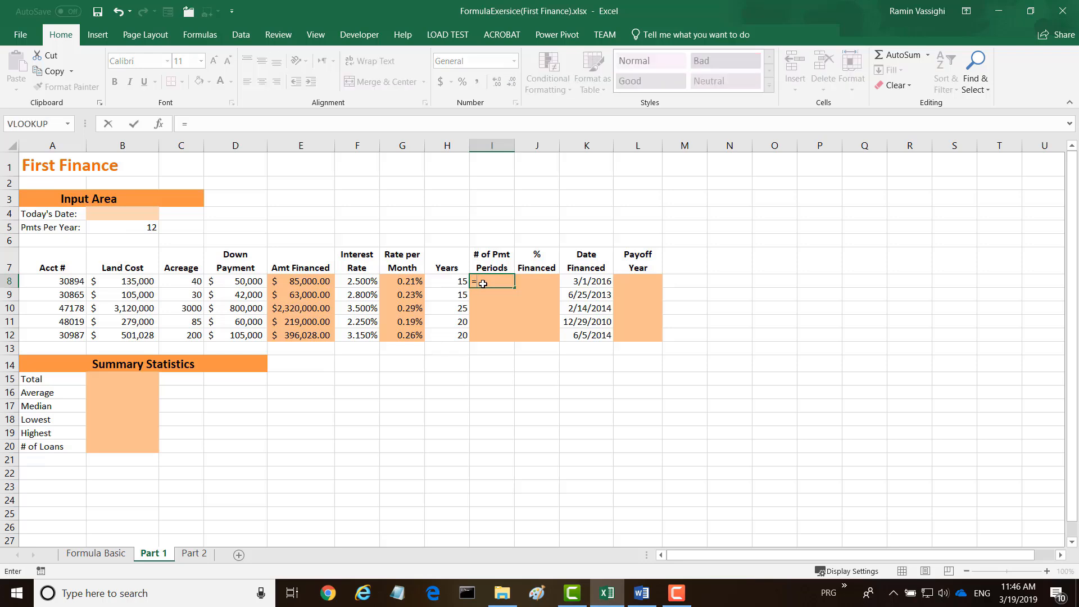
{"action": "left_click", "coordinate": [447, 282]}
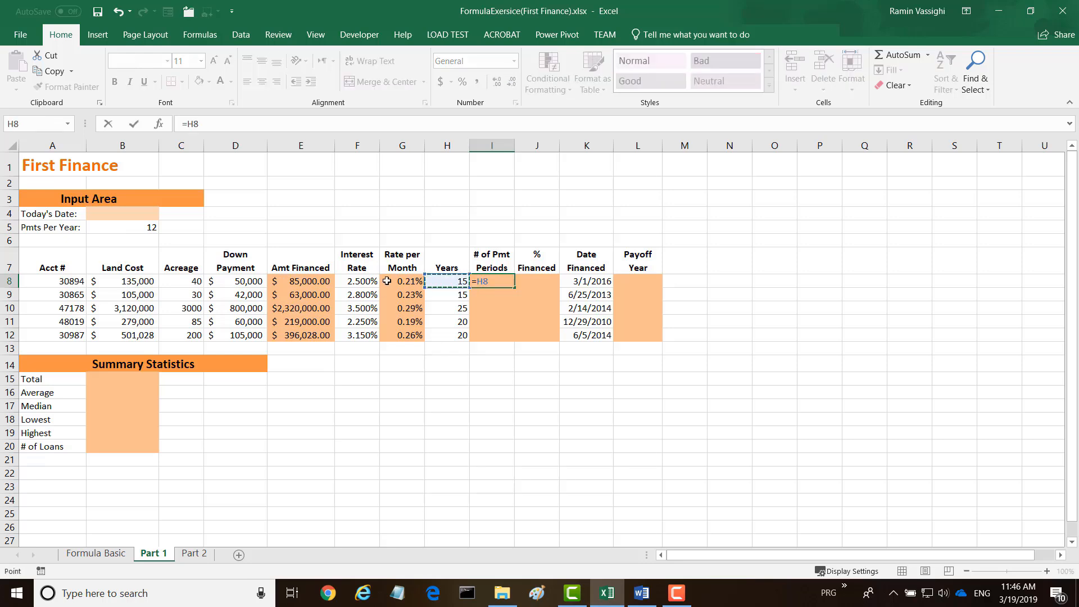
{"action": "left_click", "coordinate": [127, 228]}
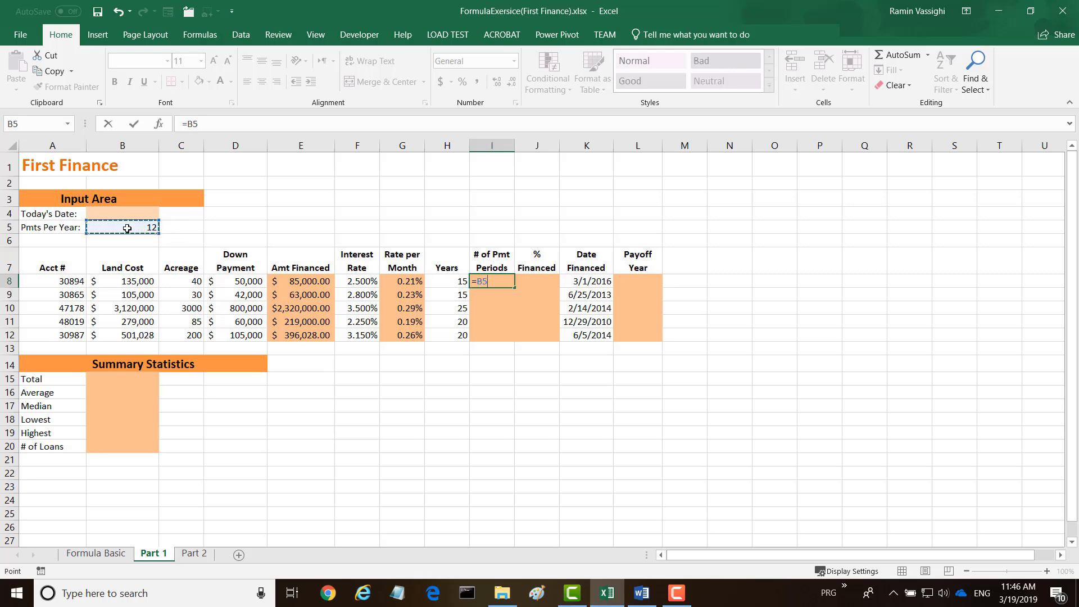
{"action": "left_click", "coordinate": [454, 284]}
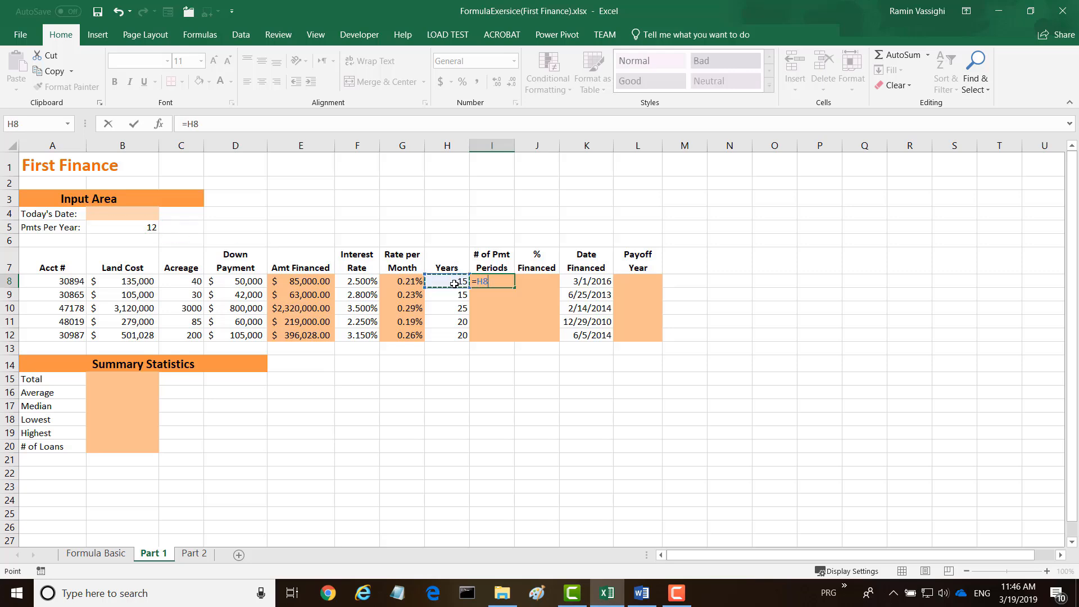
{"action": "type", "text": "*"}
{"action": "left_click", "coordinate": [139, 230]}
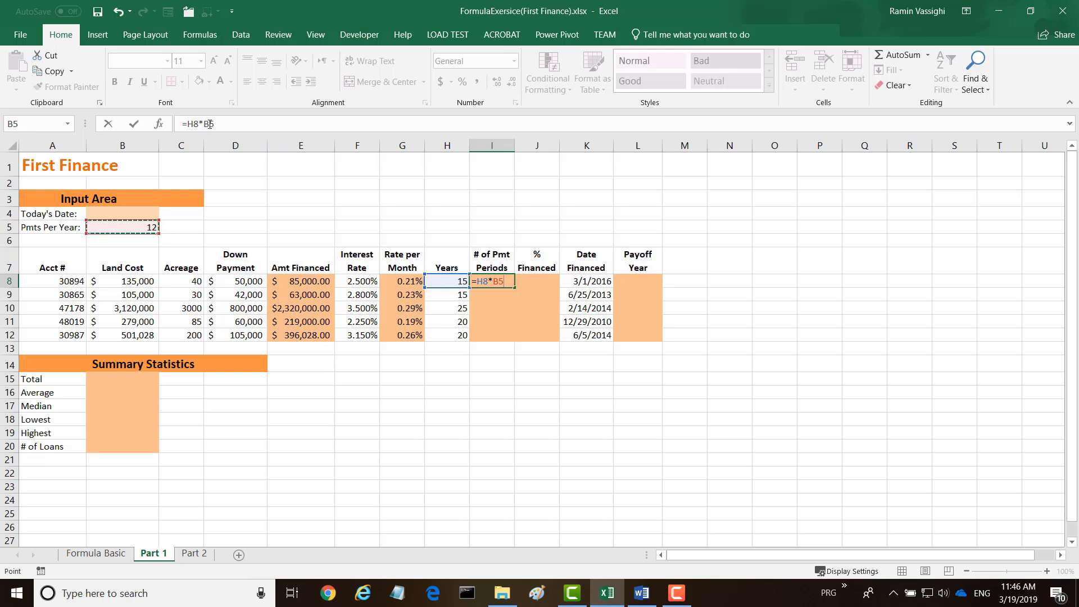
{"action": "left_click", "coordinate": [261, 125]}
{"action": "key", "text": "F4"}
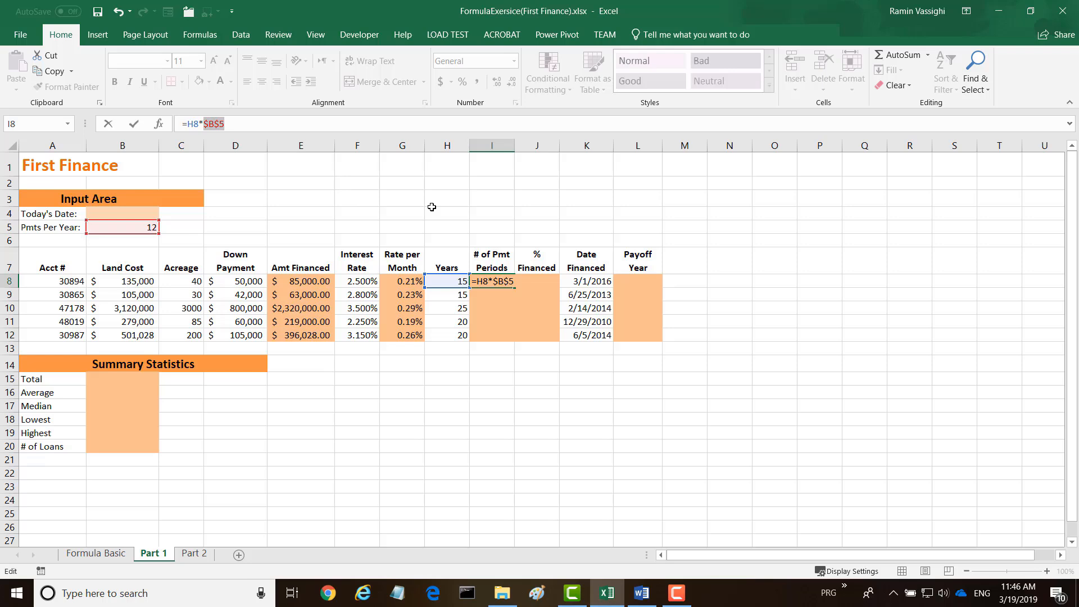
{"action": "key", "text": "Return"}
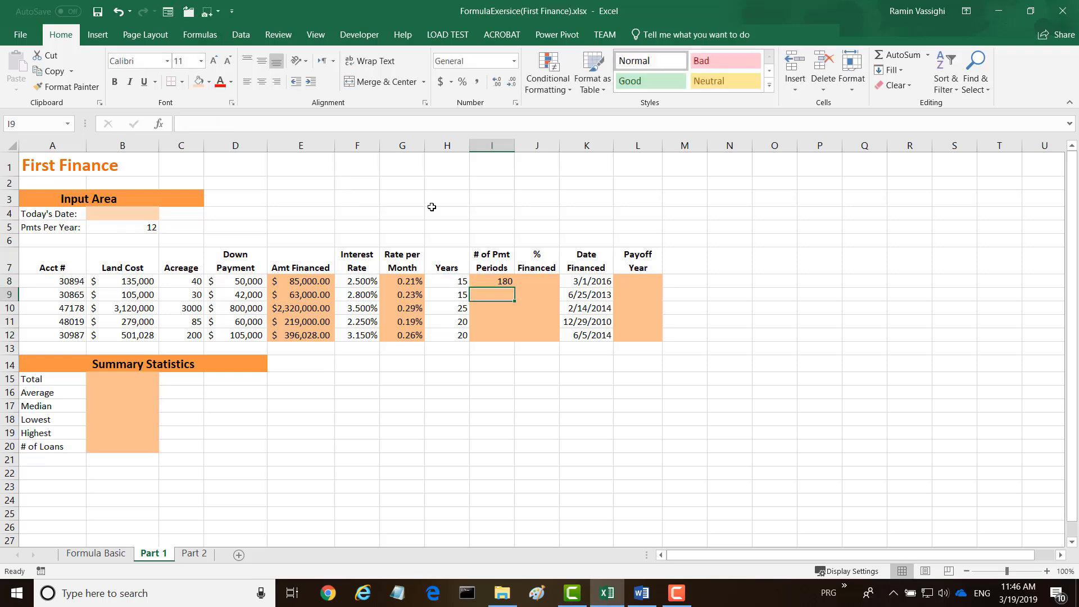
{"action": "left_click", "coordinate": [486, 281]}
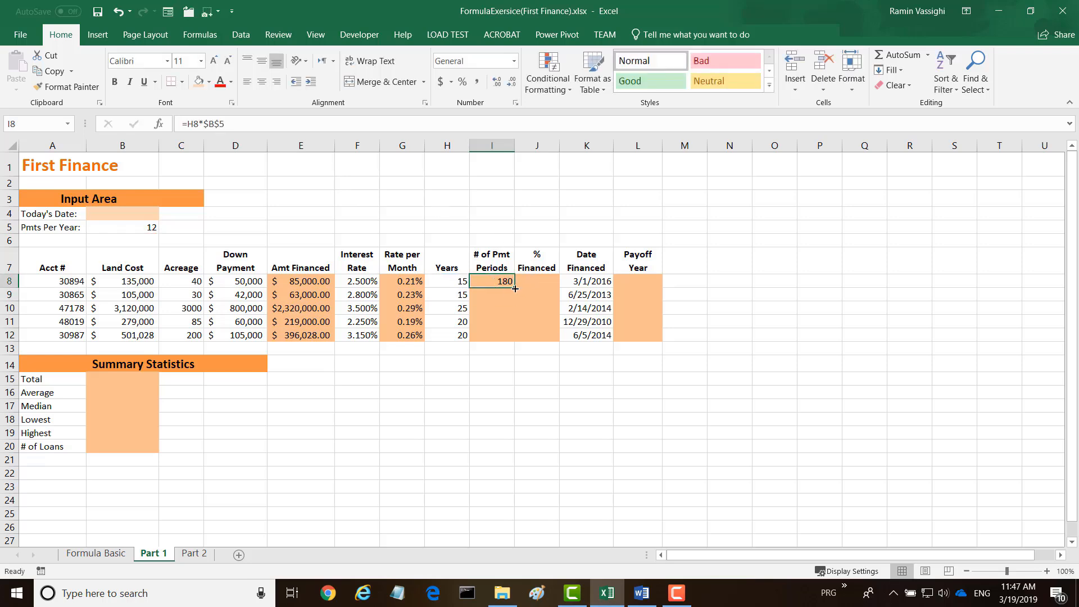
{"action": "double_click", "coordinate": [515, 287]}
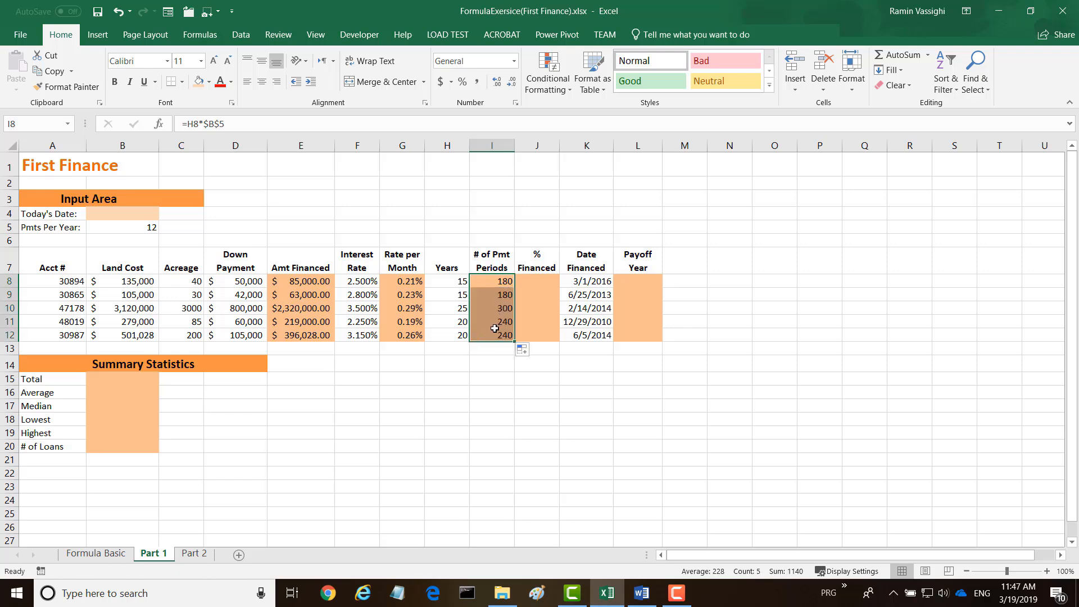
Calculate % Financed in J8 as amount financed divided by land cost (=E8/B8) and fill it down to J12.
{"action": "left_click", "coordinate": [538, 280]}
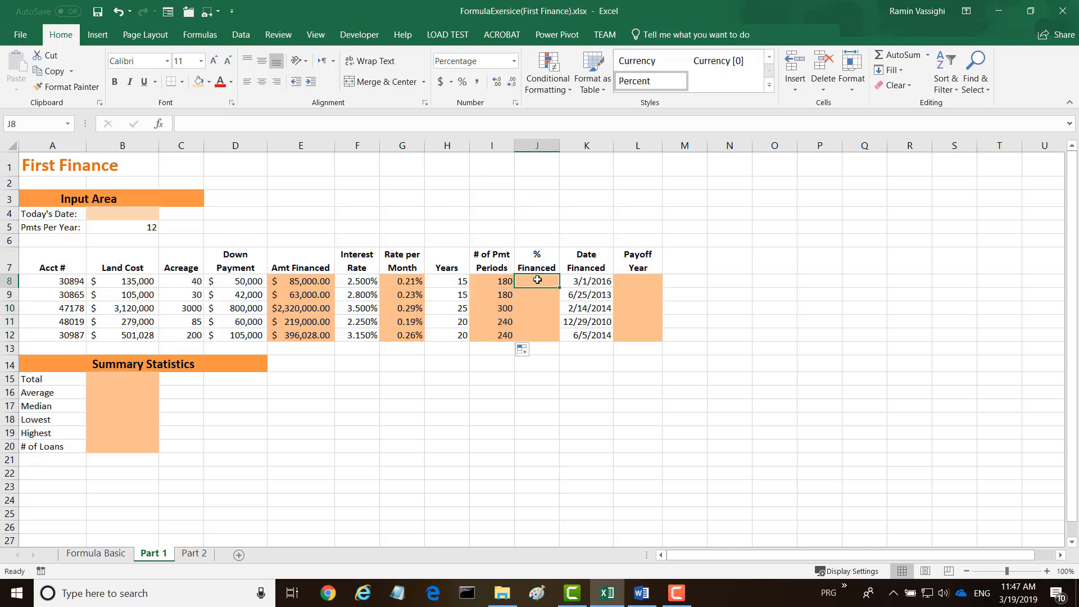
{"action": "type", "text": "="}
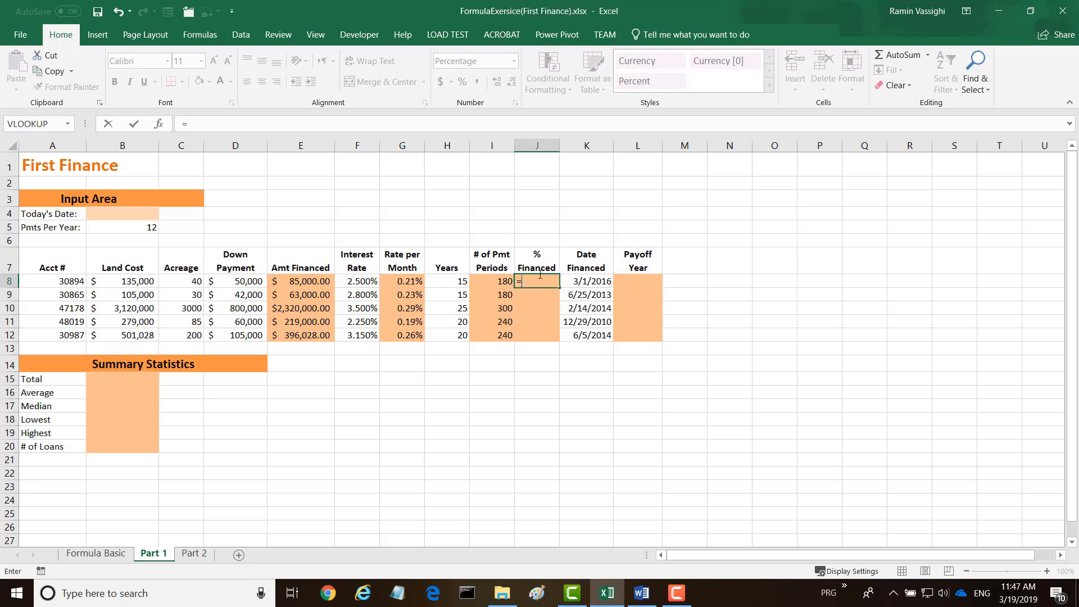
{"action": "left_click", "coordinate": [307, 283]}
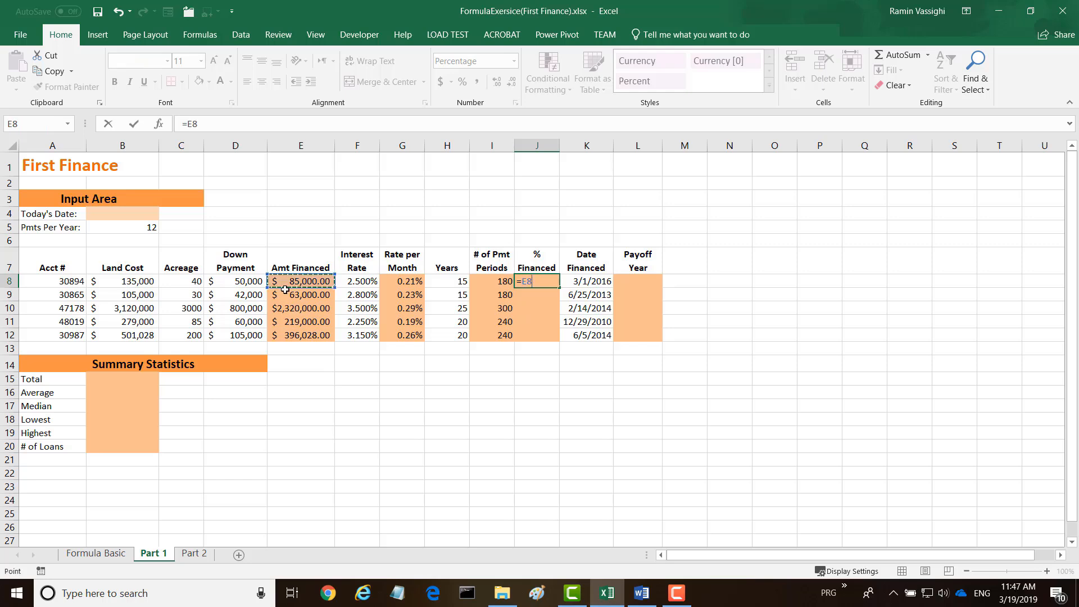
{"action": "type", "text": "/"}
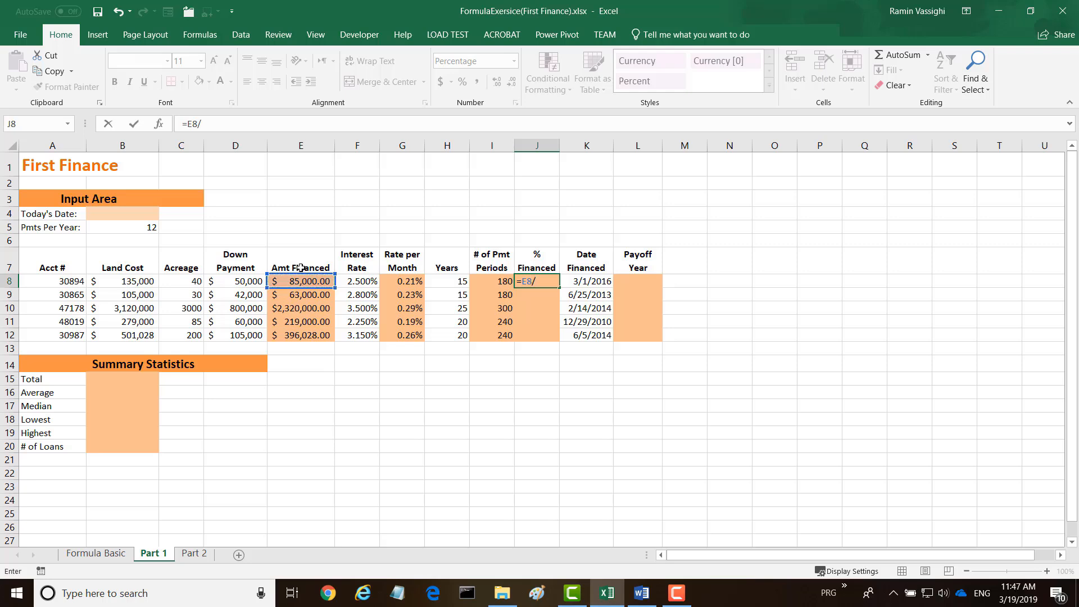
{"action": "left_click", "coordinate": [137, 282]}
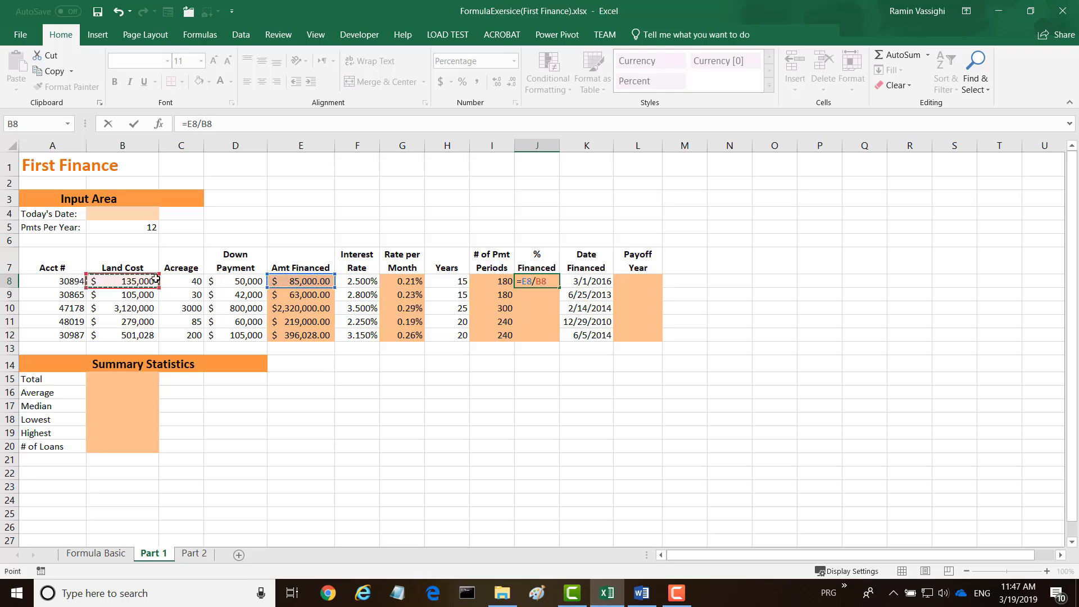
{"action": "key", "text": "ctrl+Return"}
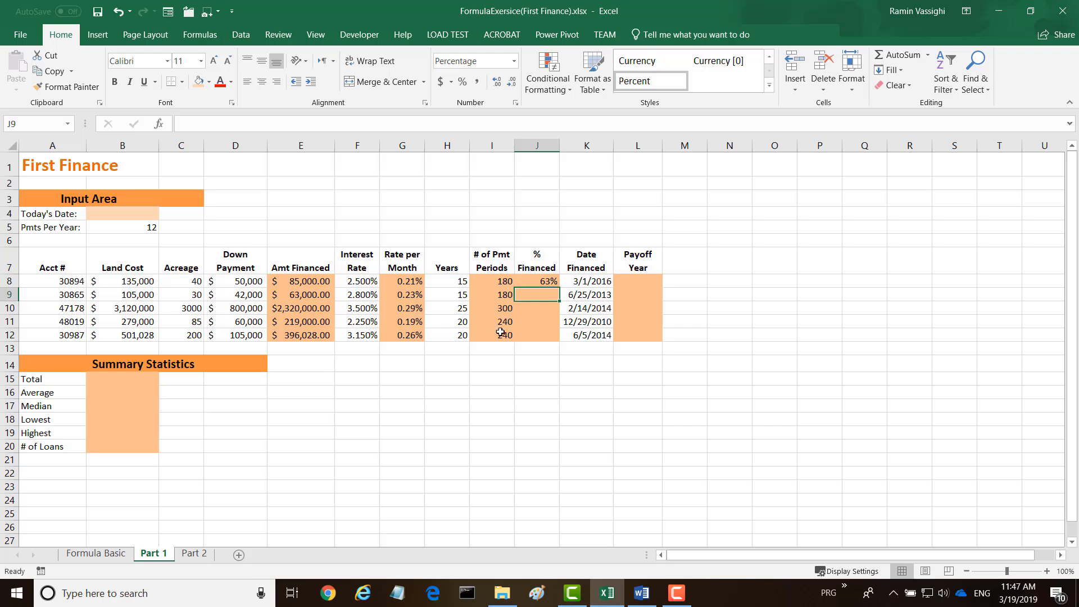
{"action": "left_click", "coordinate": [534, 282]}
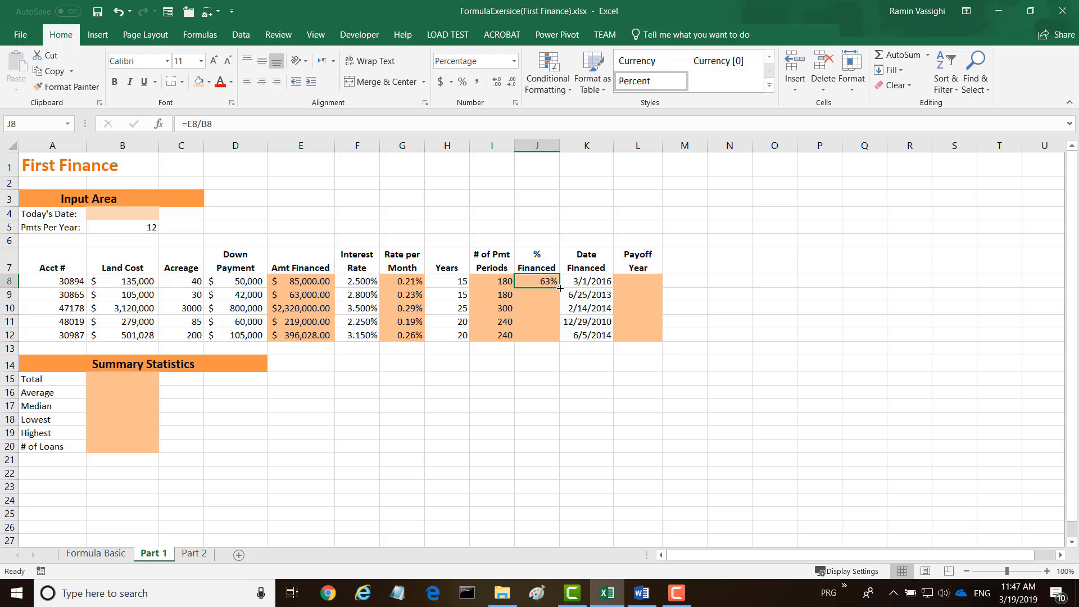
{"action": "double_click", "coordinate": [560, 286]}
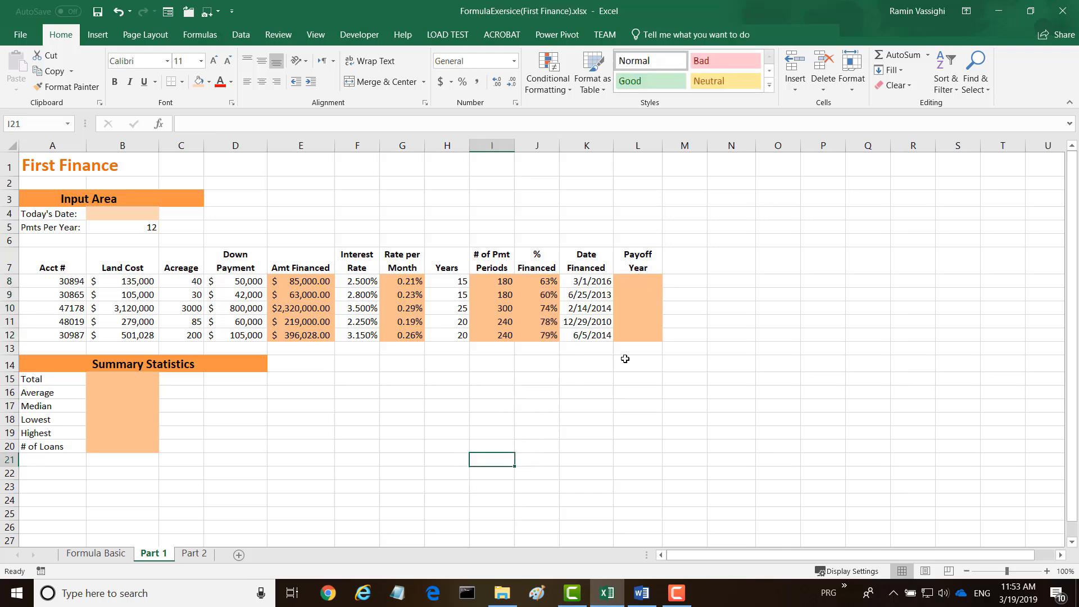
Calculate Payoff Year in L8 as the year of the financing date plus the loan years (=Year(K8)+H8).
{"action": "left_click", "coordinate": [634, 280]}
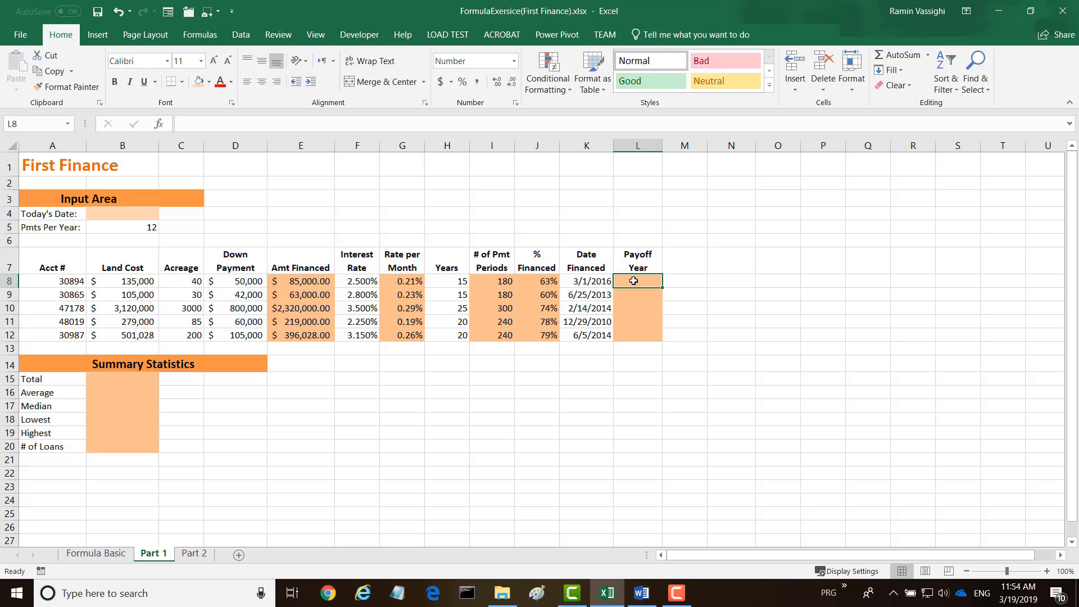
{"action": "type", "text": "="}
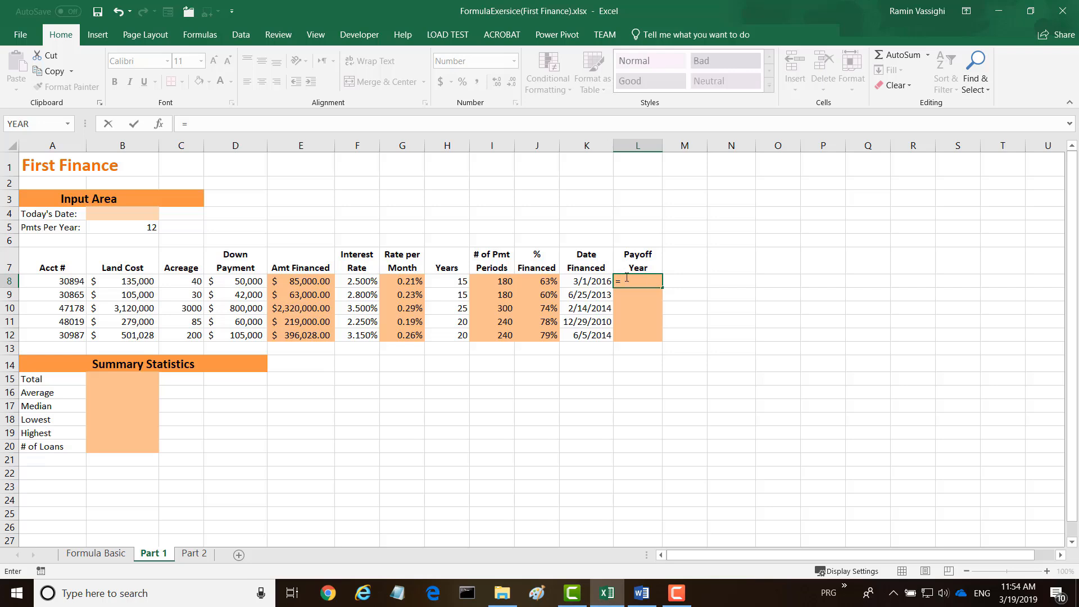
{"action": "type", "text": "Year"}
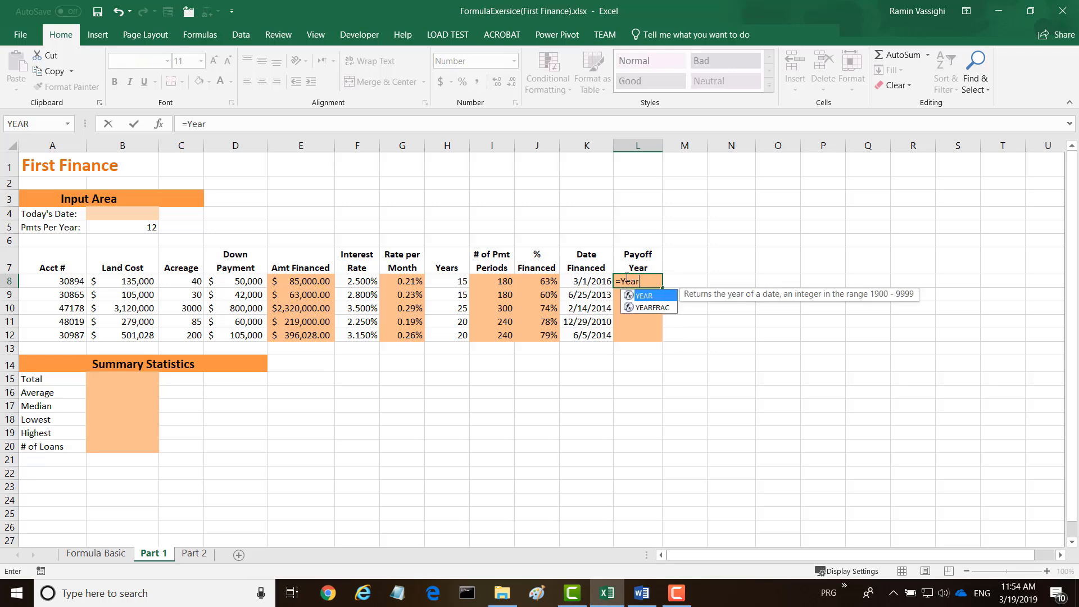
{"action": "type", "text": "("}
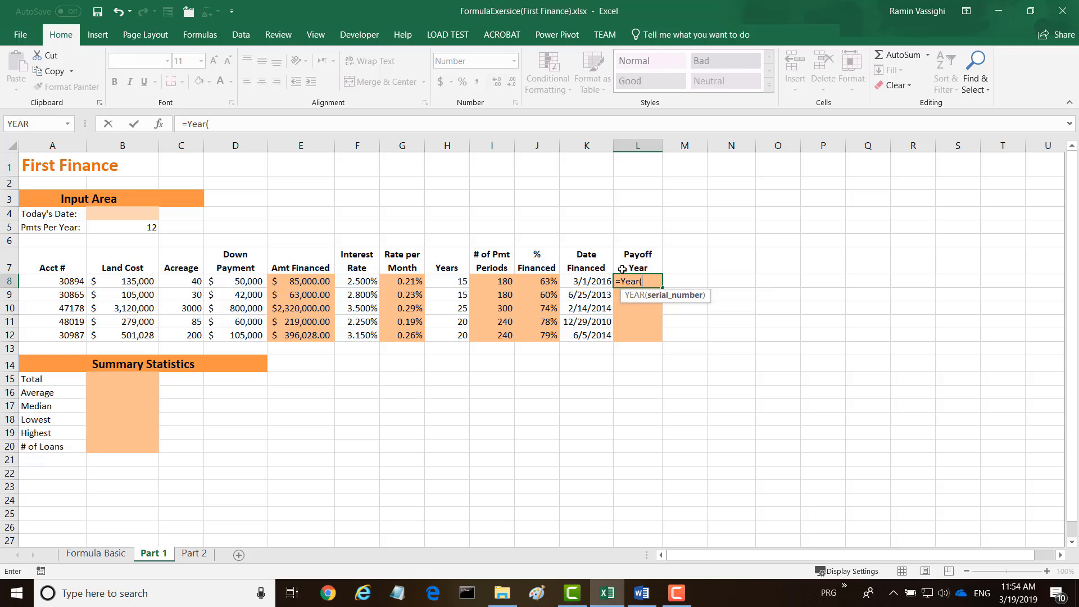
{"action": "left_click", "coordinate": [595, 281]}
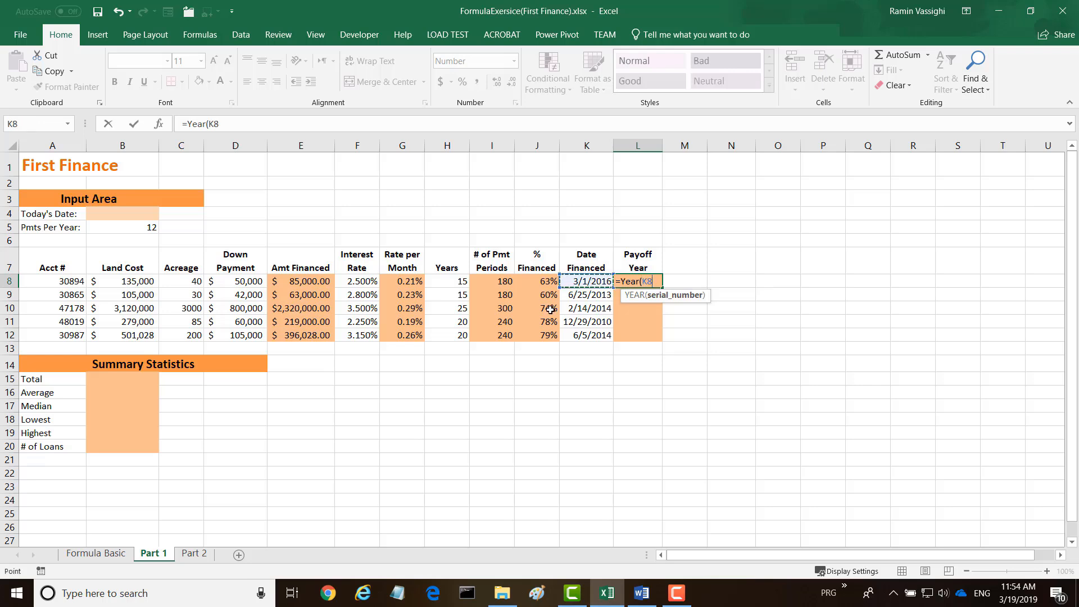
{"action": "type", "text": ")+"}
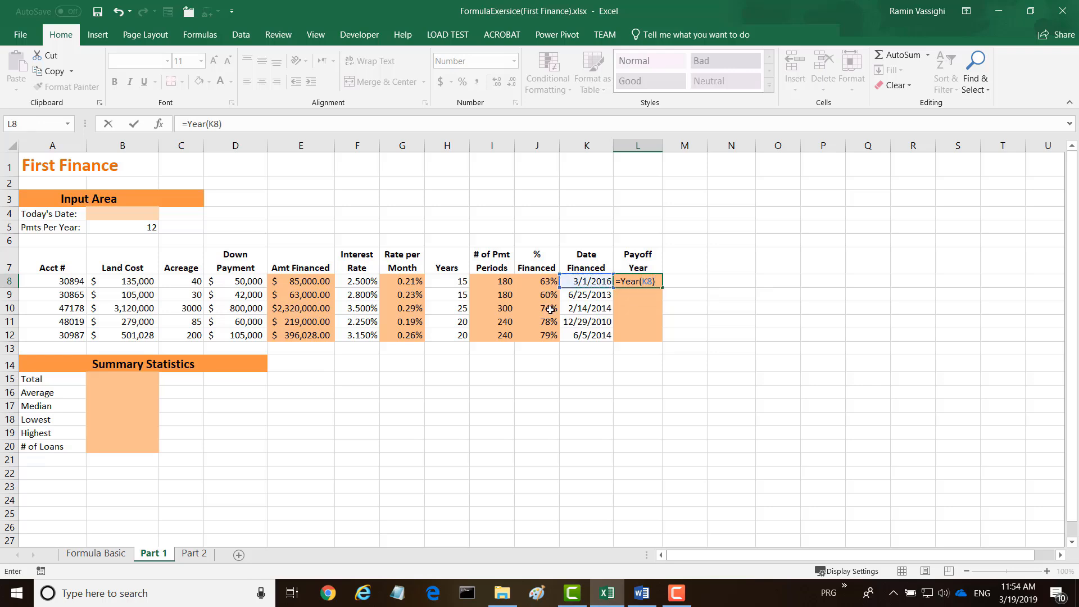
{"action": "left_click", "coordinate": [460, 281]}
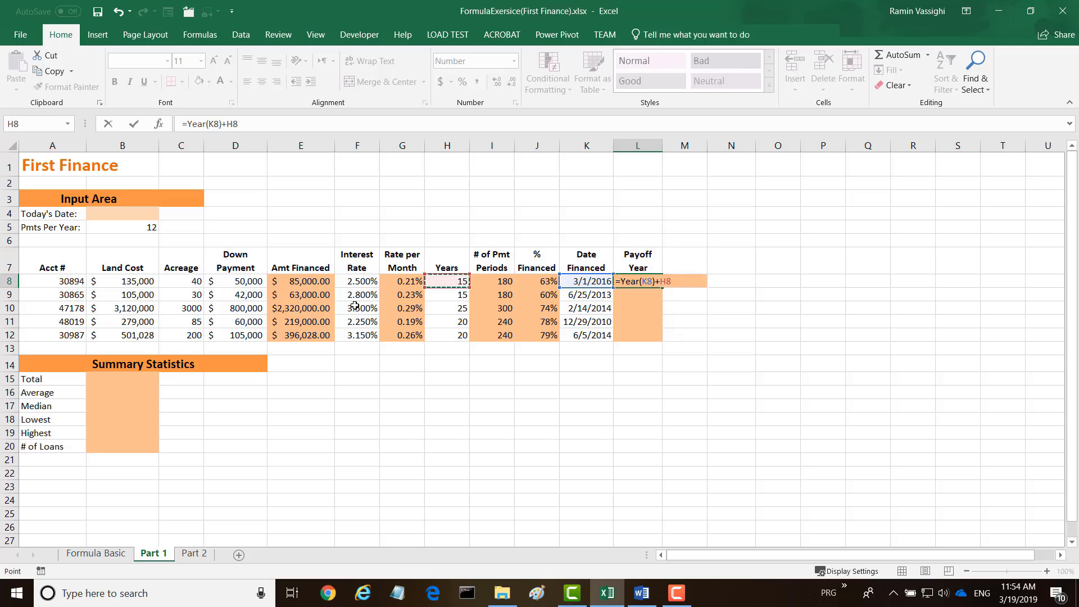
{"action": "key", "text": "Return"}
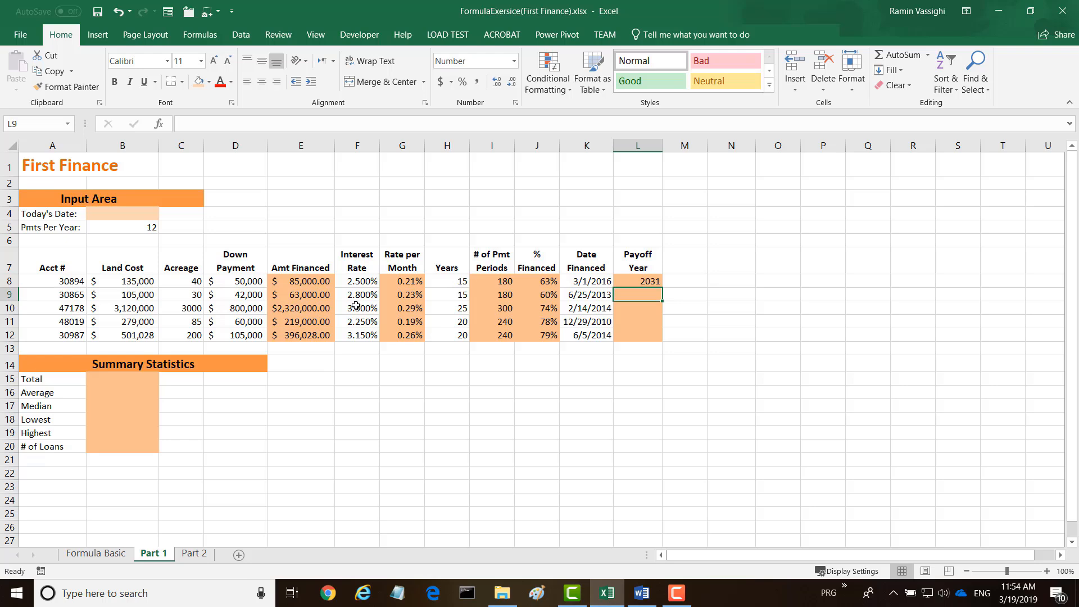
Fill the Payoff Year formula from L8 down to L12.
{"action": "left_click", "coordinate": [639, 283]}
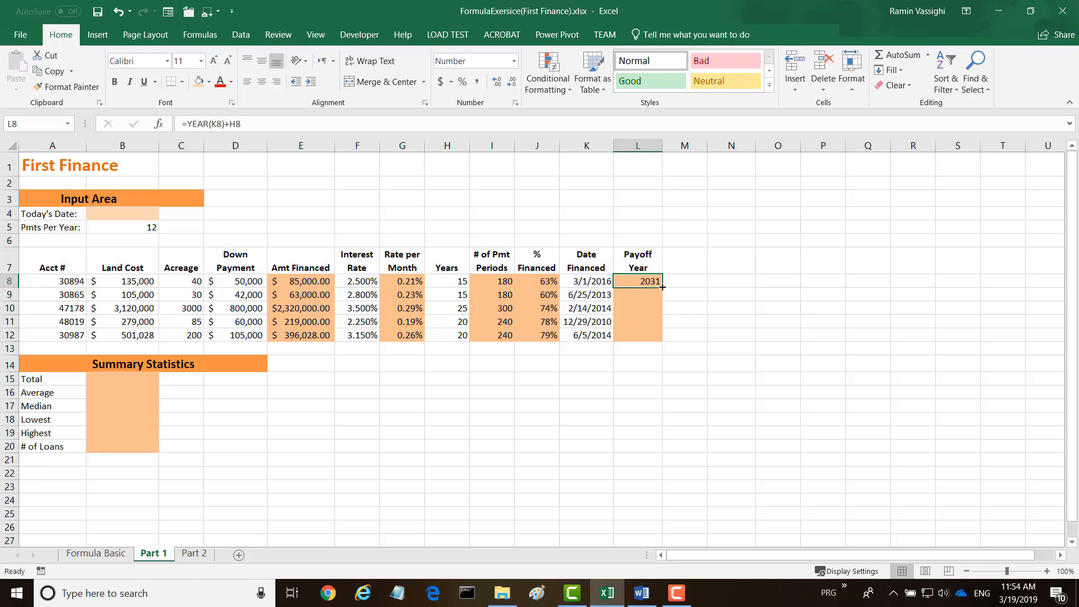
{"action": "left_click_drag", "start_coordinate": [662, 287], "coordinate": [662, 338]}
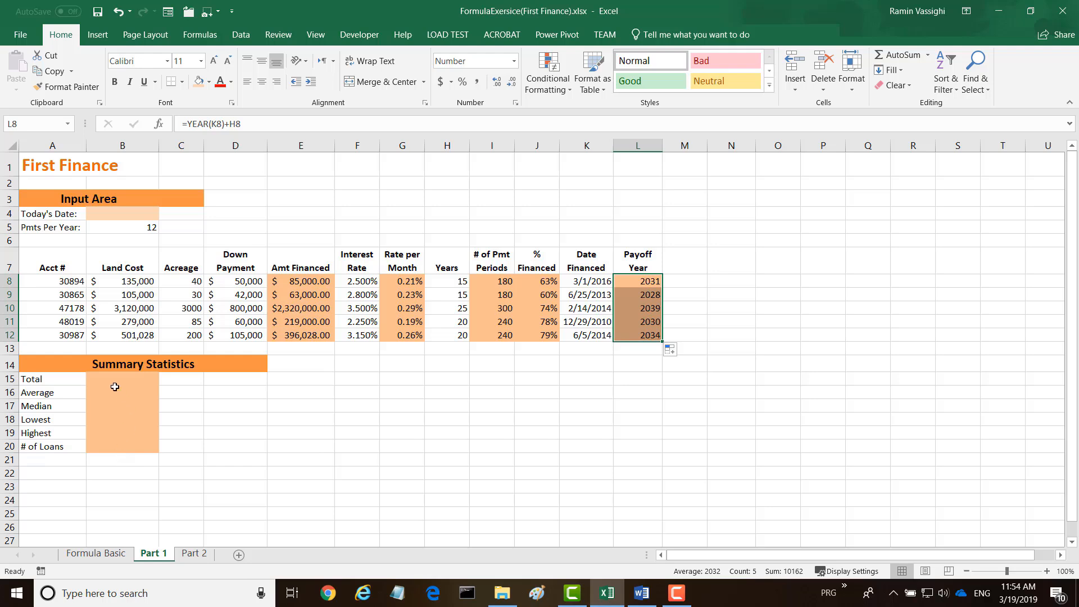
Shade the Down Payment summary cells D15:D20 with the light orange fill color.
{"action": "left_click", "coordinate": [102, 378]}
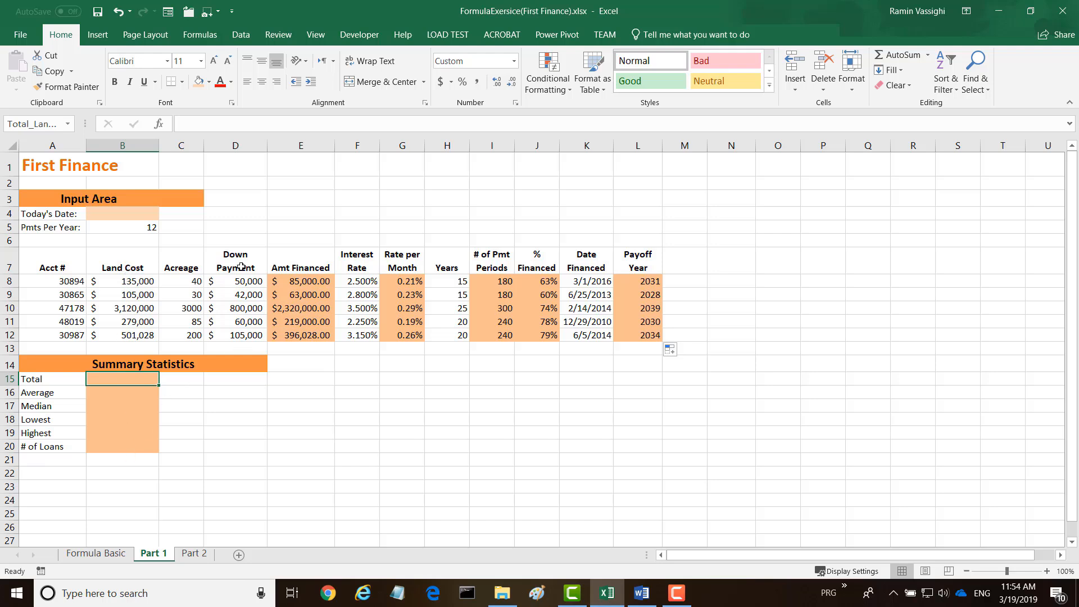
{"action": "left_click_drag", "start_coordinate": [232, 381], "coordinate": [224, 448]}
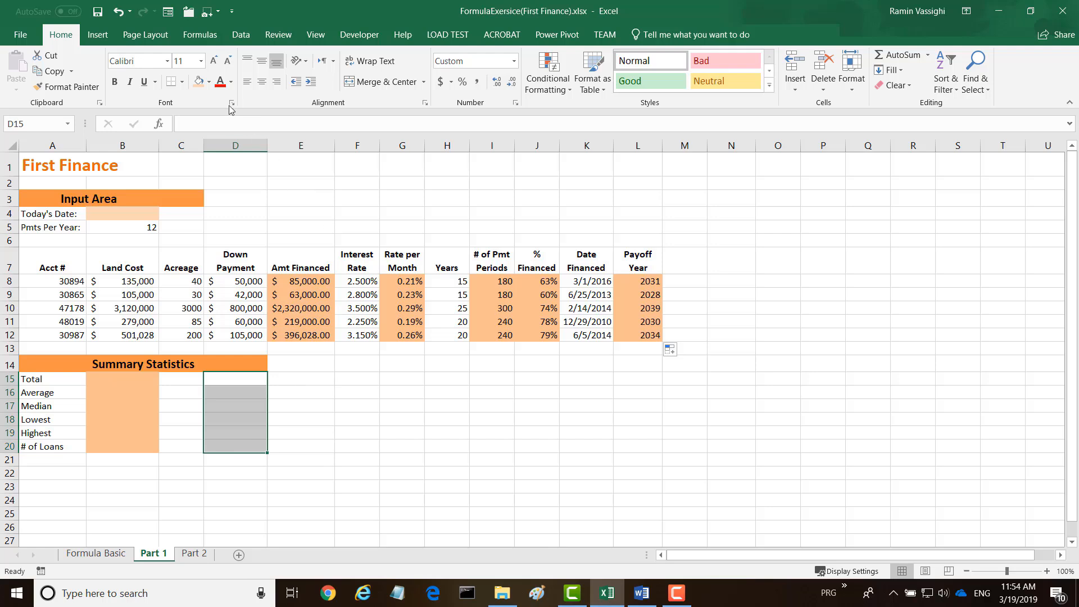
{"action": "left_click", "coordinate": [199, 83]}
Calculate the total land cost in B15 with =sum(B8:B12).
{"action": "left_click", "coordinate": [135, 380]}
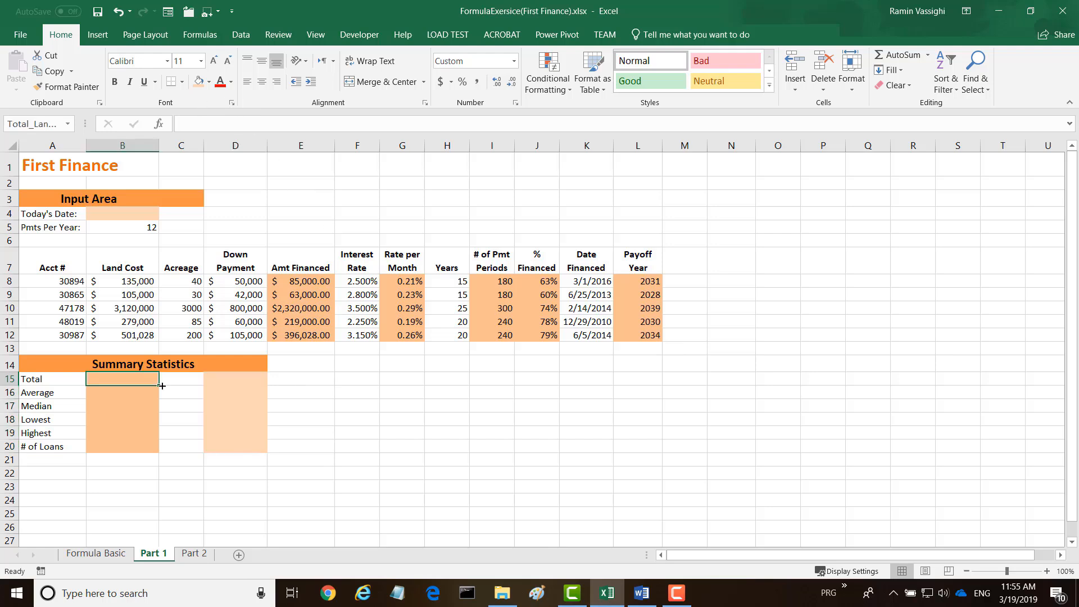
{"action": "type", "text": "="}
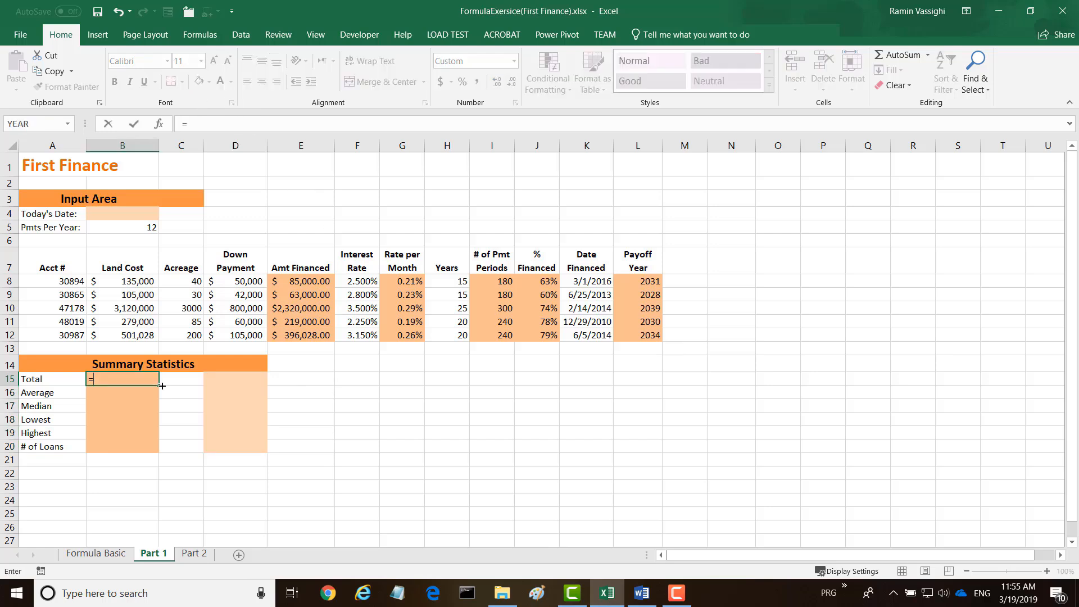
{"action": "type", "text": "sum("}
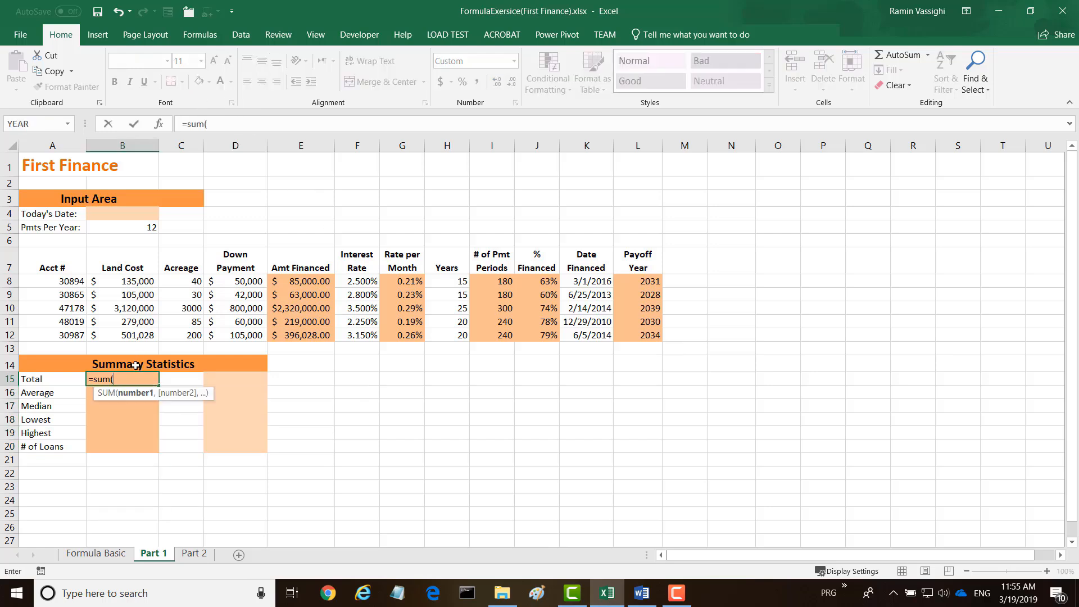
{"action": "left_click_drag", "start_coordinate": [127, 280], "coordinate": [114, 337]}
{"action": "type", "text": ")"}
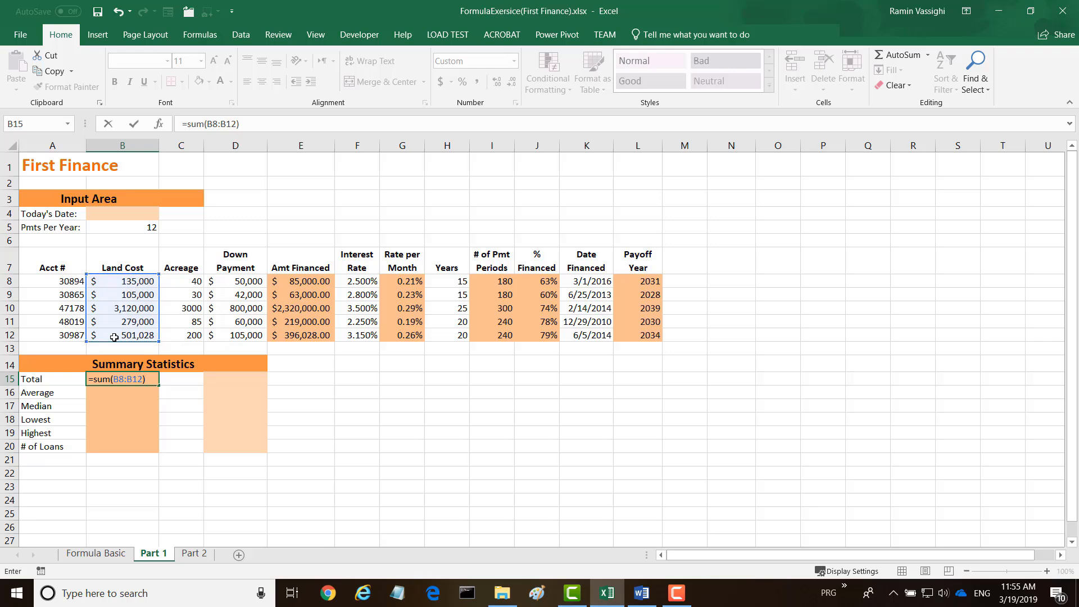
{"action": "key", "text": "Return"}
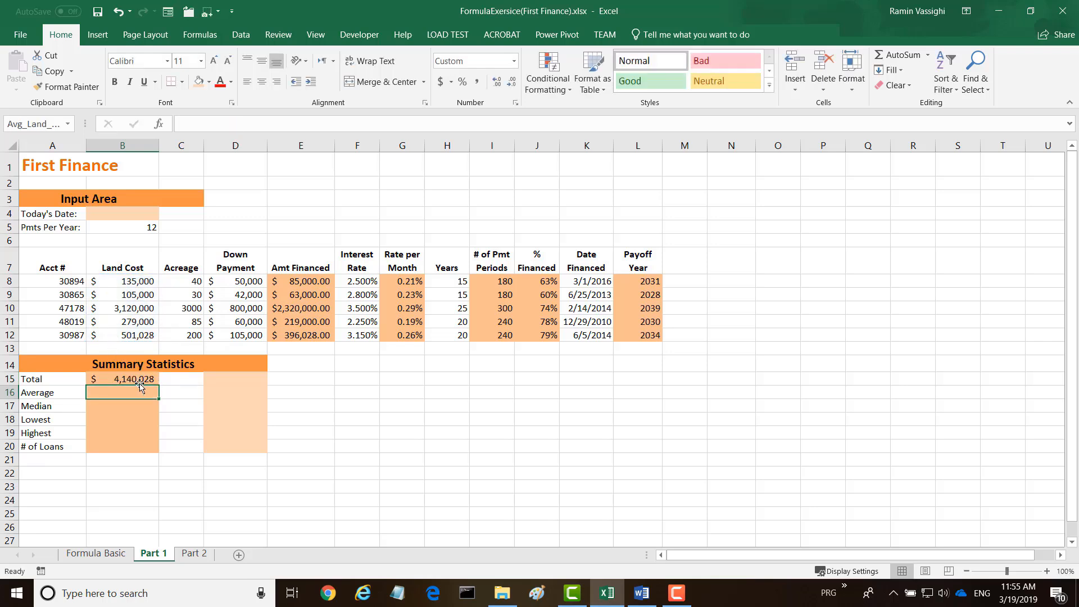
Calculate the total down payment in D15 with =sum(D8:D12).
{"action": "left_click", "coordinate": [235, 379]}
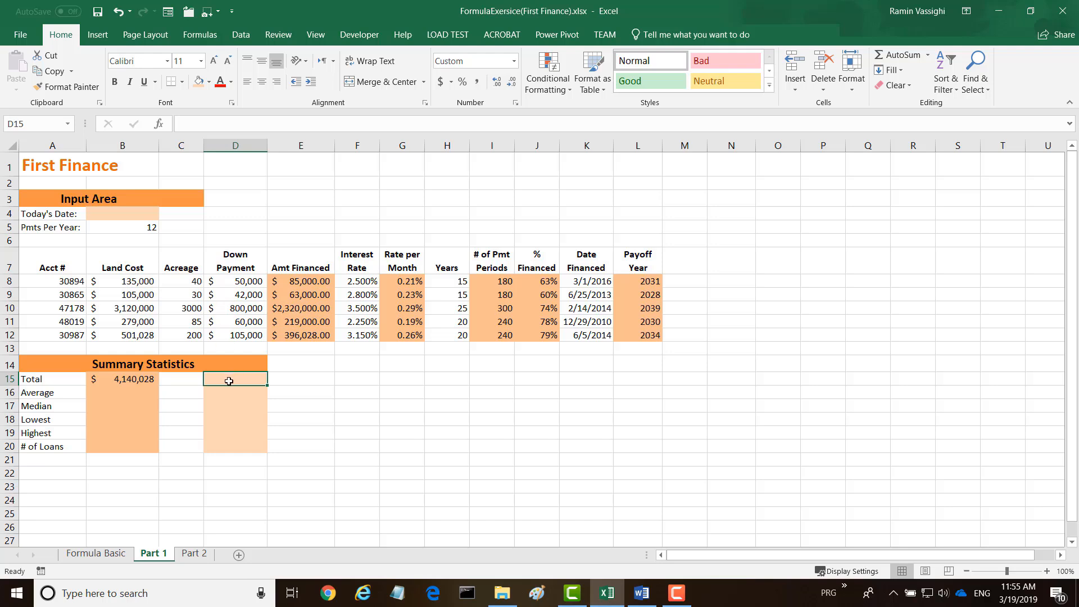
{"action": "type", "text": "=sum("}
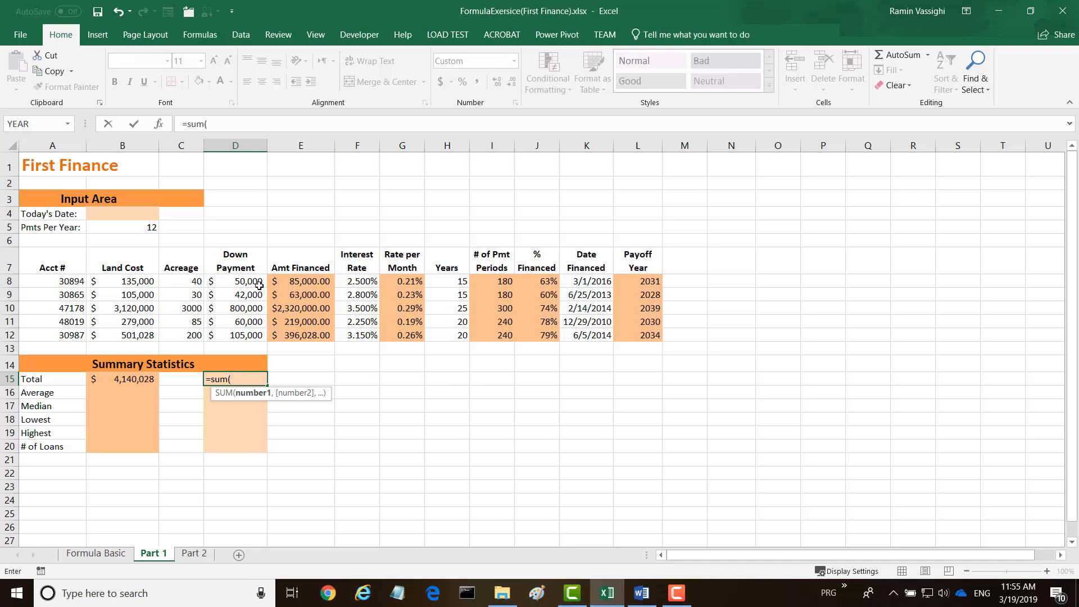
{"action": "left_click_drag", "start_coordinate": [251, 282], "coordinate": [239, 333]}
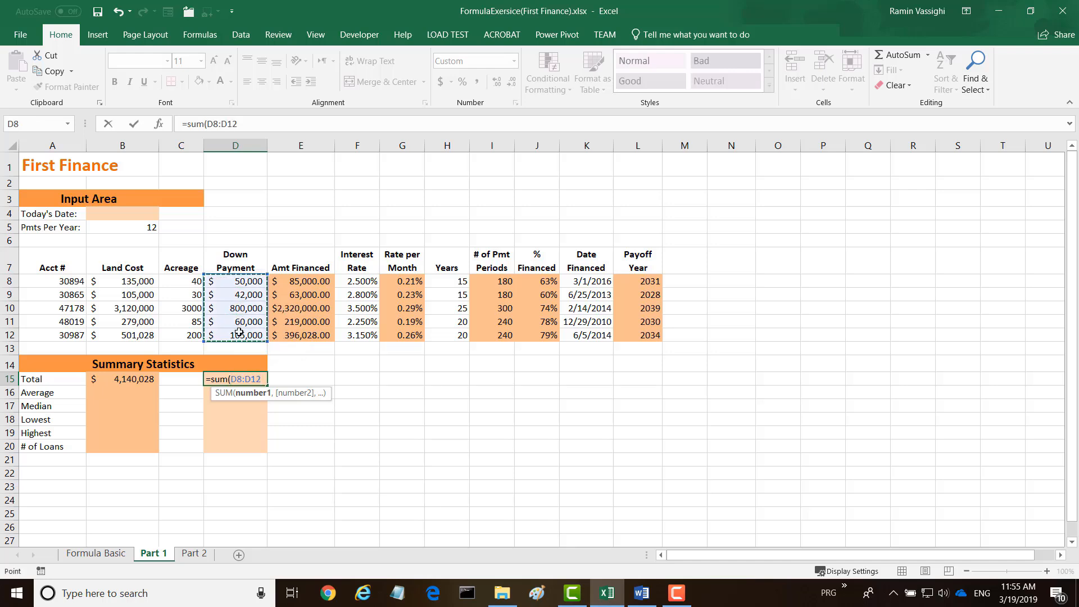
{"action": "type", "text": ")"}
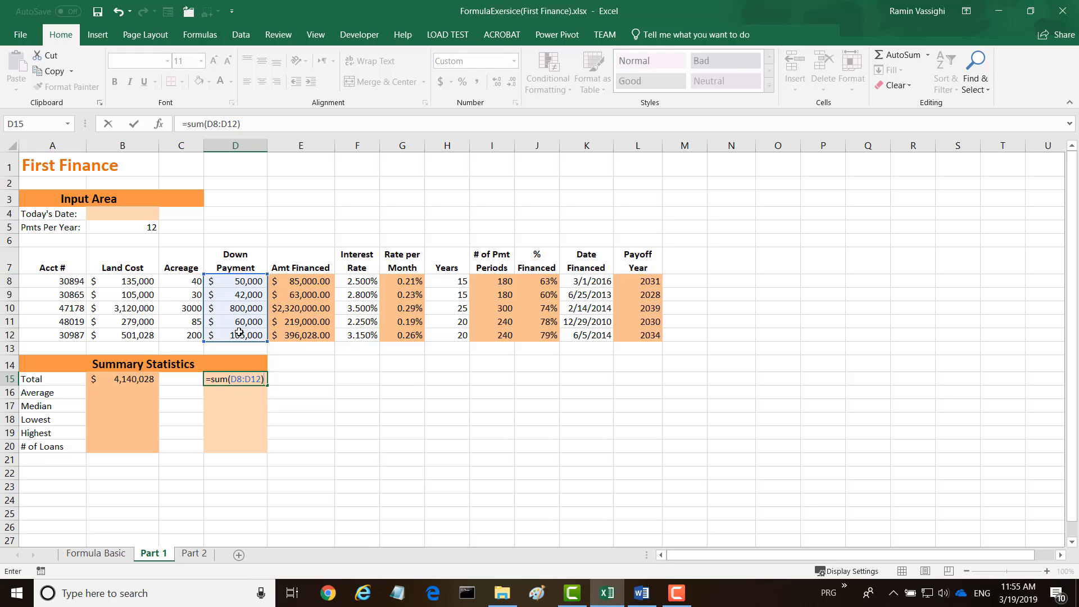
{"action": "key", "text": "Return"}
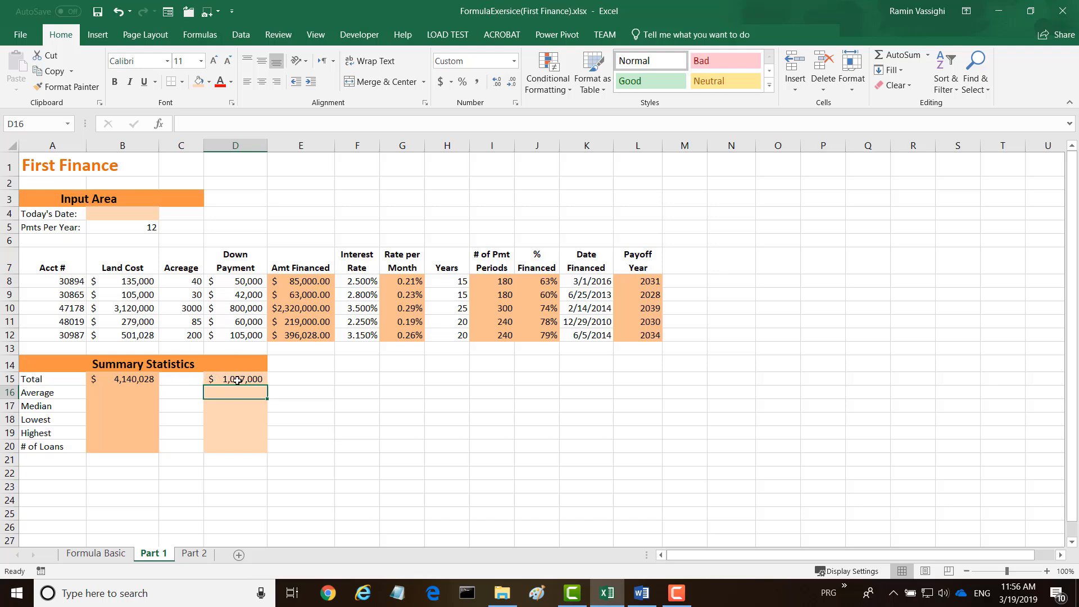
Calculate the average land cost in B16, finding the AVERAGE function through the function search and using the range B8:B12.
{"action": "left_click", "coordinate": [96, 391]}
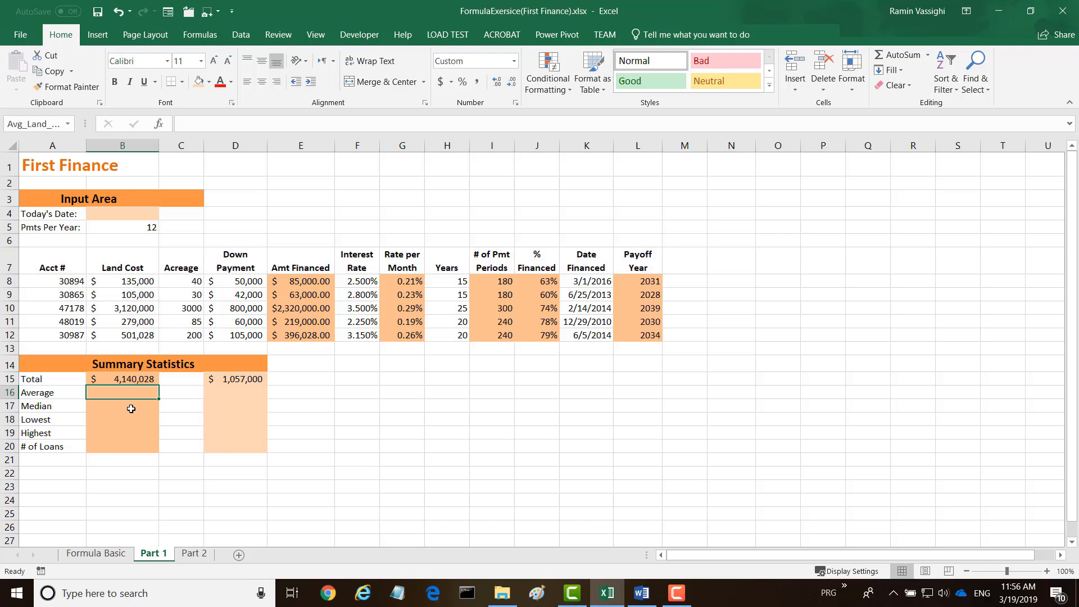
{"action": "type", "text": "=Average"}
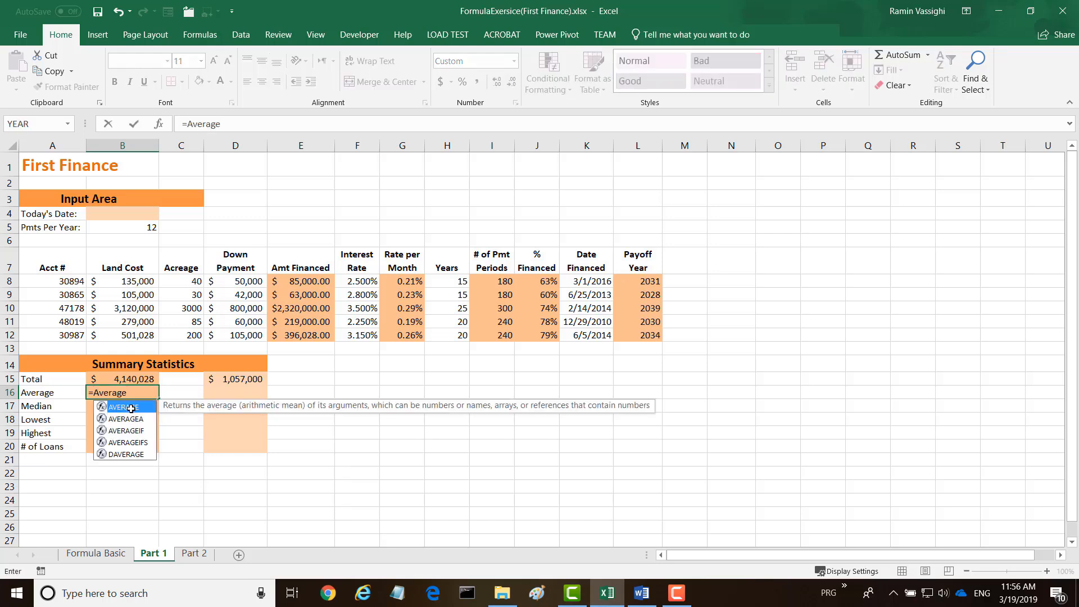
{"action": "left_click", "coordinate": [160, 124]}
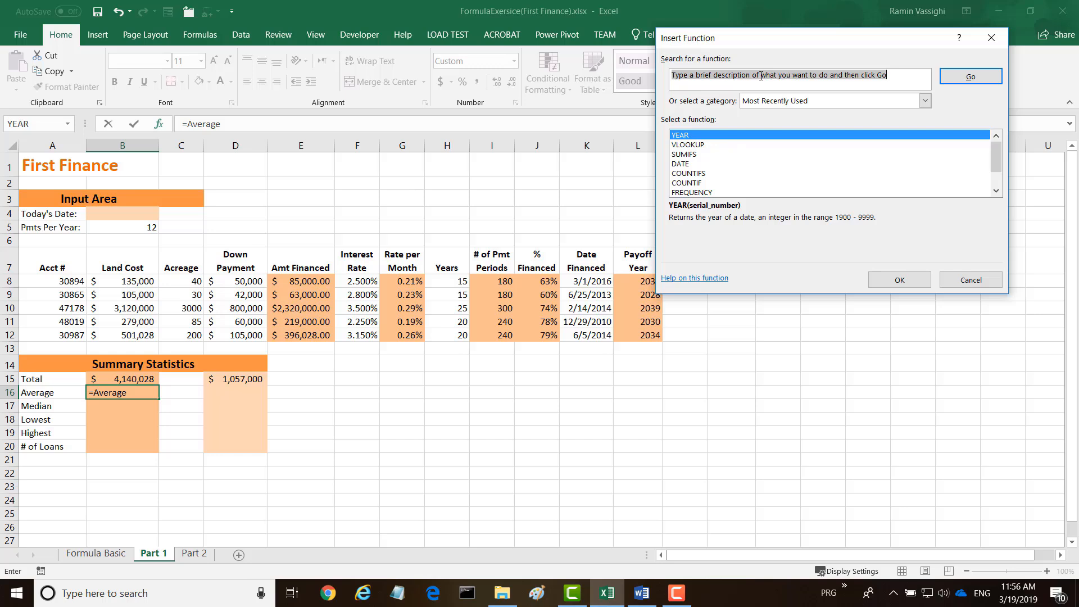
{"action": "type", "text": "Av"}
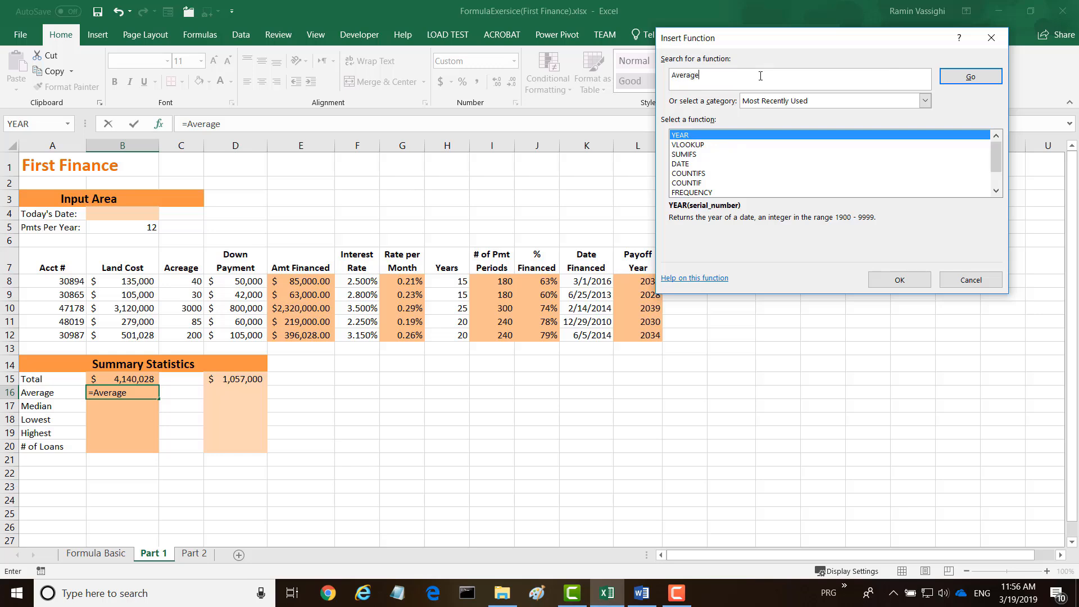
{"action": "type", "text": "erage"}
{"action": "left_click", "coordinate": [971, 76]}
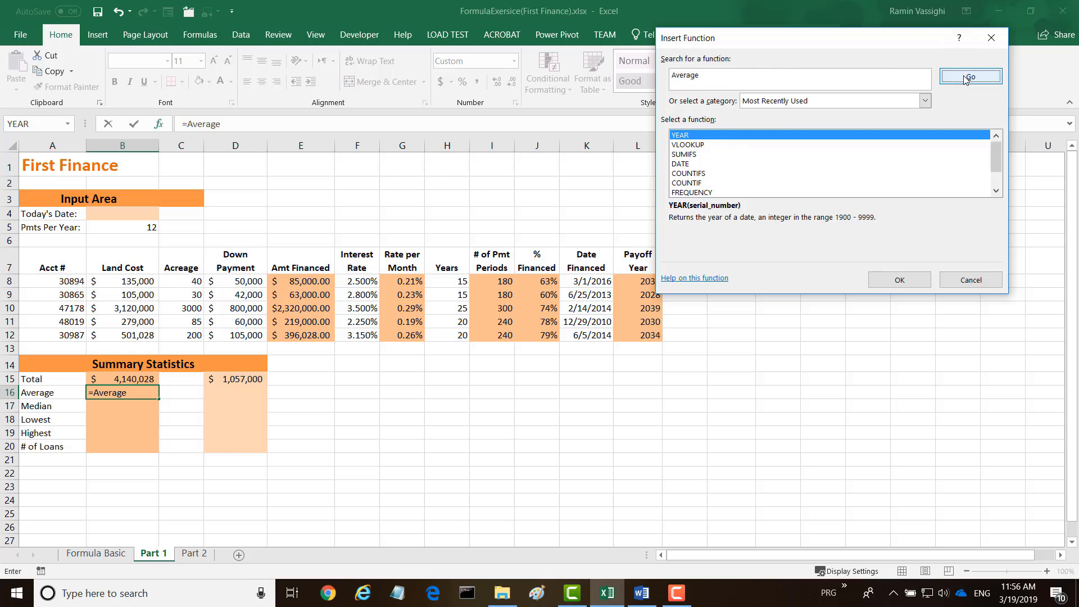
{"action": "double_click", "coordinate": [696, 139]}
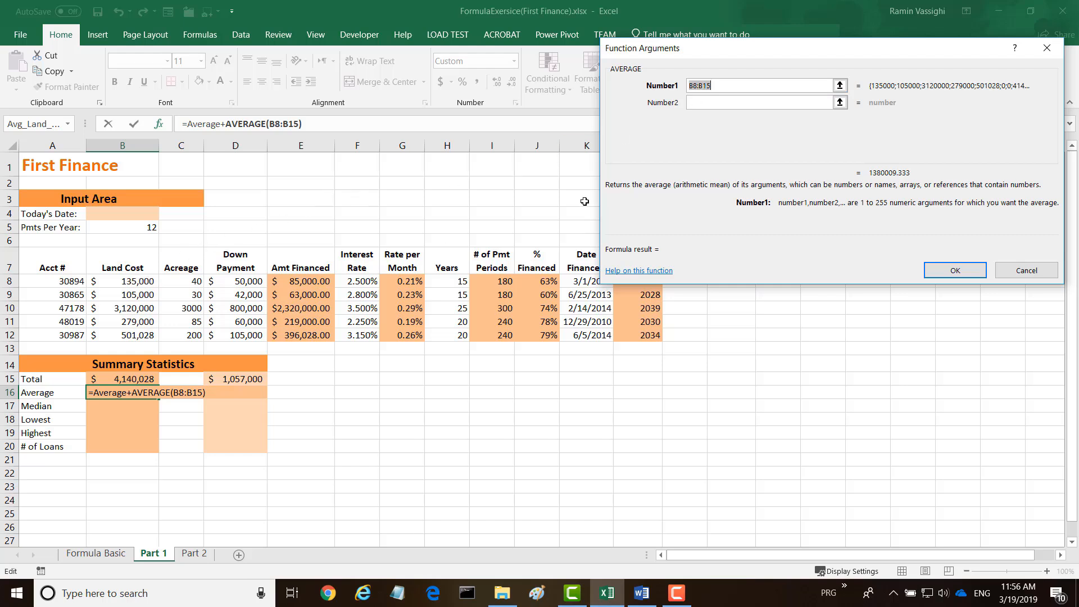
{"action": "left_click_drag", "start_coordinate": [131, 281], "coordinate": [123, 336]}
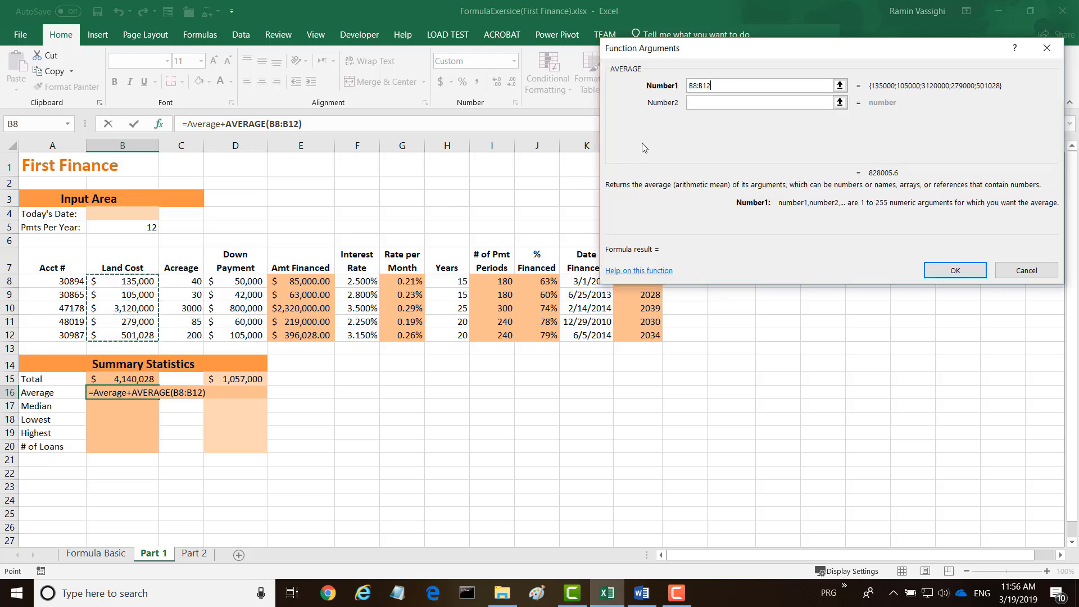
{"action": "left_click", "coordinate": [954, 272]}
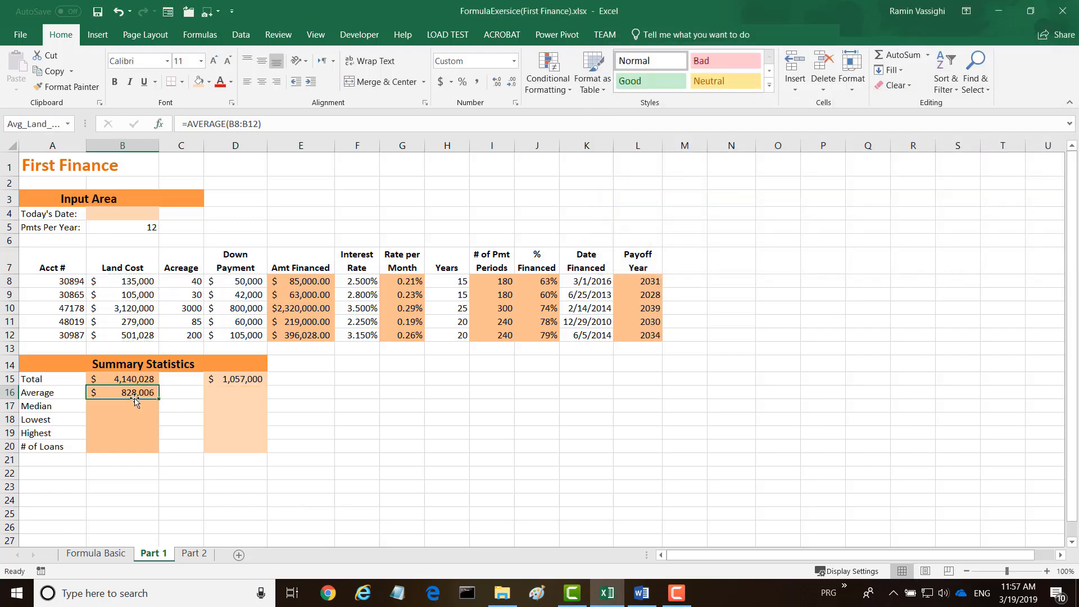
Calculate the median land cost in B17 by inserting the MEDIAN function with the range B8:B12.
{"action": "left_click", "coordinate": [107, 405]}
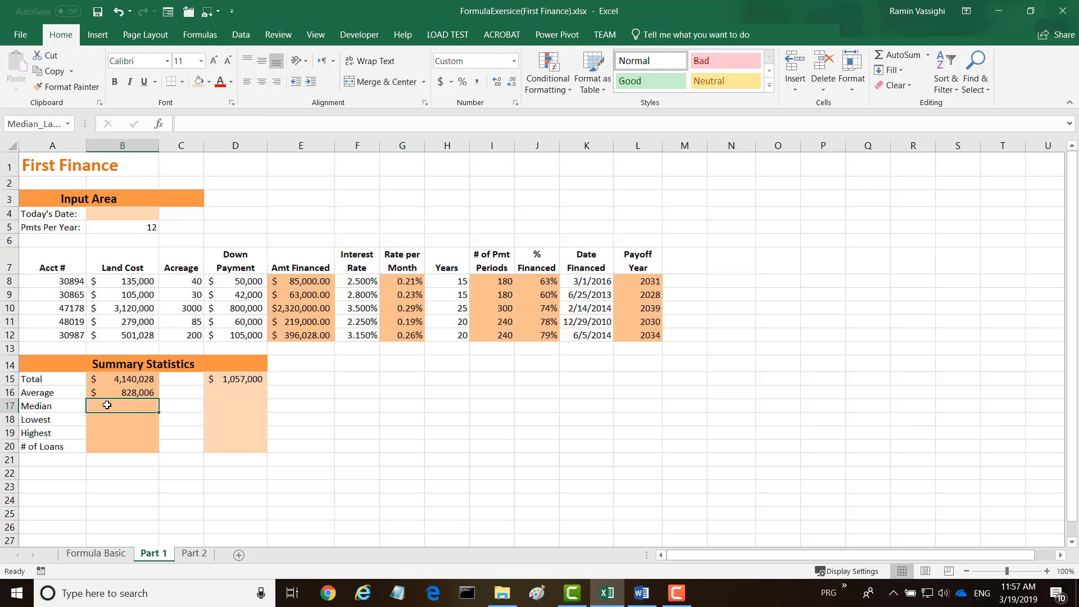
{"action": "left_click", "coordinate": [160, 125]}
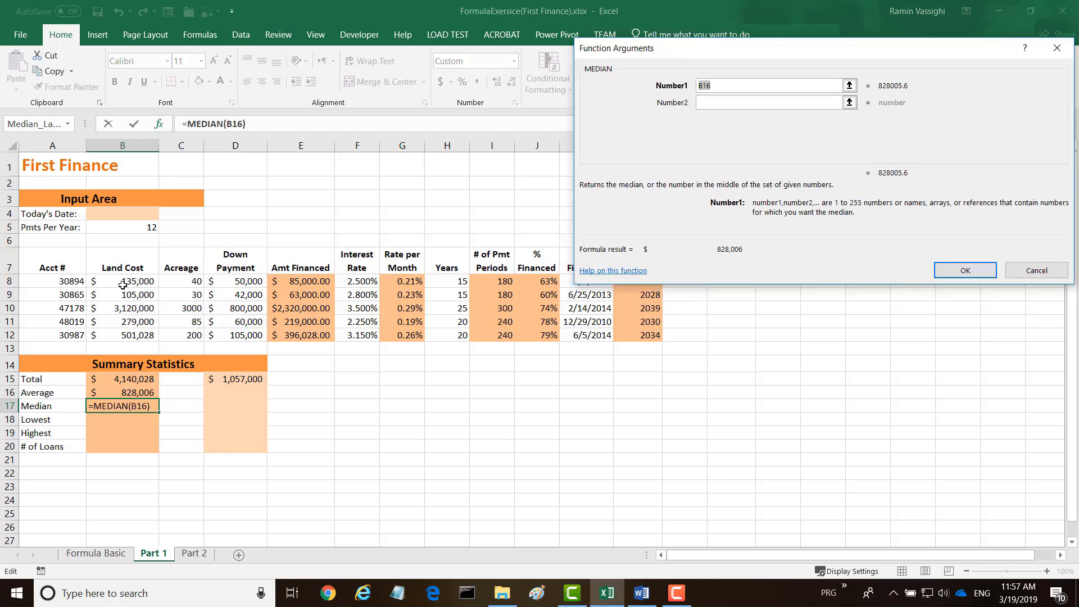
{"action": "left_click_drag", "start_coordinate": [124, 282], "coordinate": [123, 335]}
{"action": "left_click", "coordinate": [965, 270]}
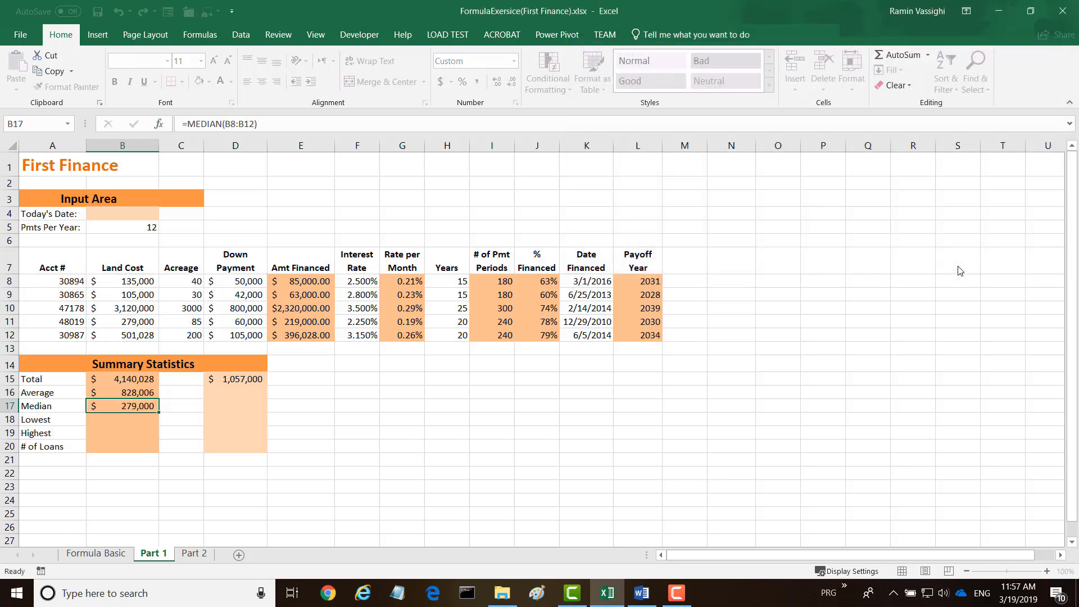
Calculate the lowest land cost in B18 by inserting the MIN function with the range B8:B12.
{"action": "left_click", "coordinate": [133, 419]}
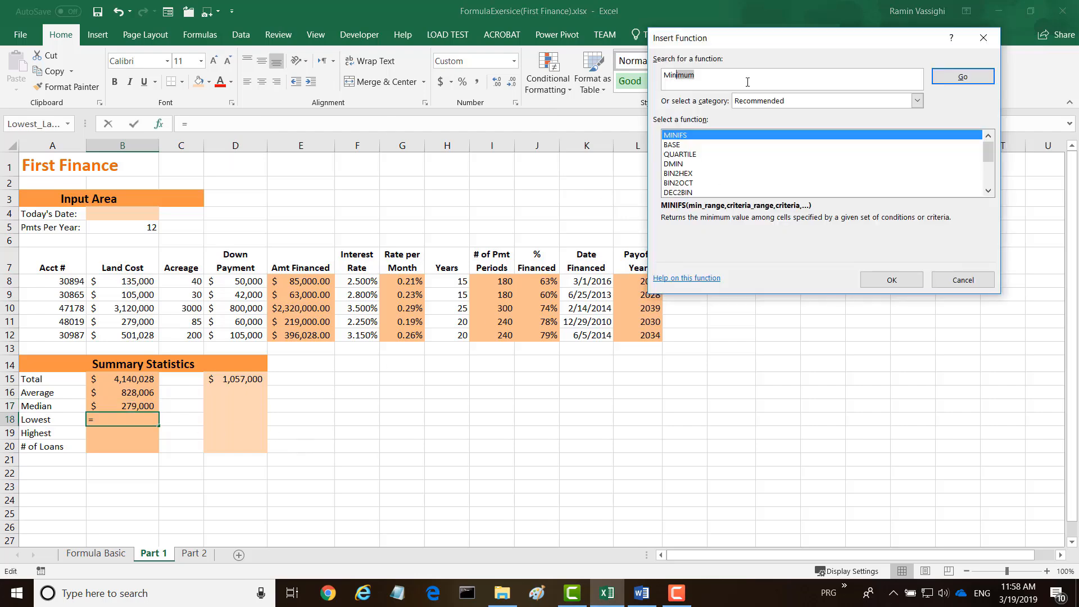
{"action": "key", "text": "BackSpace"}
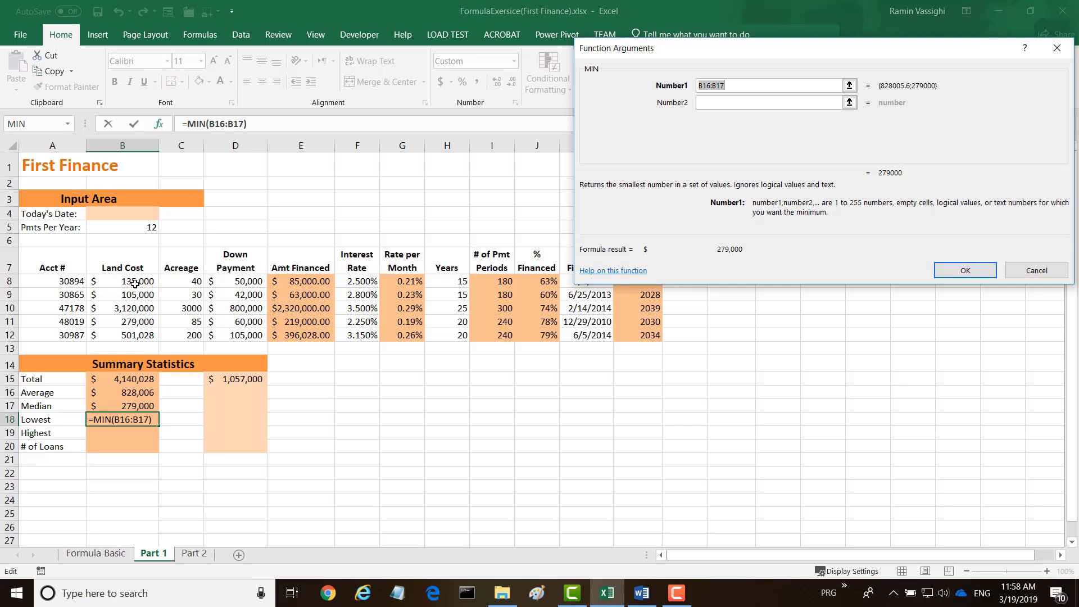
{"action": "left_click_drag", "start_coordinate": [135, 283], "coordinate": [125, 337]}
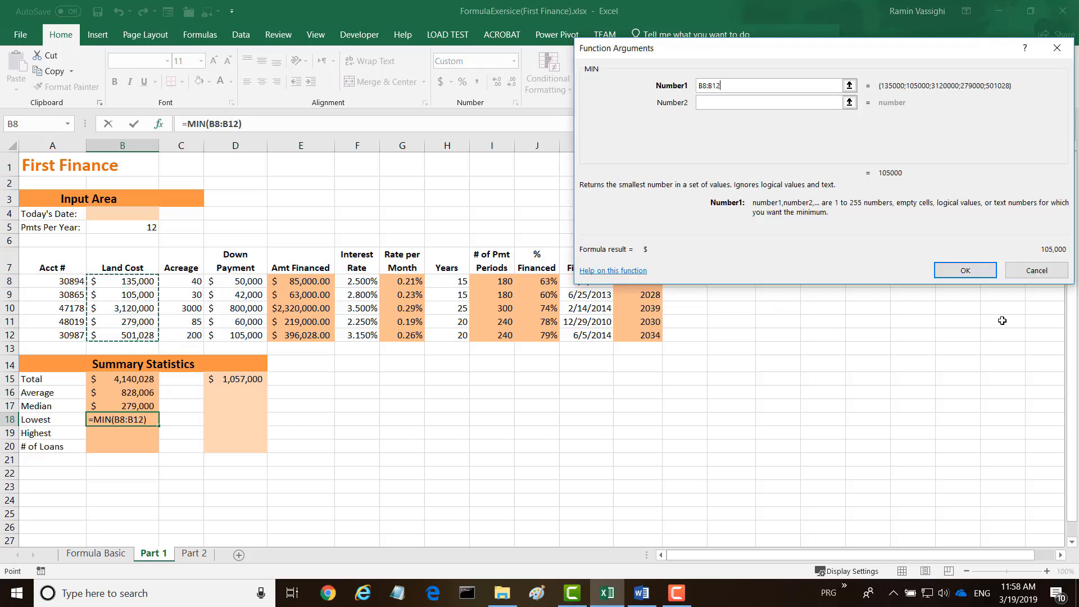
{"action": "left_click", "coordinate": [965, 270]}
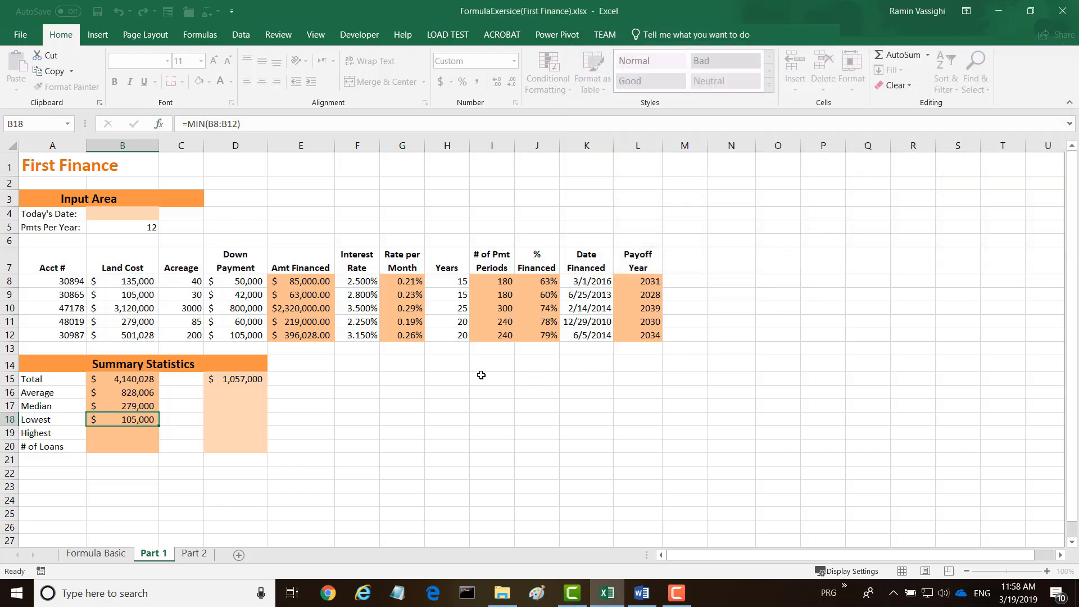
Calculate the highest land cost in B19, searching for the Max function and using the range B8:B12.
{"action": "left_click", "coordinate": [127, 432]}
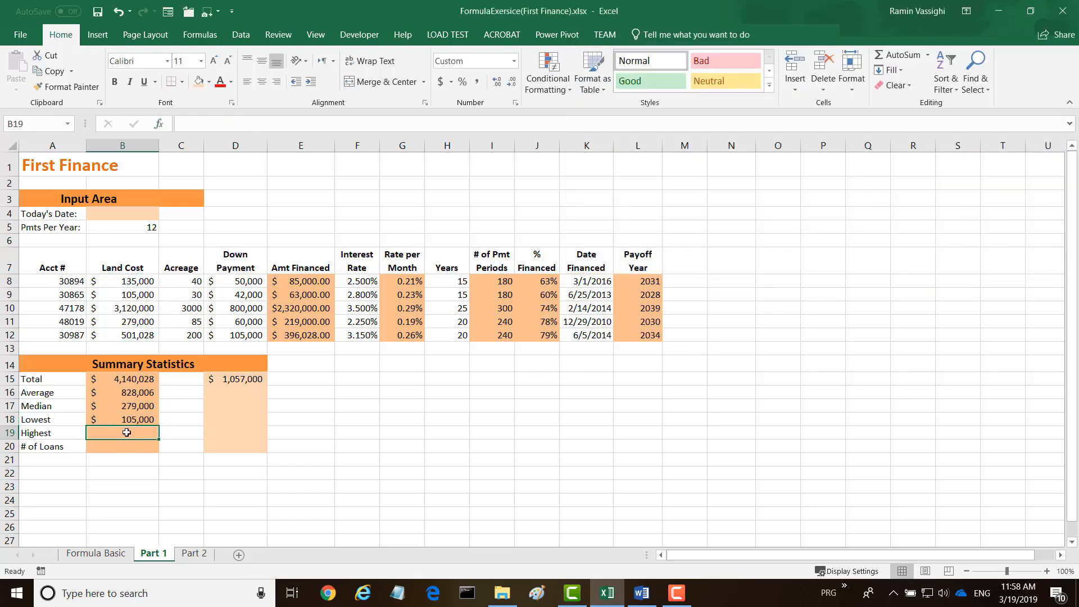
{"action": "left_click", "coordinate": [160, 123]}
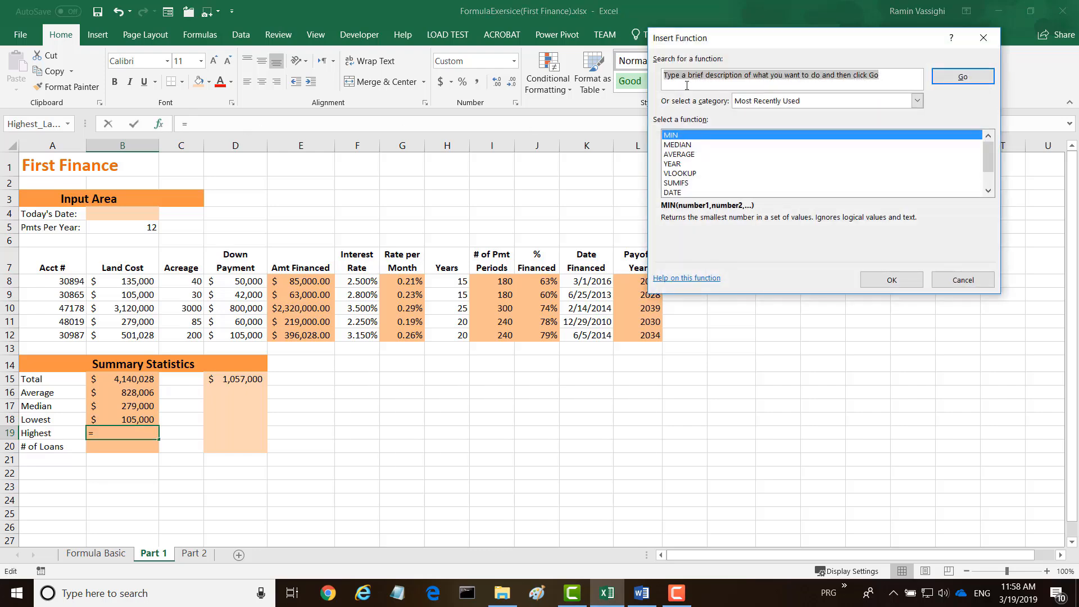
{"action": "type", "text": "Max"}
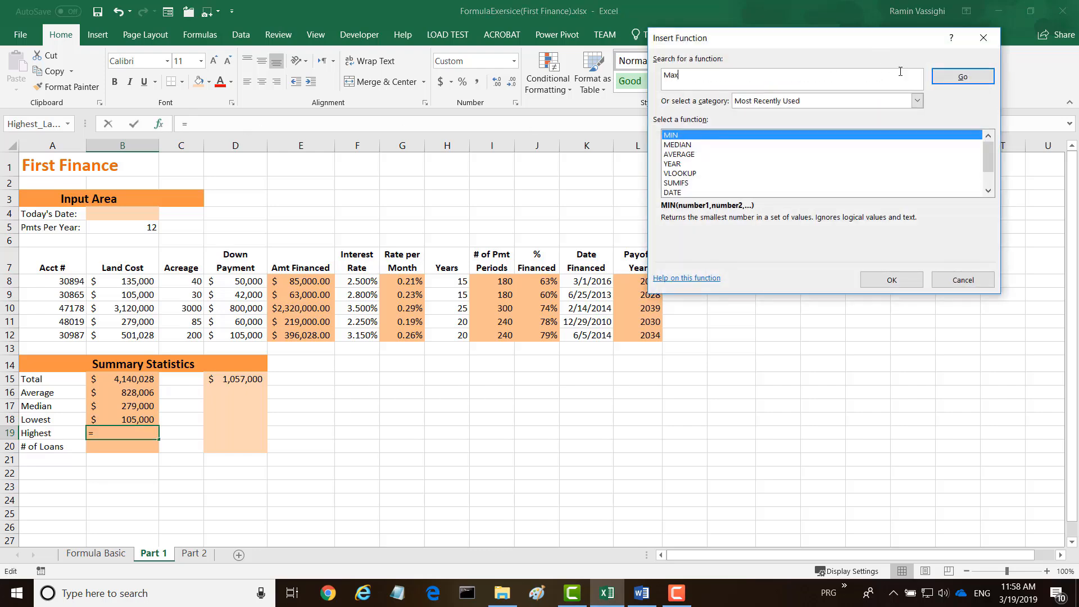
{"action": "left_click", "coordinate": [962, 77]}
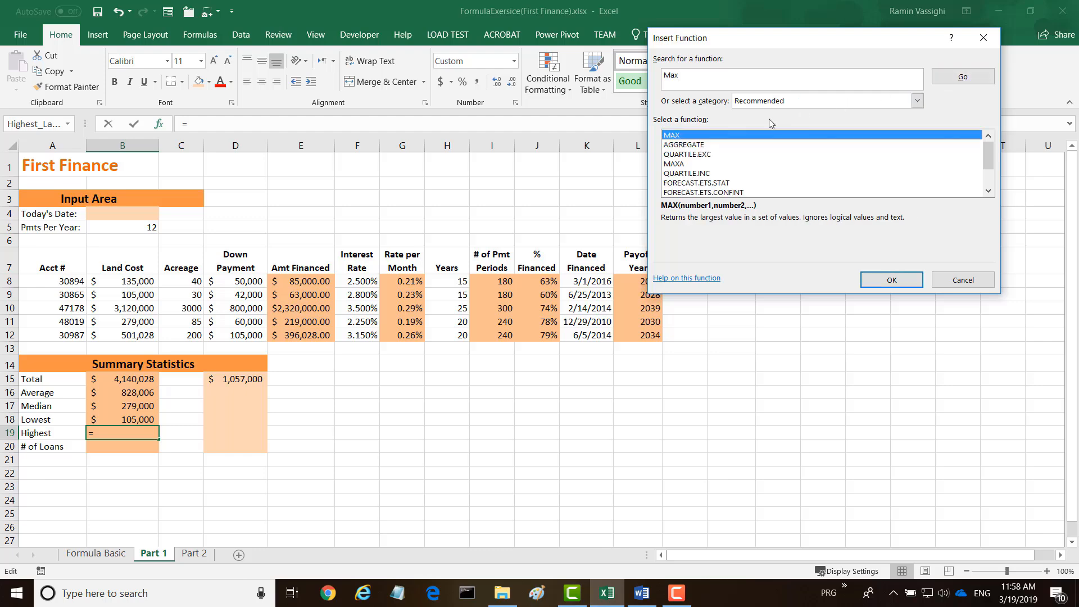
{"action": "double_click", "coordinate": [689, 136]}
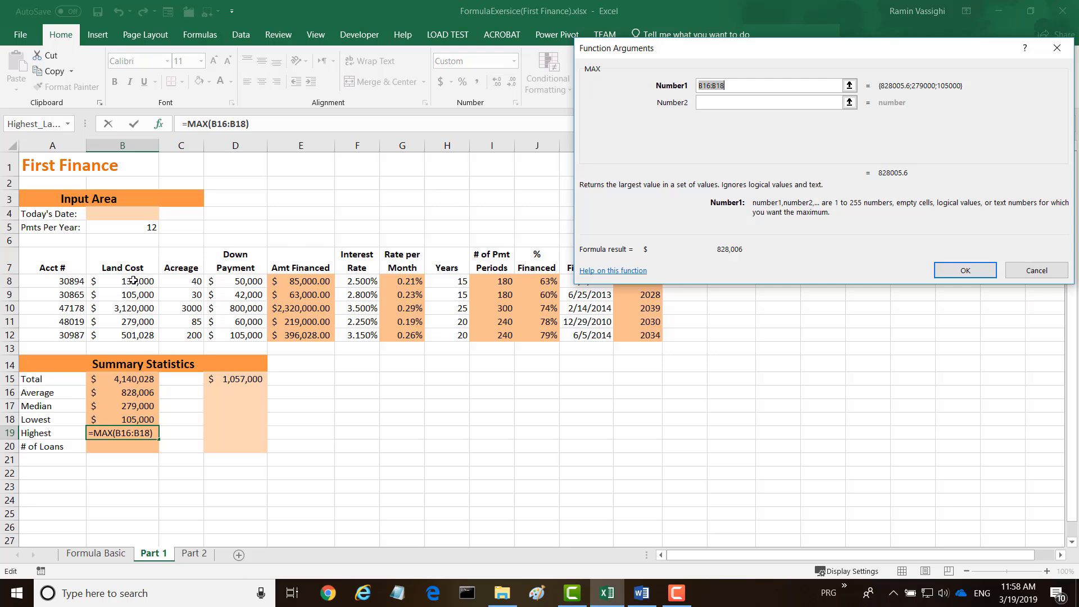
{"action": "left_click_drag", "start_coordinate": [135, 281], "coordinate": [123, 335]}
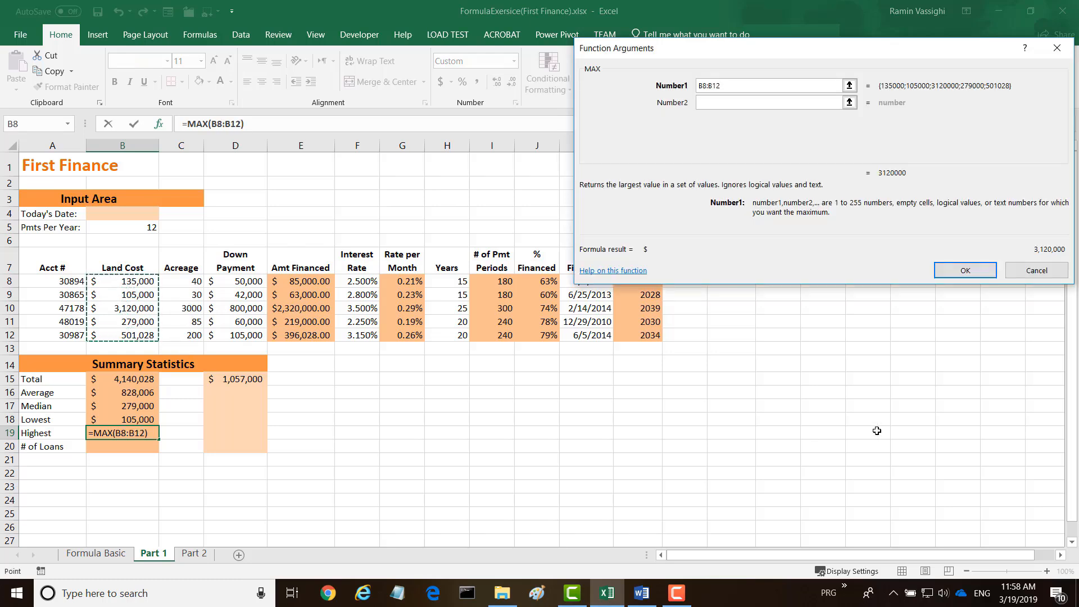
{"action": "left_click", "coordinate": [965, 271]}
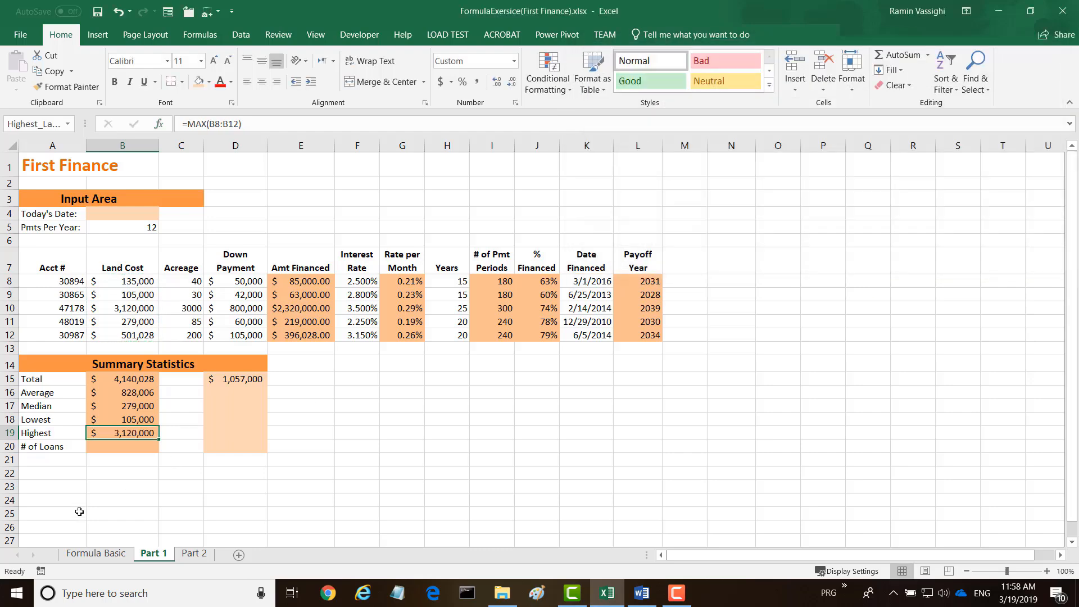
Count the loans in B20, finding the COUNT function through the function search and using the range A8:A12.
{"action": "left_click", "coordinate": [120, 448]}
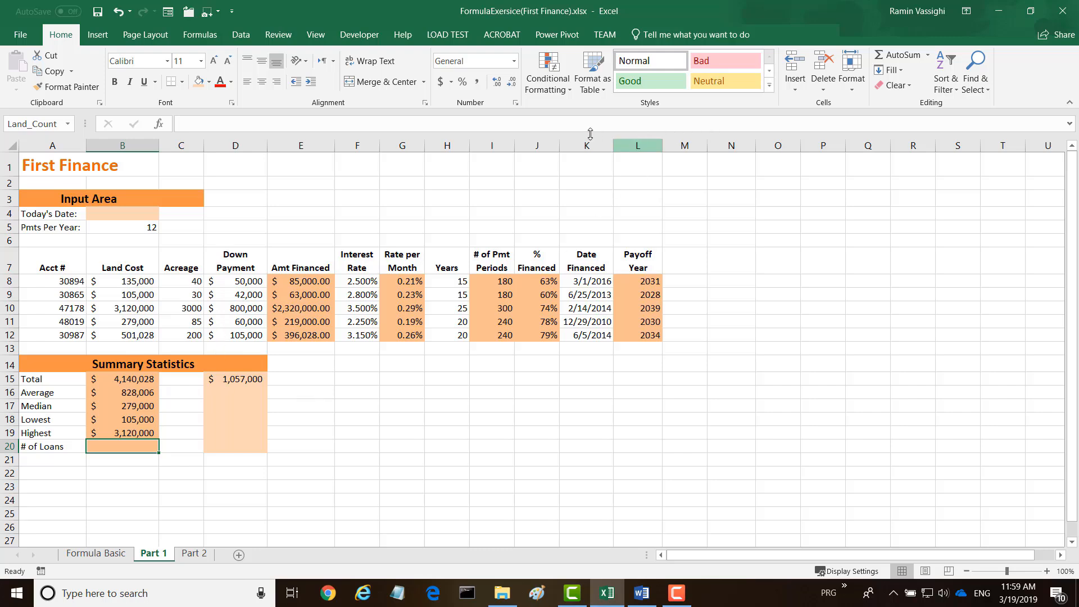
{"action": "left_click", "coordinate": [159, 123]}
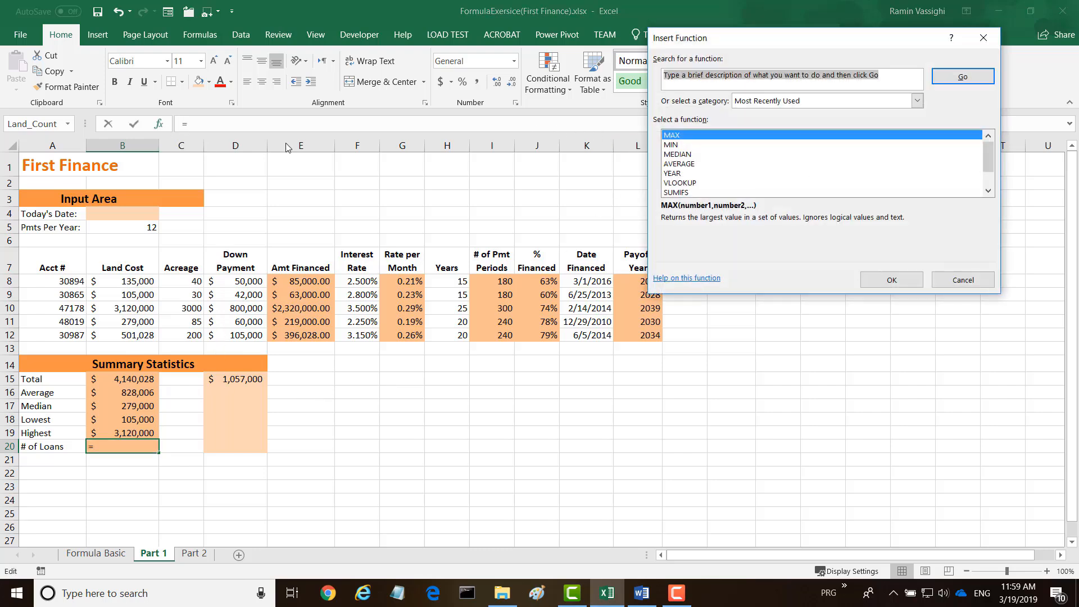
{"action": "type", "text": "count"}
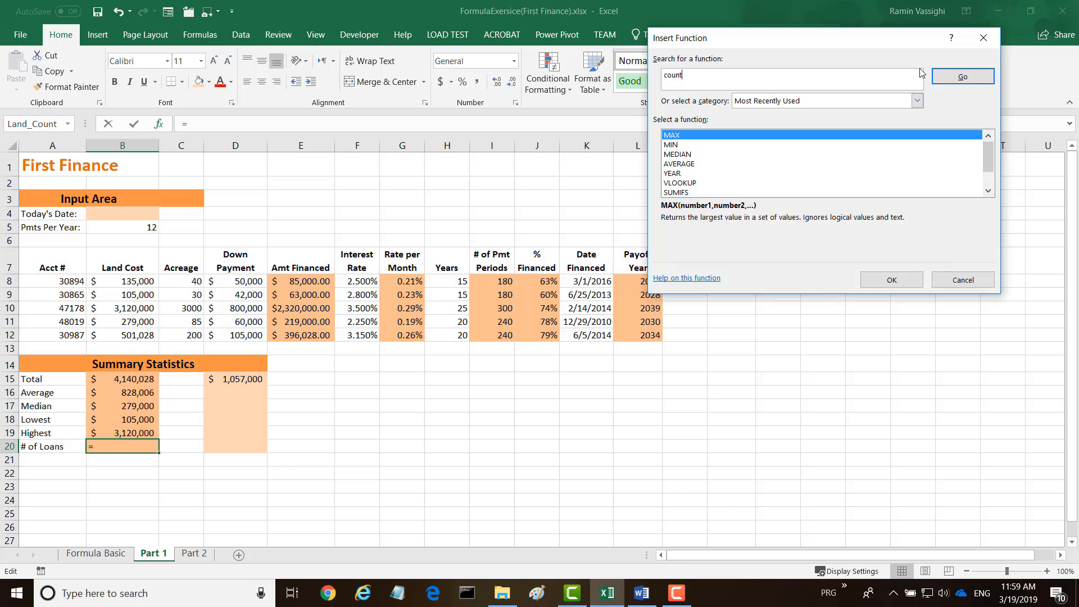
{"action": "left_click", "coordinate": [962, 76]}
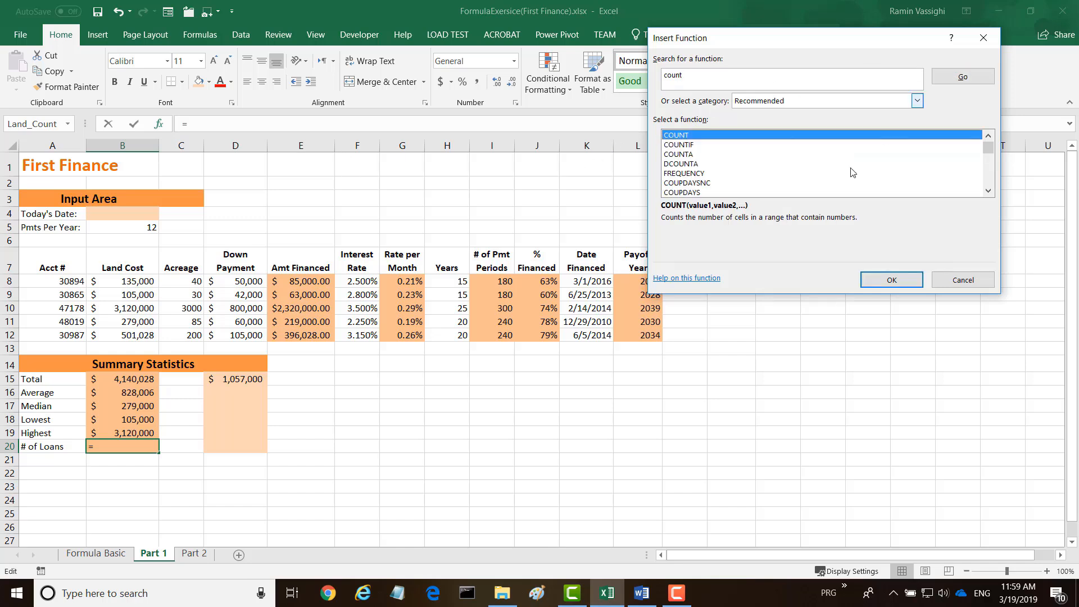
{"action": "double_click", "coordinate": [685, 139]}
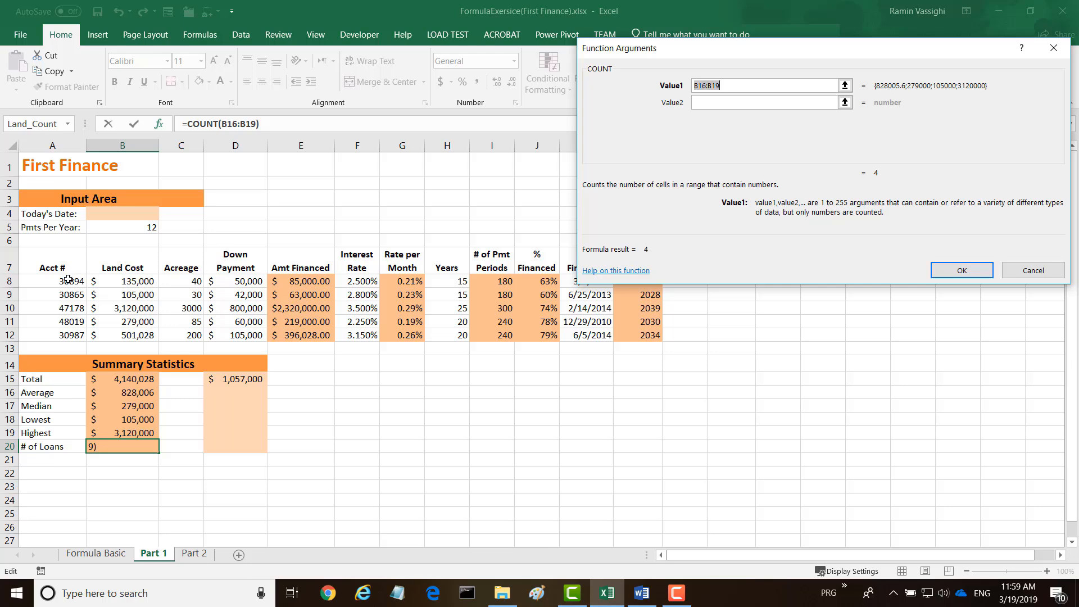
{"action": "left_click_drag", "start_coordinate": [67, 279], "coordinate": [56, 334]}
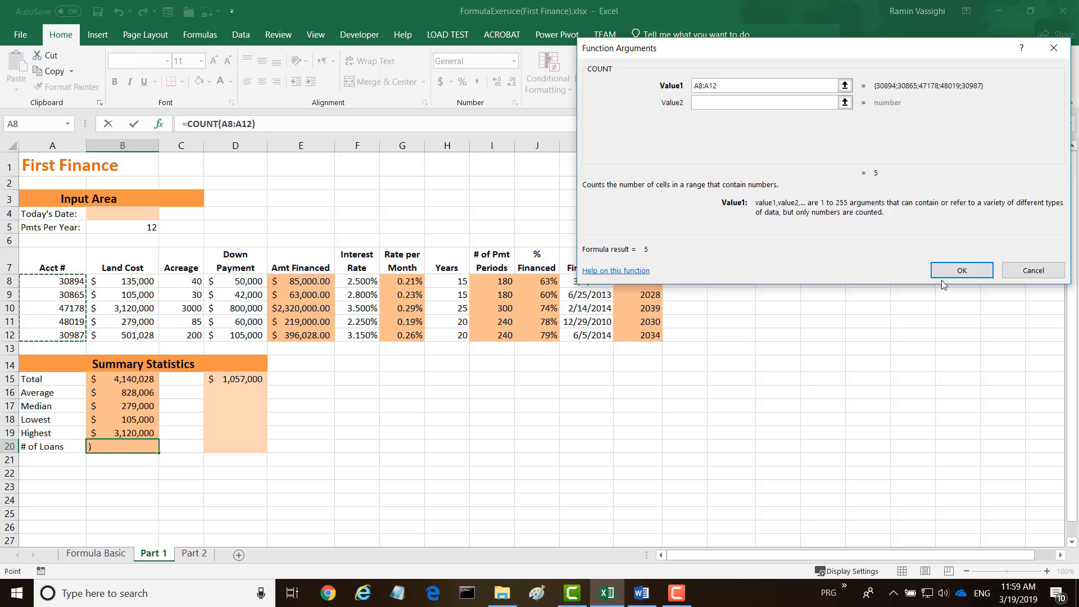
{"action": "left_click", "coordinate": [961, 270]}
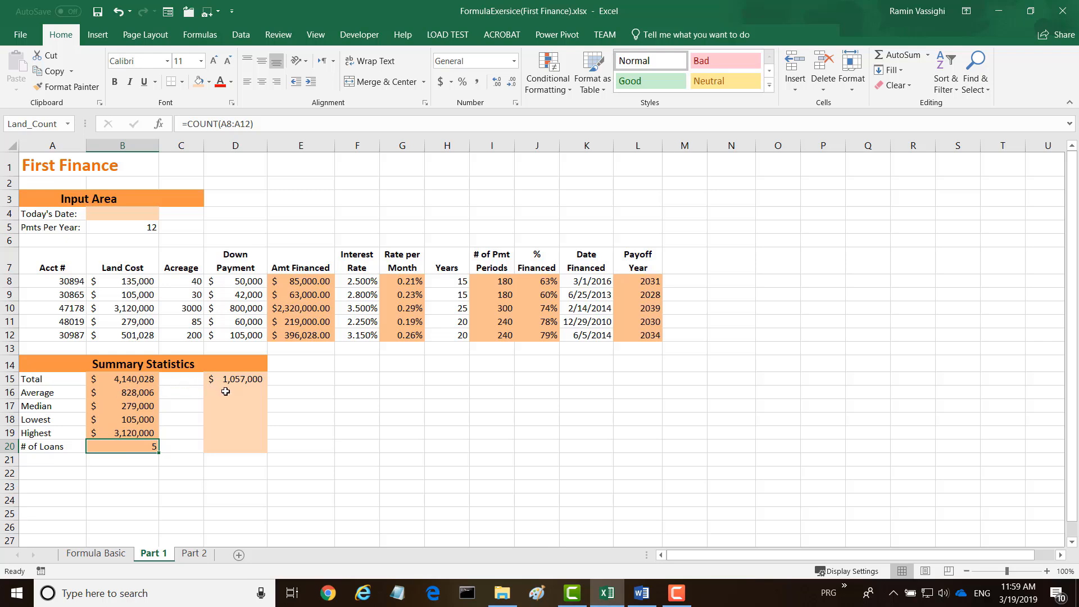
Copy the summary formulas in B16:B20 to the down payment column, starting at D16.
{"action": "left_click_drag", "start_coordinate": [126, 395], "coordinate": [109, 447]}
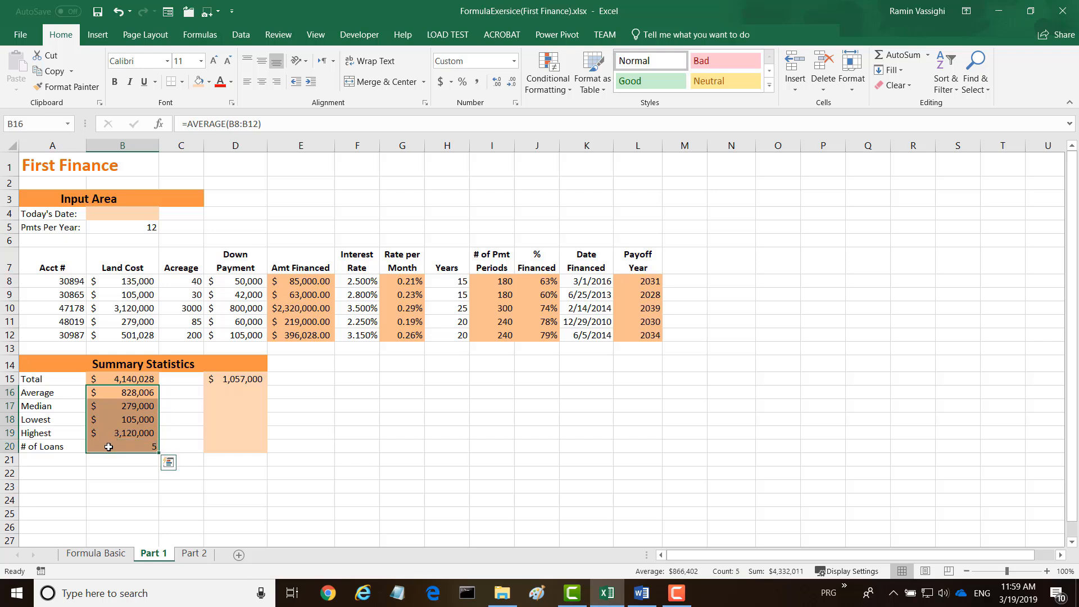
{"action": "left_click", "coordinate": [52, 71]}
{"action": "left_click", "coordinate": [237, 392]}
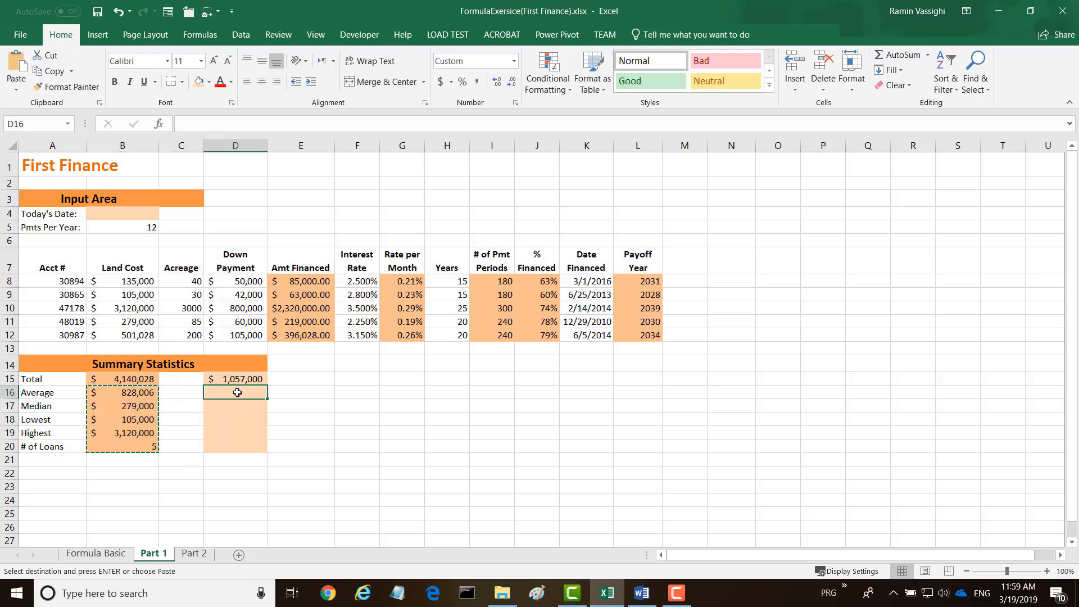
{"action": "left_click", "coordinate": [16, 71]}
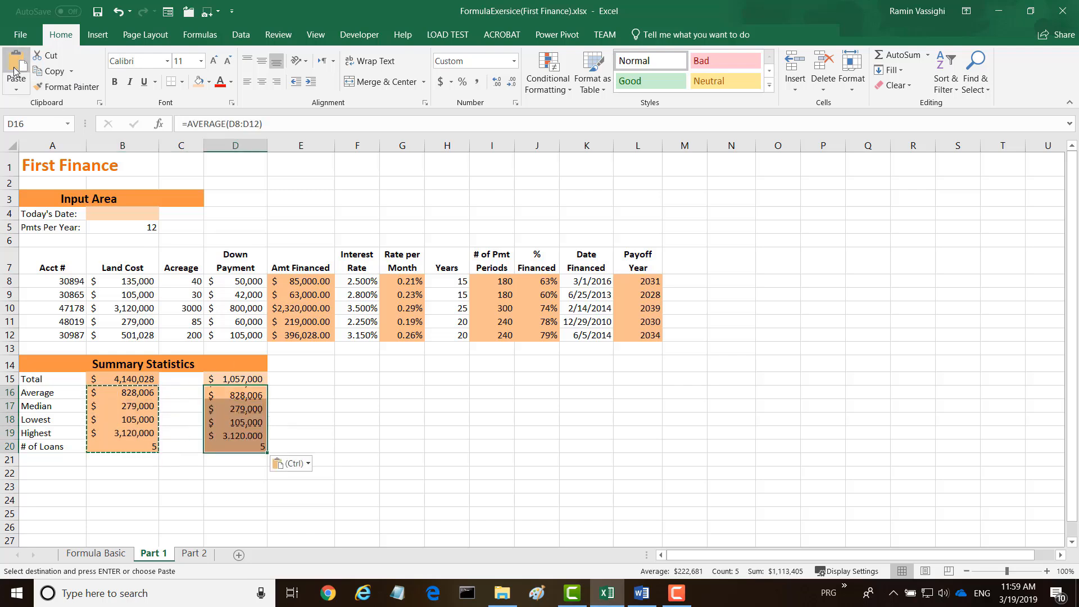
{"action": "left_click", "coordinate": [306, 429]}
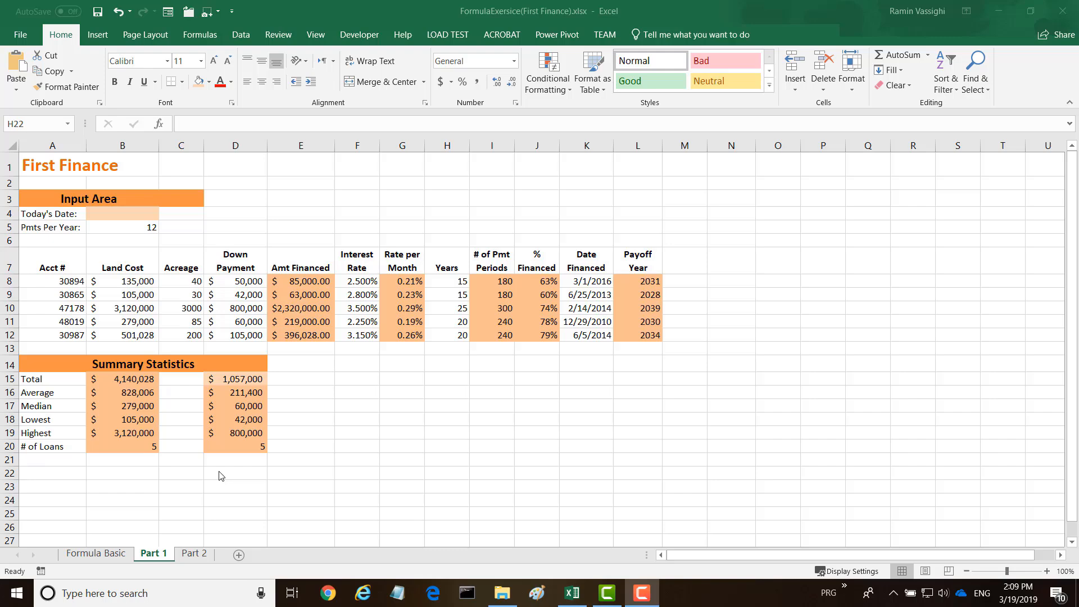
On the Part 2 sheet, insert a VLOOKUP function in G9 with F9 as the lookup value.
{"action": "left_click", "coordinate": [196, 555]}
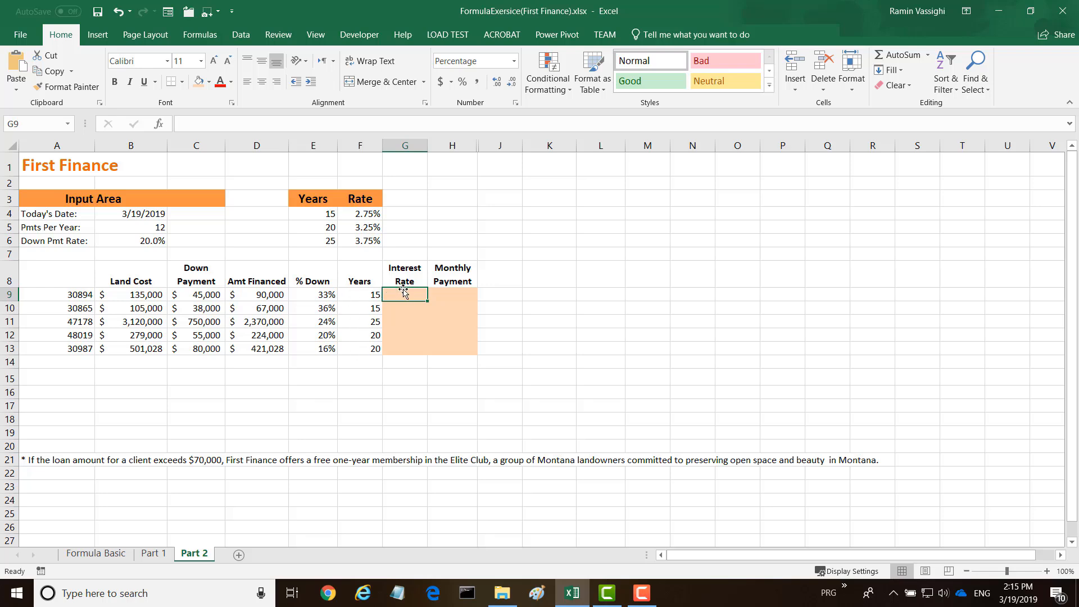
{"action": "left_click", "coordinate": [160, 126]}
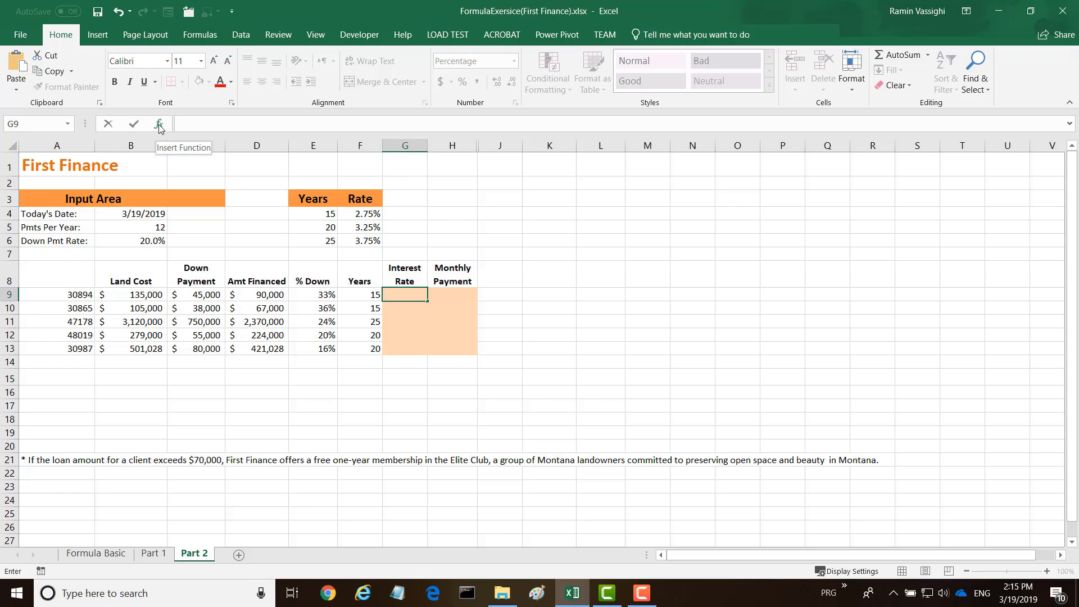
{"action": "left_click", "coordinate": [160, 127]}
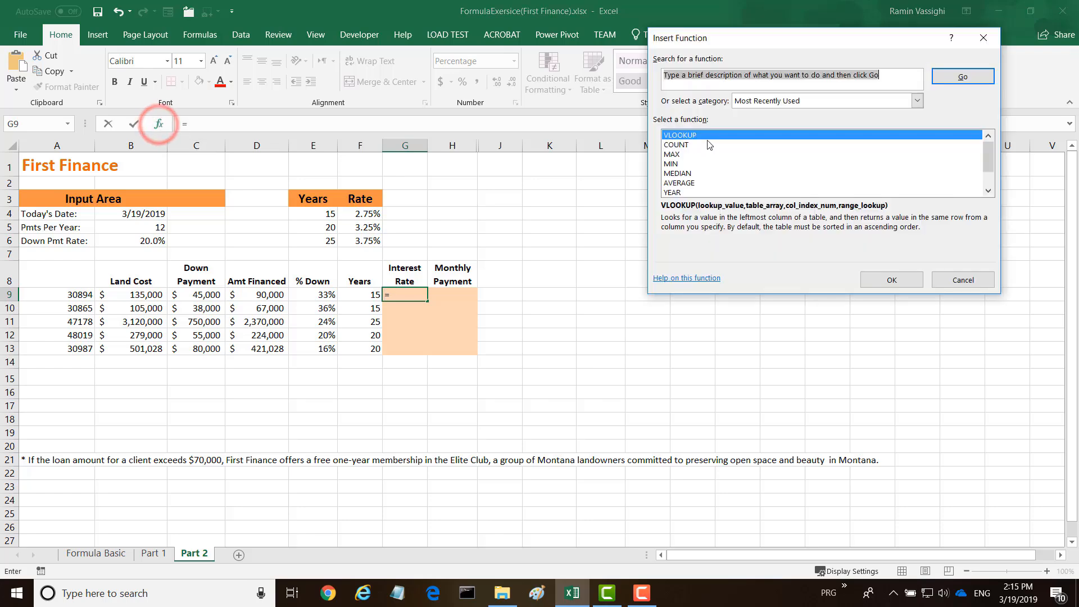
{"action": "left_click", "coordinate": [880, 281]}
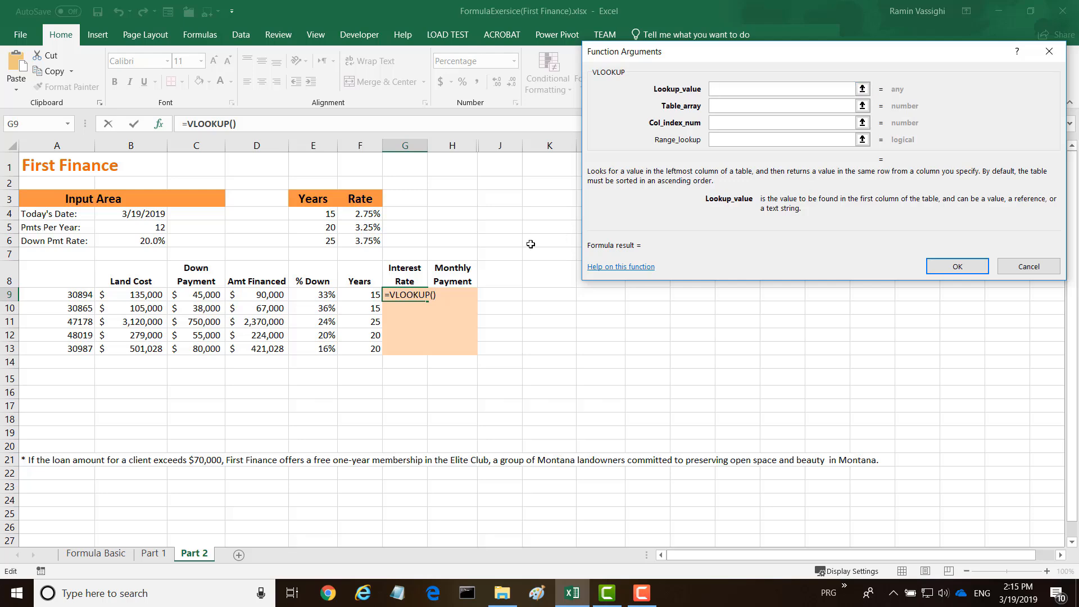
{"action": "left_click", "coordinate": [347, 298]}
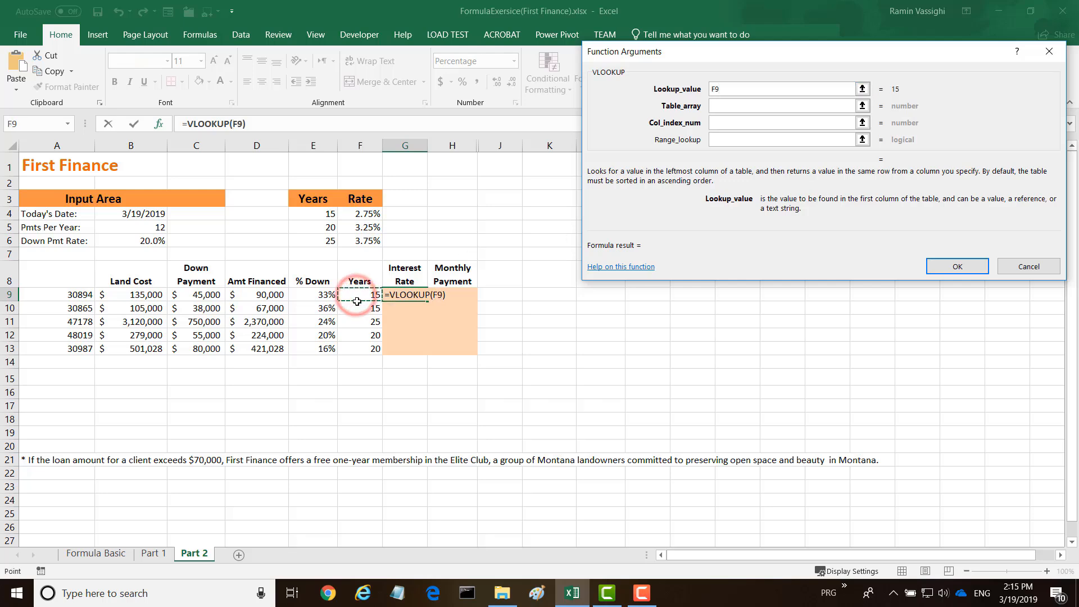
Set the VLOOKUP table array to the years and rate table as the absolute range $E$4:$F$6.
{"action": "left_click", "coordinate": [715, 105]}
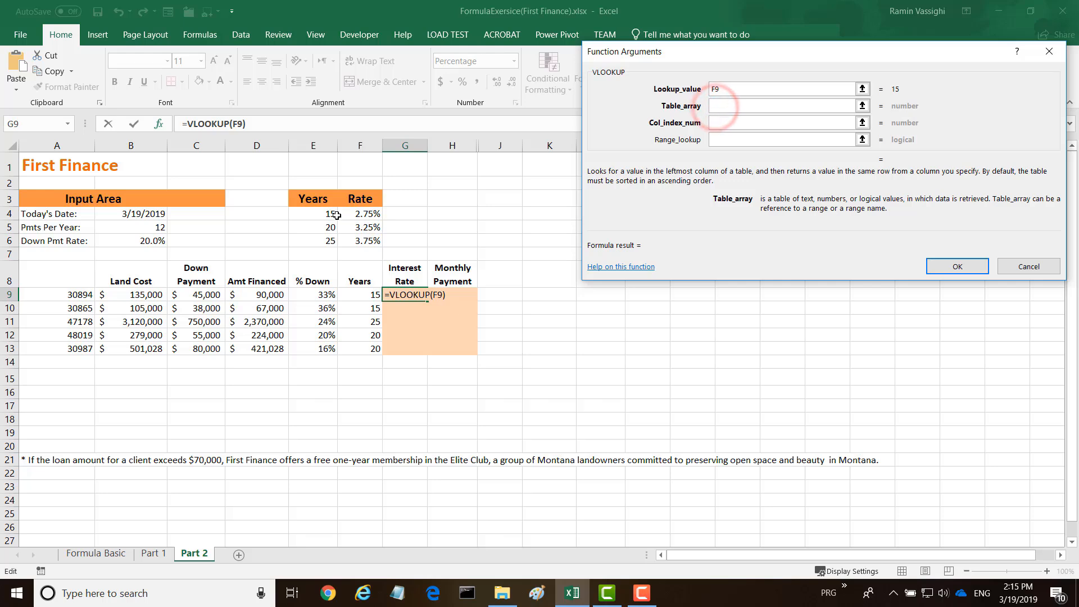
{"action": "left_click_drag", "start_coordinate": [318, 213], "coordinate": [366, 241]}
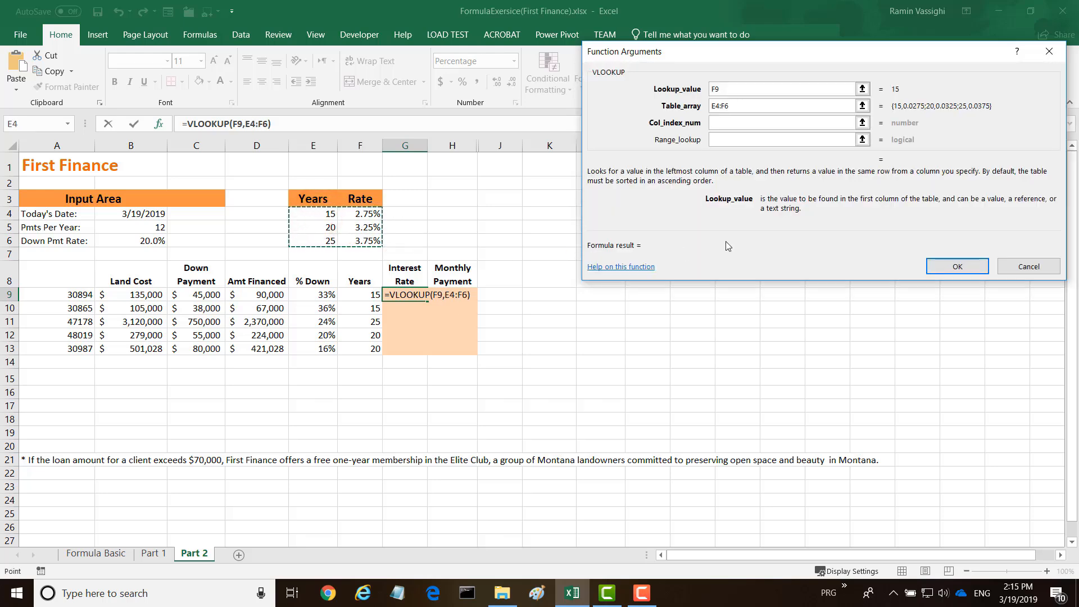
{"action": "left_click", "coordinate": [713, 106]}
{"action": "key", "text": "F4"}
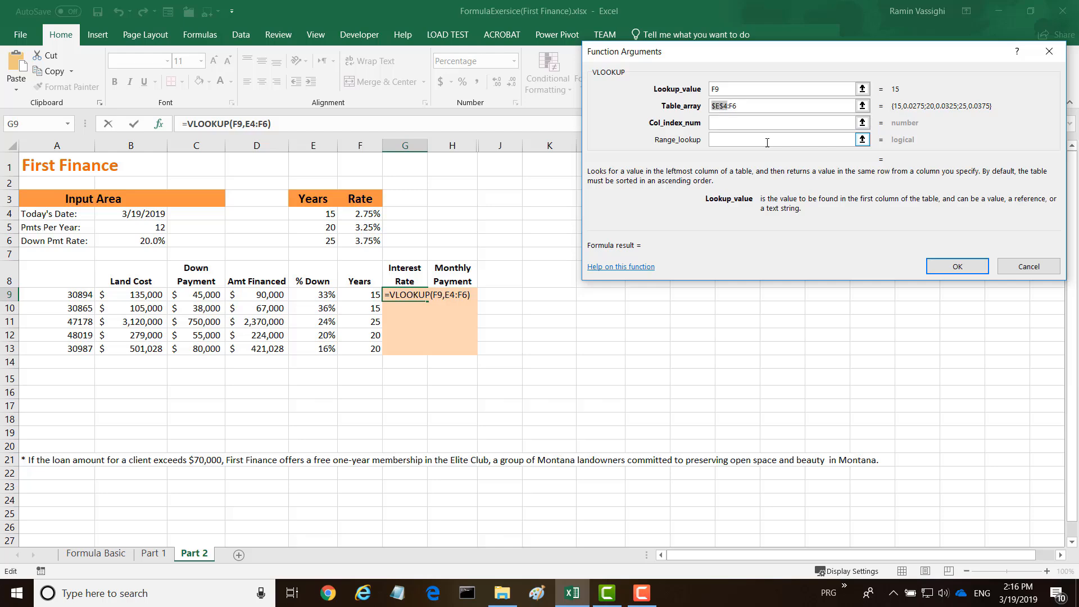
{"action": "left_click", "coordinate": [733, 106]}
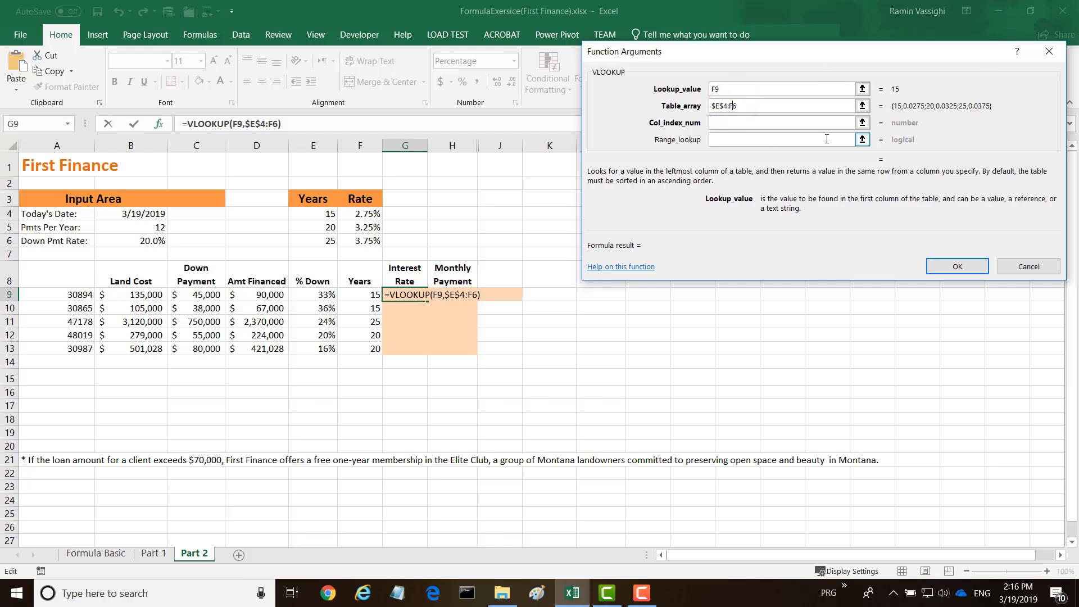
{"action": "key", "text": "F4"}
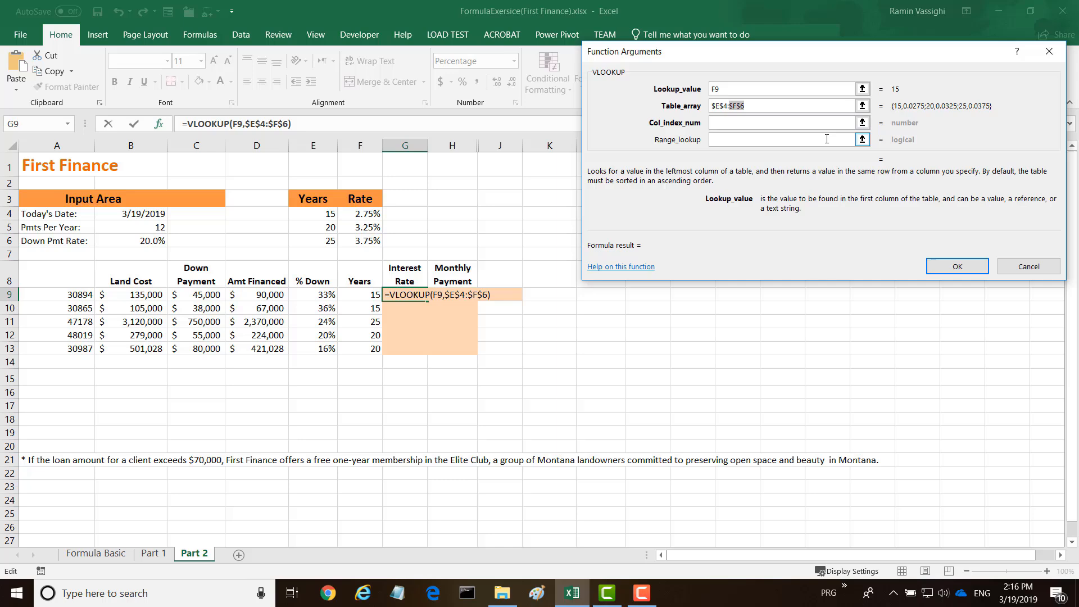
Complete the VLOOKUP with column index 2 and range lookup FALSE, and fill the formula down to G13.
{"action": "left_click", "coordinate": [718, 123]}
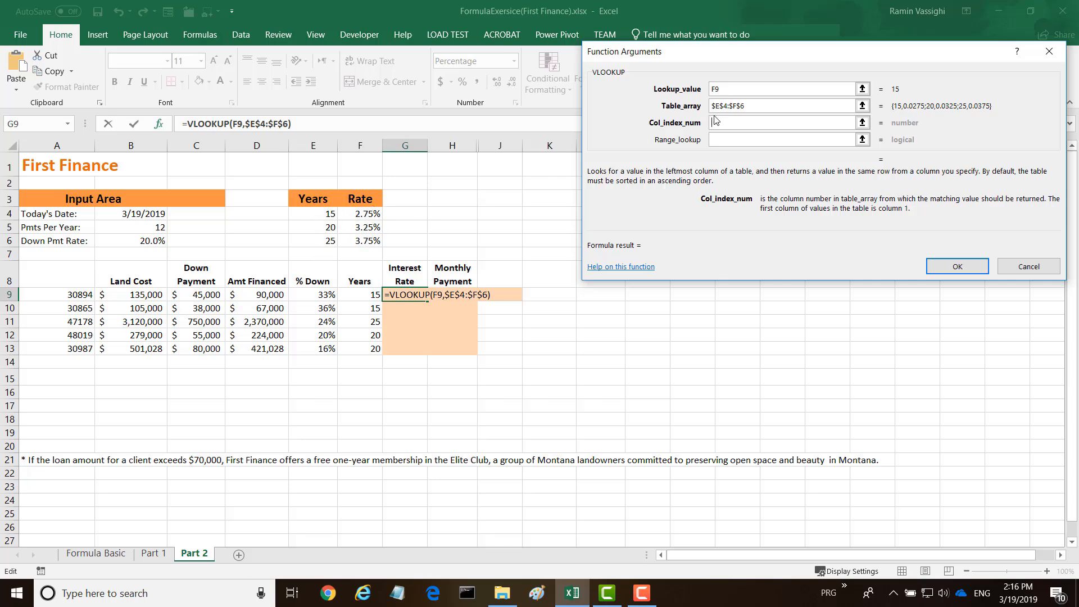
{"action": "type", "text": "2"}
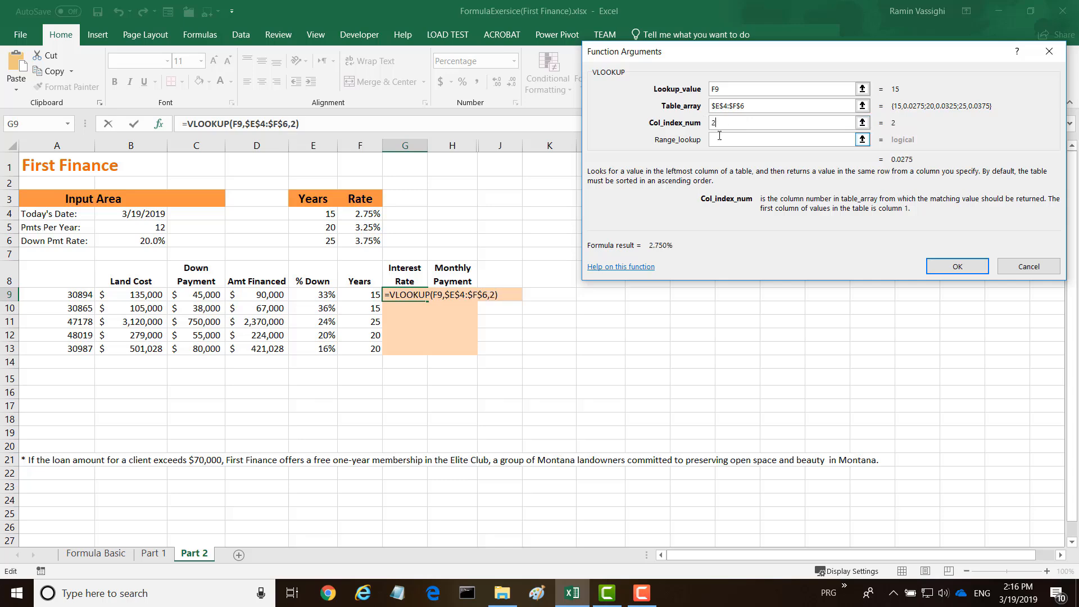
{"action": "left_click", "coordinate": [718, 141]}
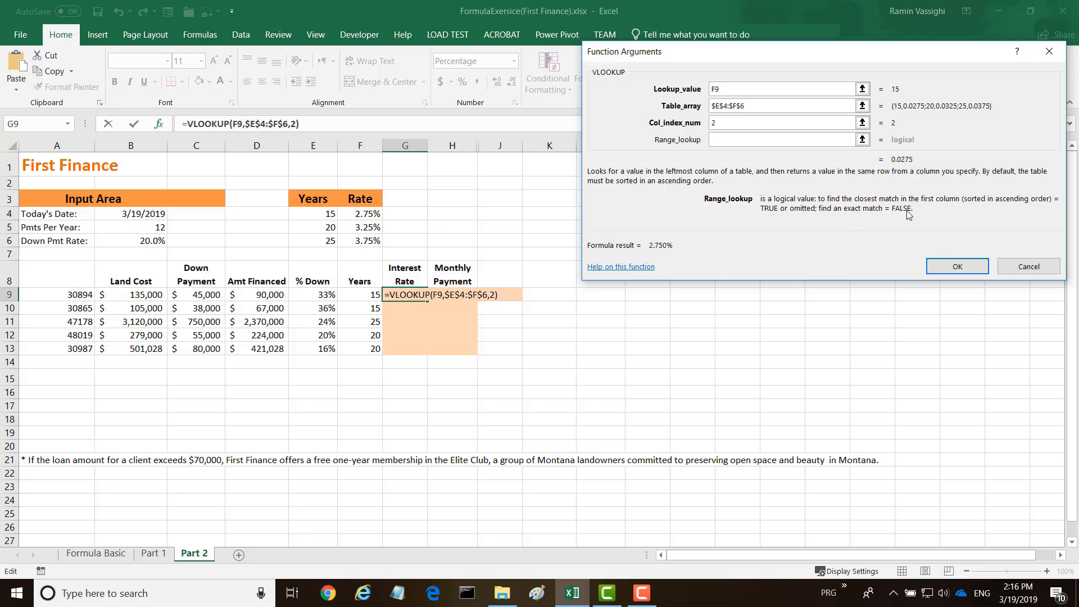
{"action": "type", "text": "False"}
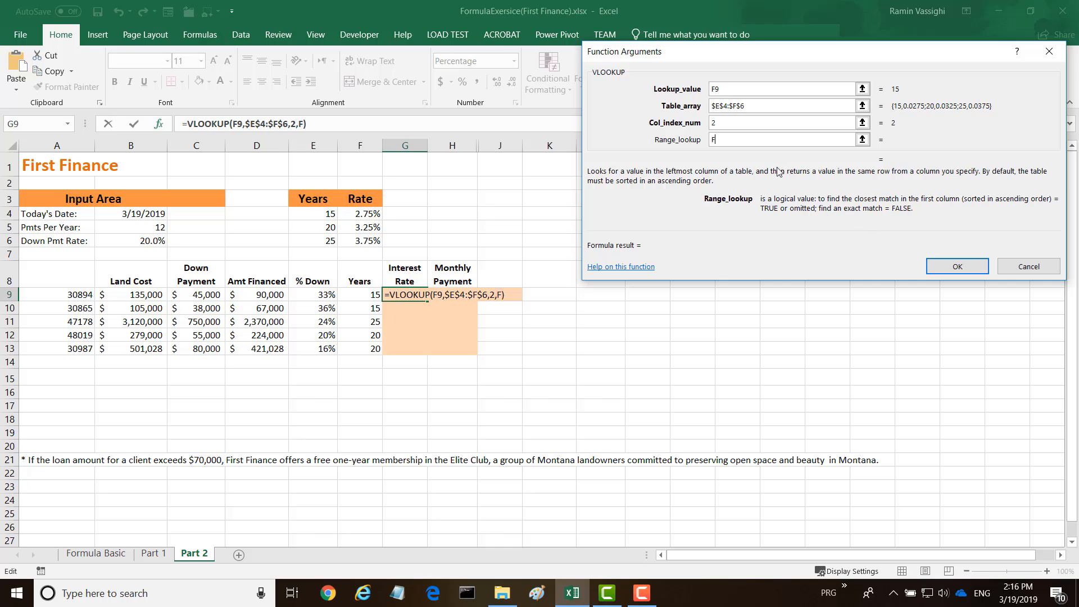
{"action": "left_click", "coordinate": [958, 267]}
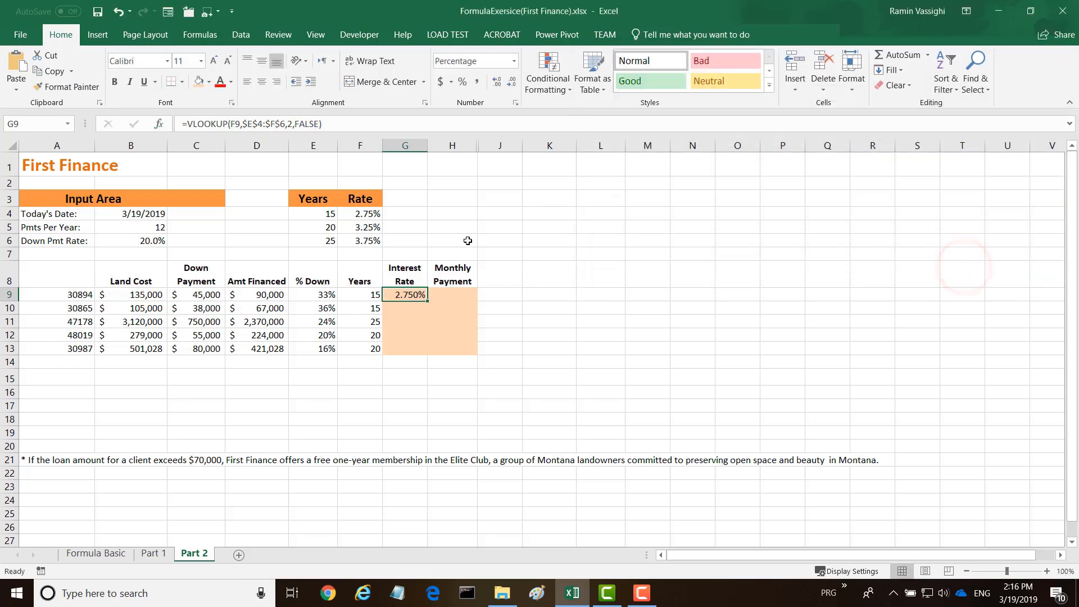
{"action": "double_click", "coordinate": [427, 302]}
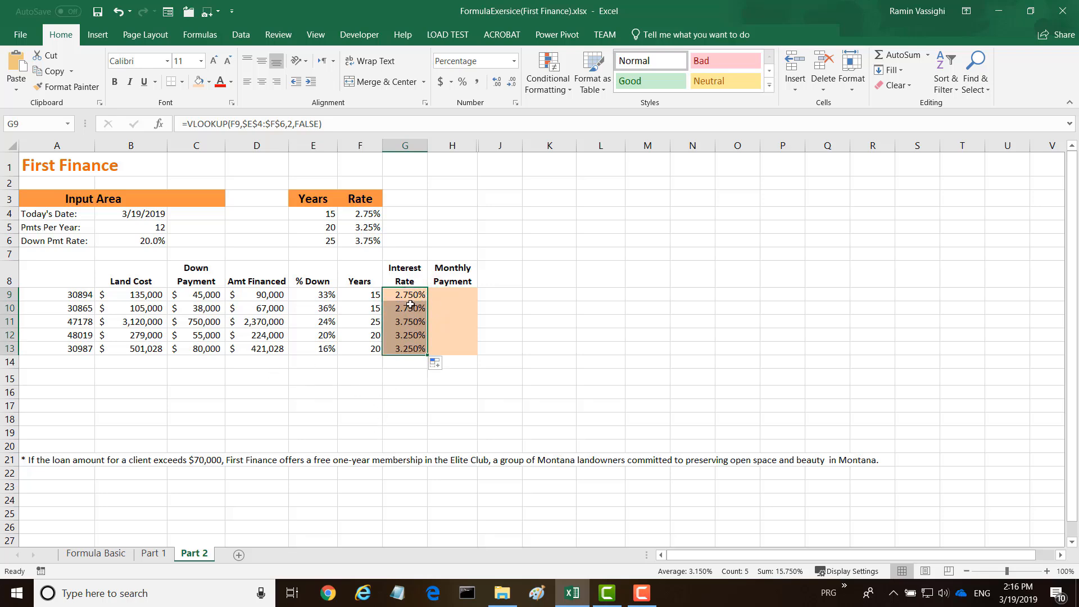
Insert the PMT function in H9 for the monthly payment, finding it by searching the functions for "payment".
{"action": "left_click", "coordinate": [443, 293]}
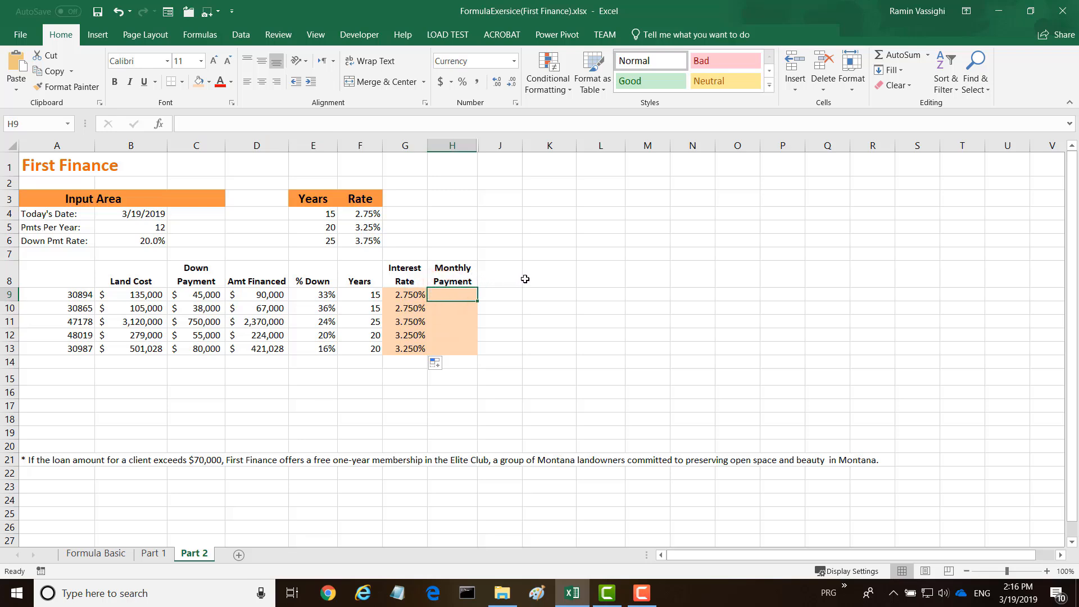
{"action": "left_click", "coordinate": [160, 124]}
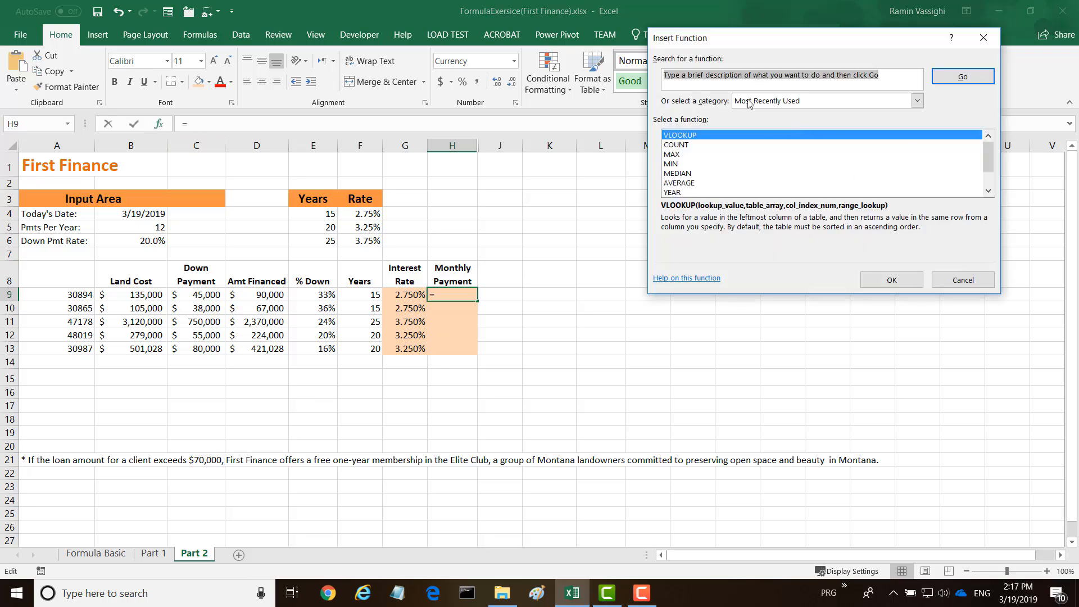
{"action": "type", "text": "payment"}
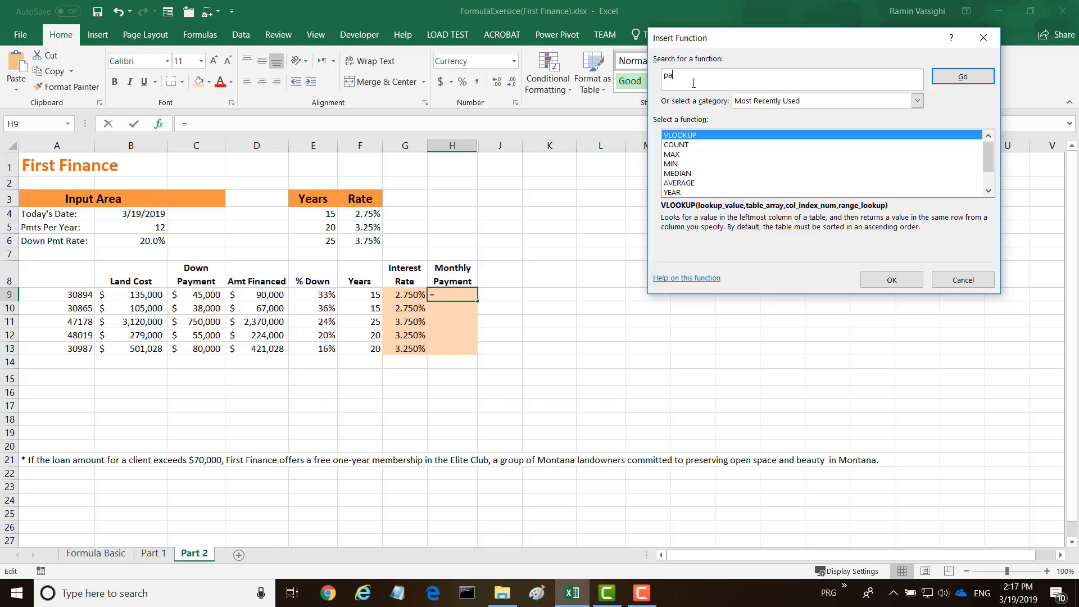
{"action": "left_click", "coordinate": [939, 81]}
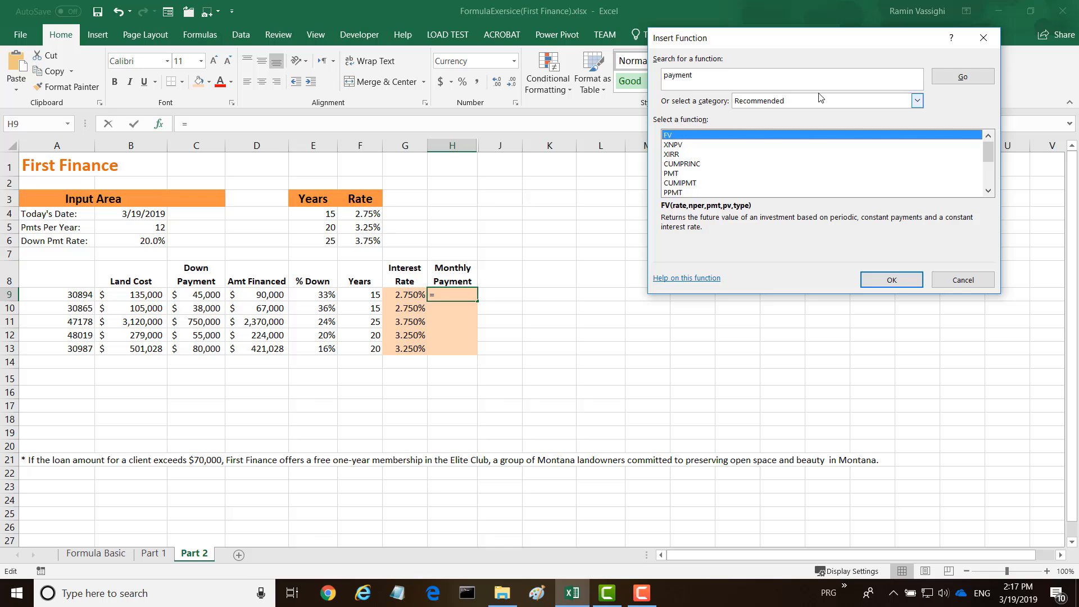
{"action": "left_click", "coordinate": [672, 173]}
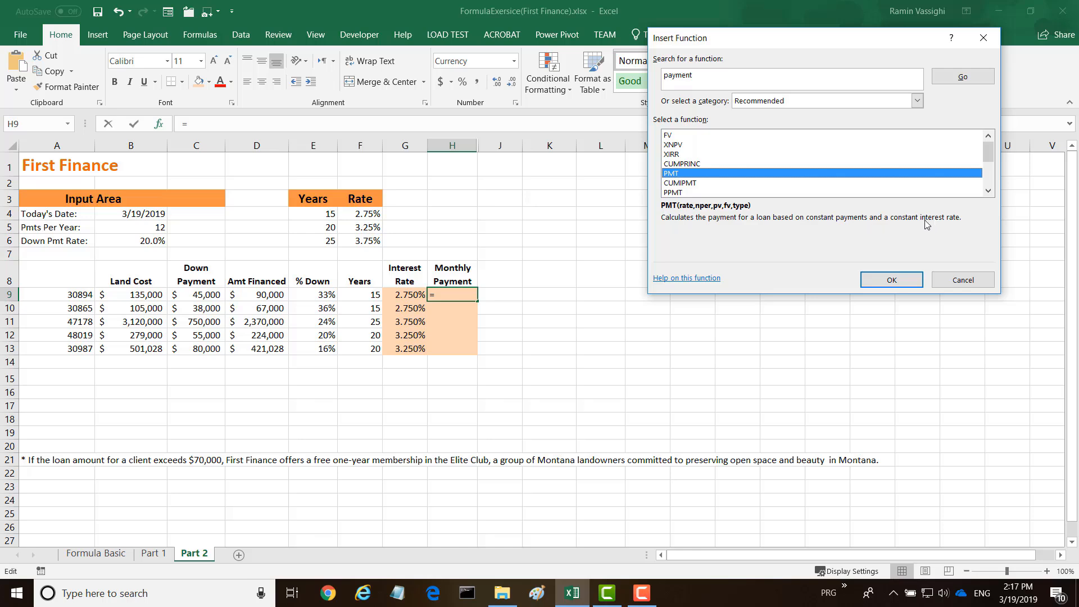
{"action": "double_click", "coordinate": [673, 174]}
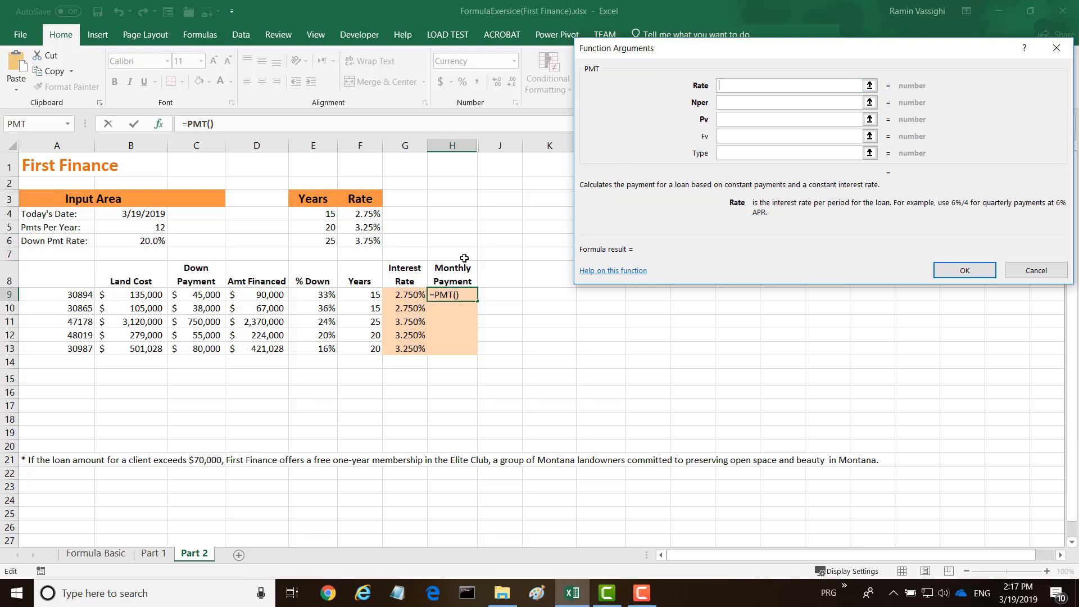
Set the PMT rate to G9/12 and the number of payments to F9*$B$5 with an absolute reference.
{"action": "left_click", "coordinate": [400, 294]}
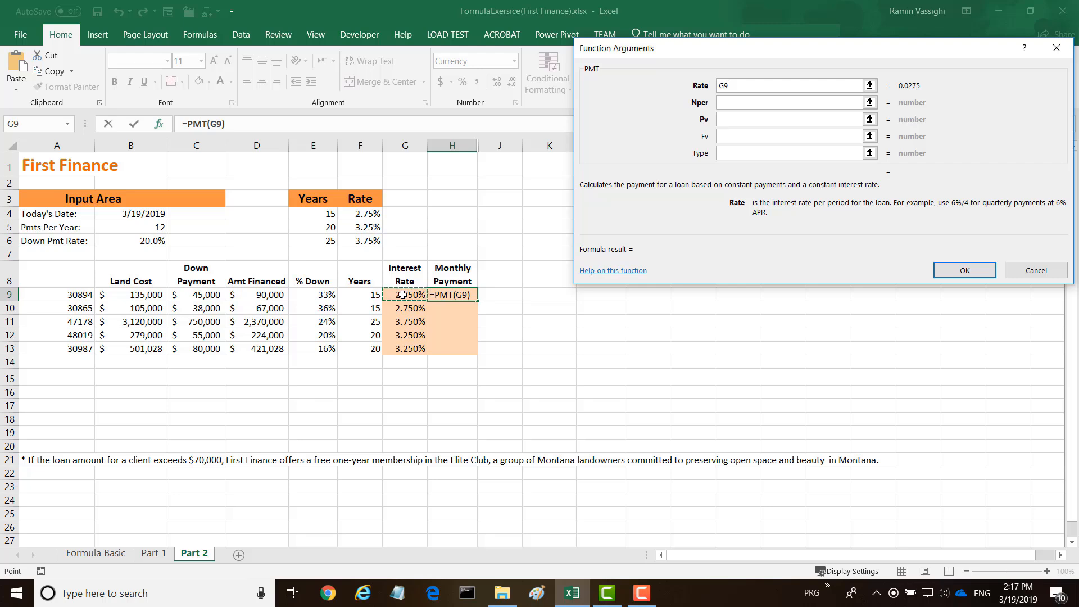
{"action": "type", "text": "/12"}
{"action": "left_click", "coordinate": [722, 103]}
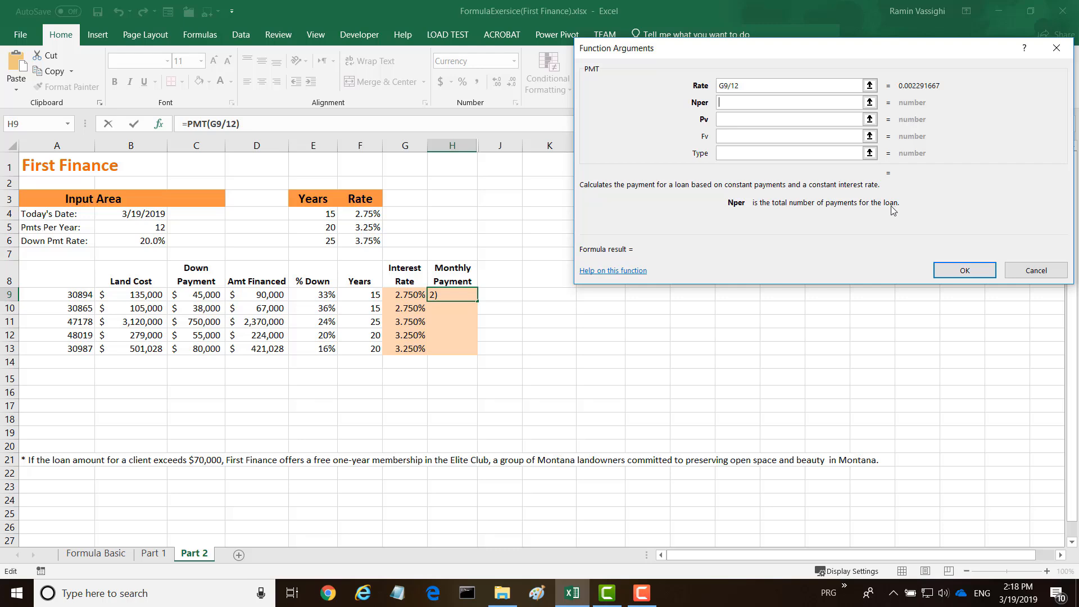
{"action": "left_click", "coordinate": [365, 295]}
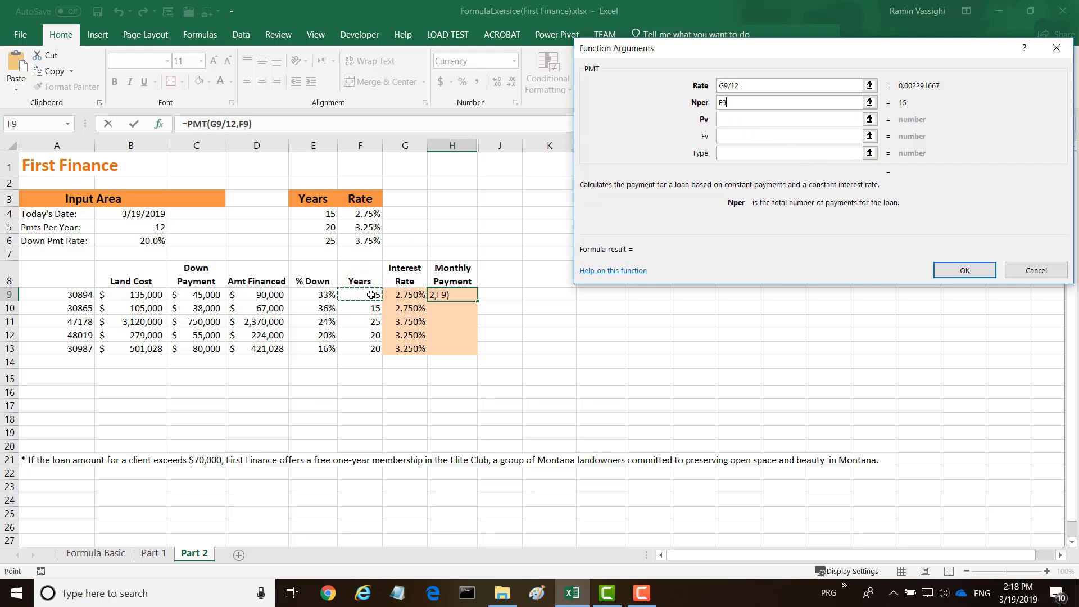
{"action": "type", "text": "*"}
{"action": "left_click", "coordinate": [133, 228]}
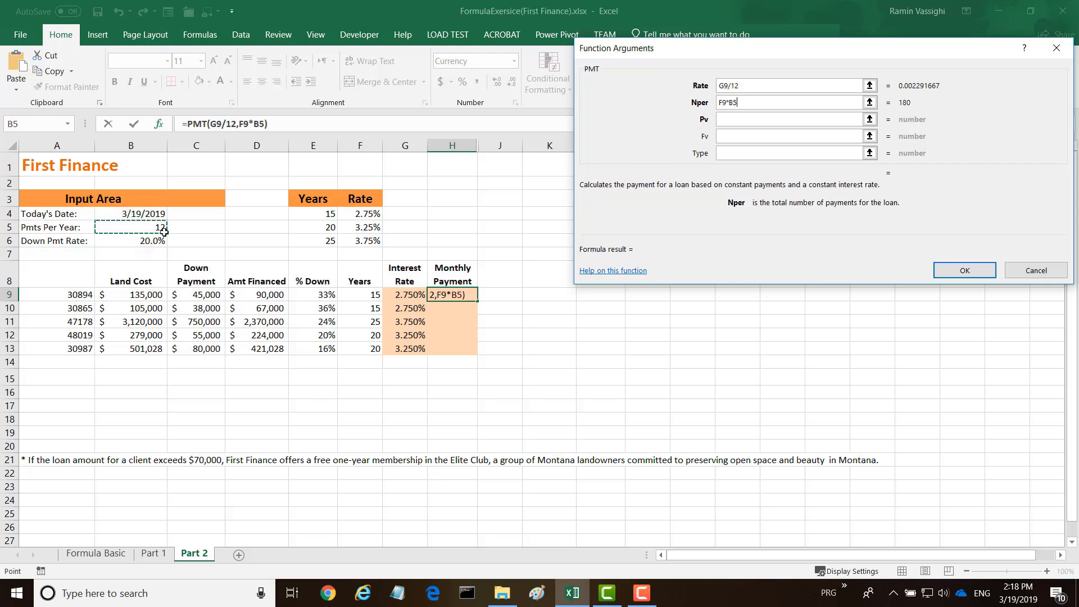
{"action": "left_click", "coordinate": [733, 104]}
{"action": "left_click", "coordinate": [732, 104]}
{"action": "key", "text": "F4"}
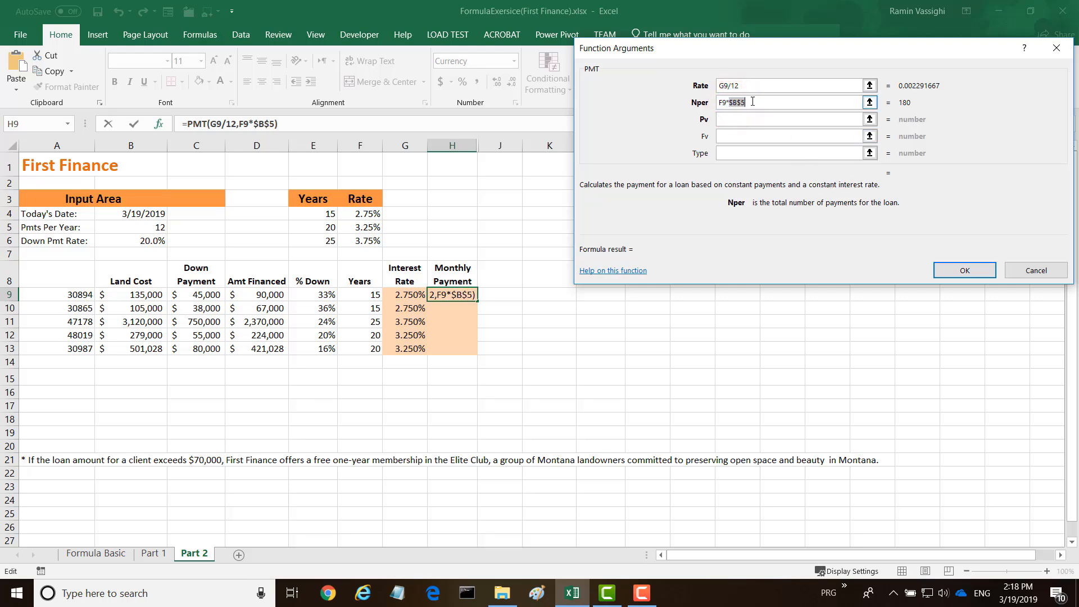
Set the PMT present value to the amount financed in D9 and complete the function.
{"action": "left_click", "coordinate": [729, 120]}
{"action": "left_click", "coordinate": [727, 121]}
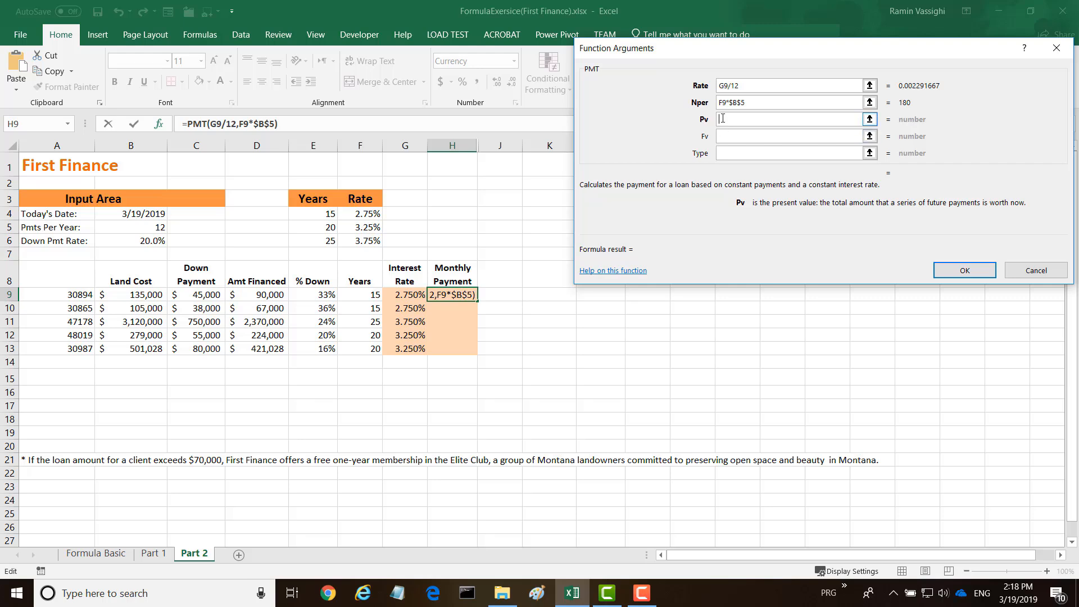
{"action": "left_click", "coordinate": [255, 297]}
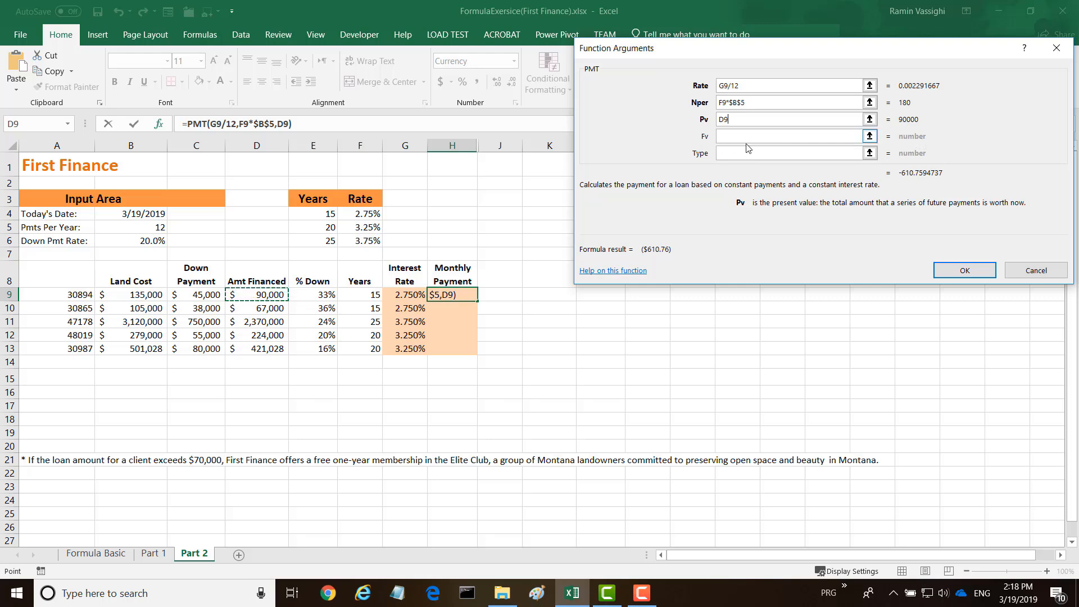
{"action": "left_click", "coordinate": [957, 271]}
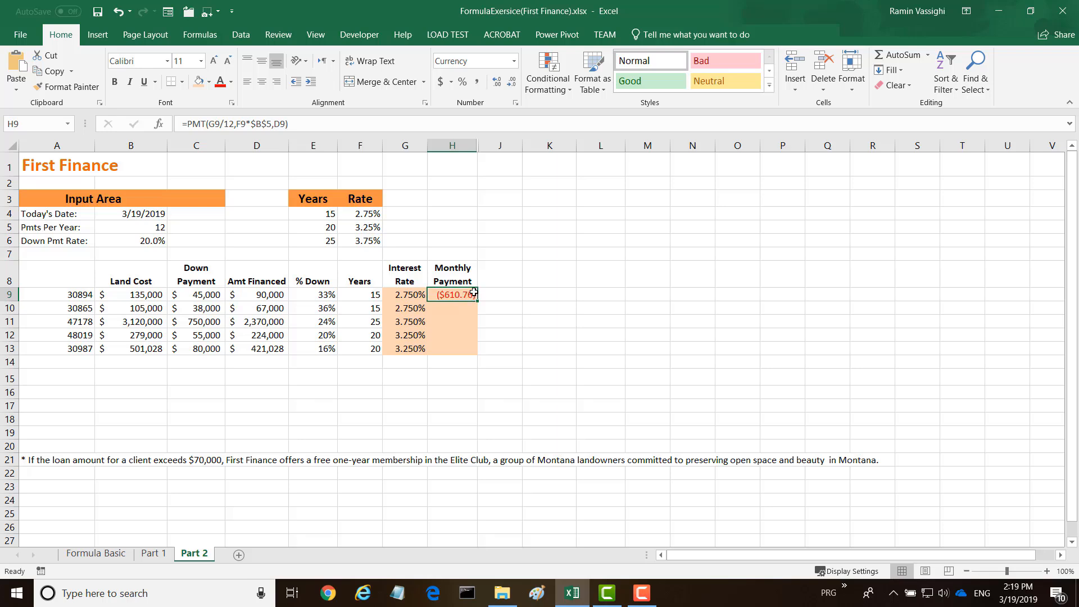
Change the present value in H9's PMT formula to -D9 and fill the formula down to H13.
{"action": "left_click", "coordinate": [274, 124]}
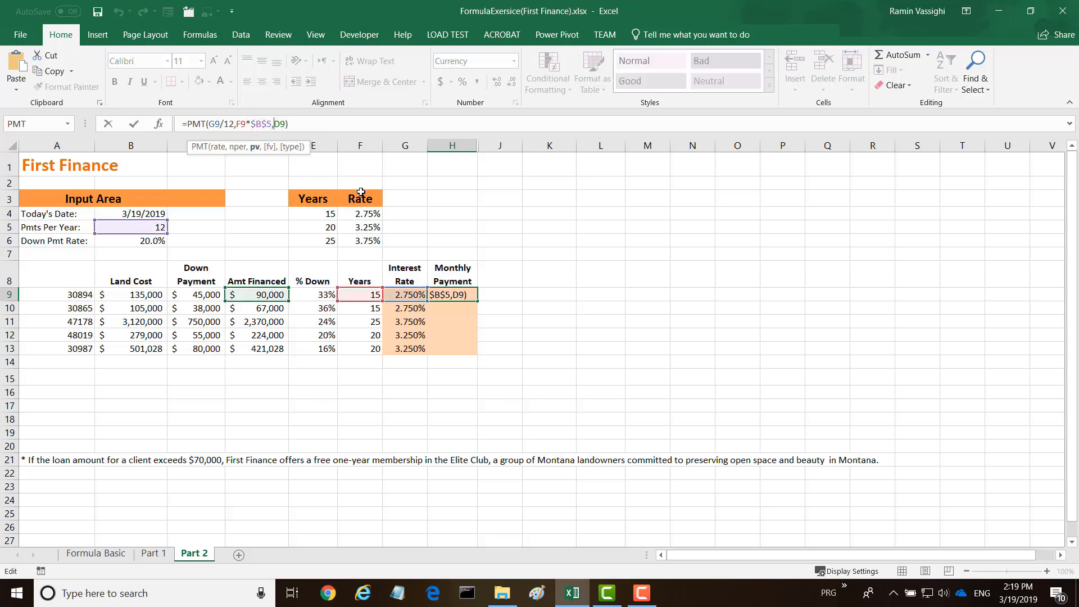
{"action": "type", "text": "-"}
{"action": "key", "text": "Return"}
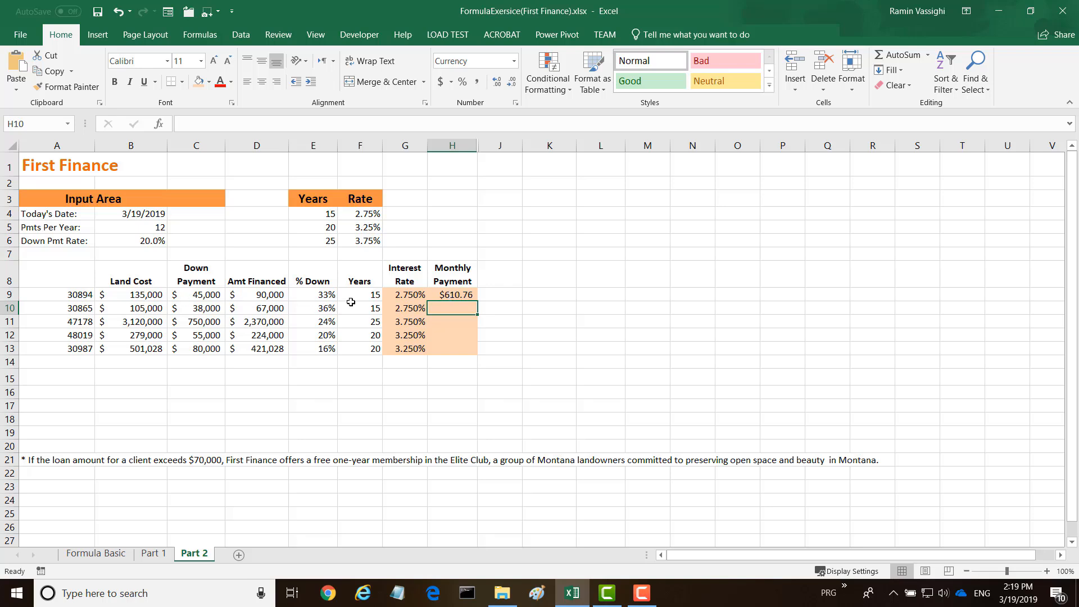
{"action": "left_click", "coordinate": [456, 294]}
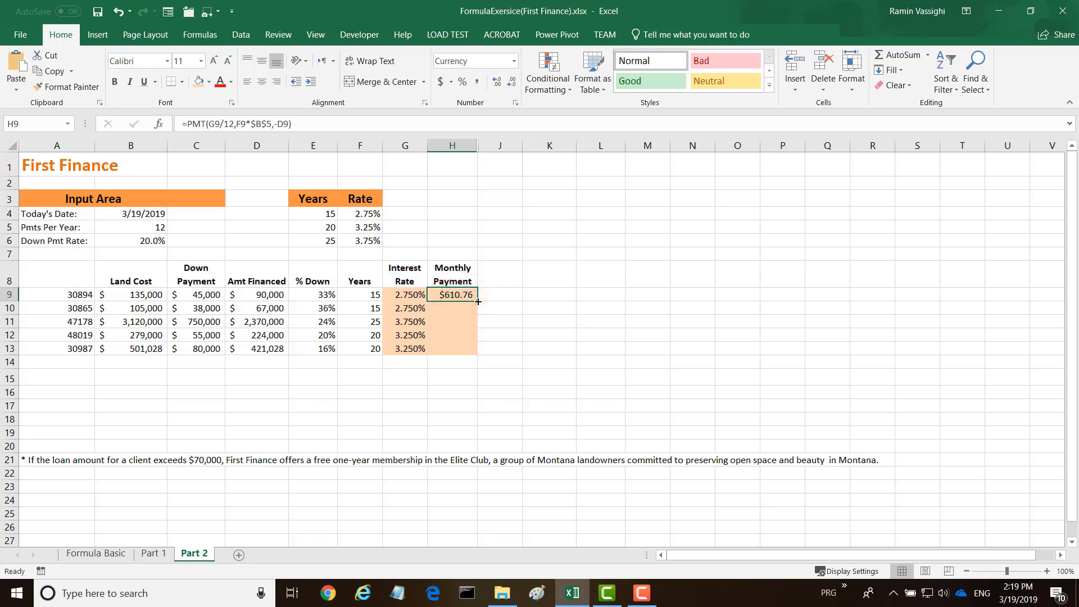
{"action": "double_click", "coordinate": [477, 302]}
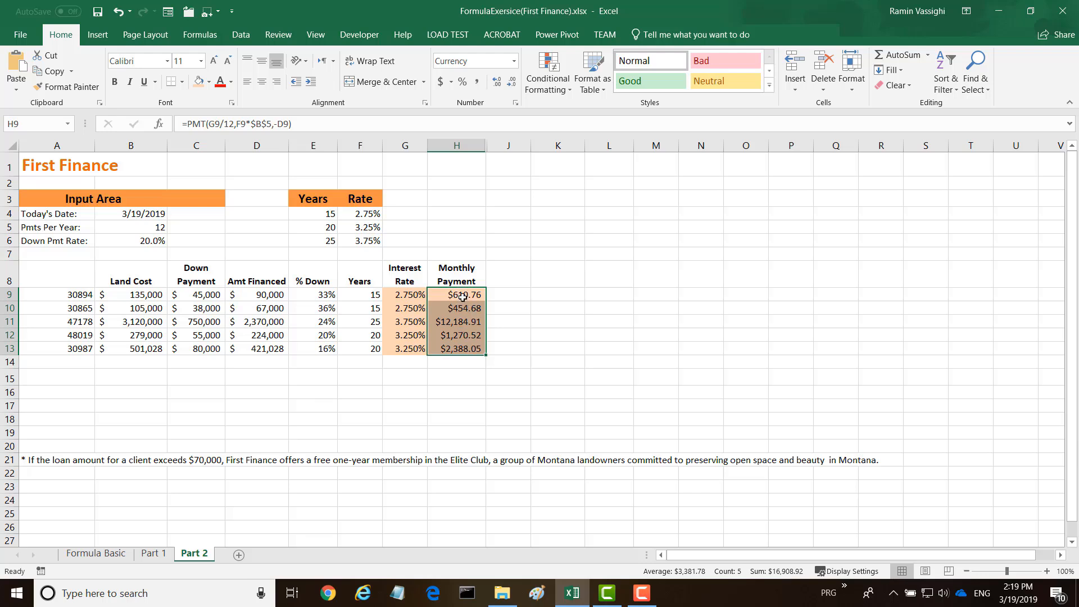
{"action": "left_click", "coordinate": [362, 401]}
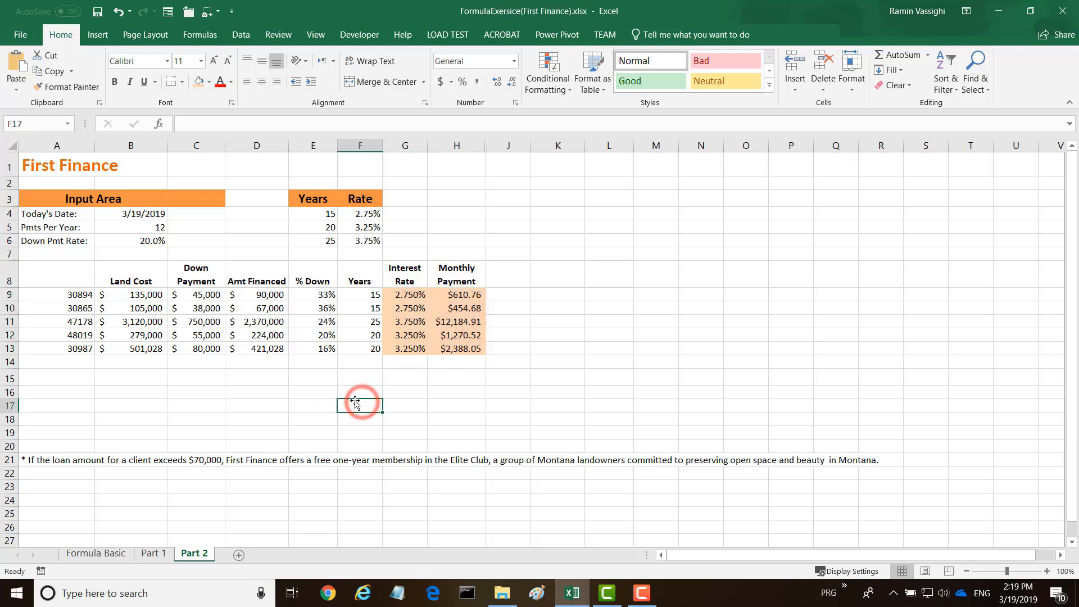